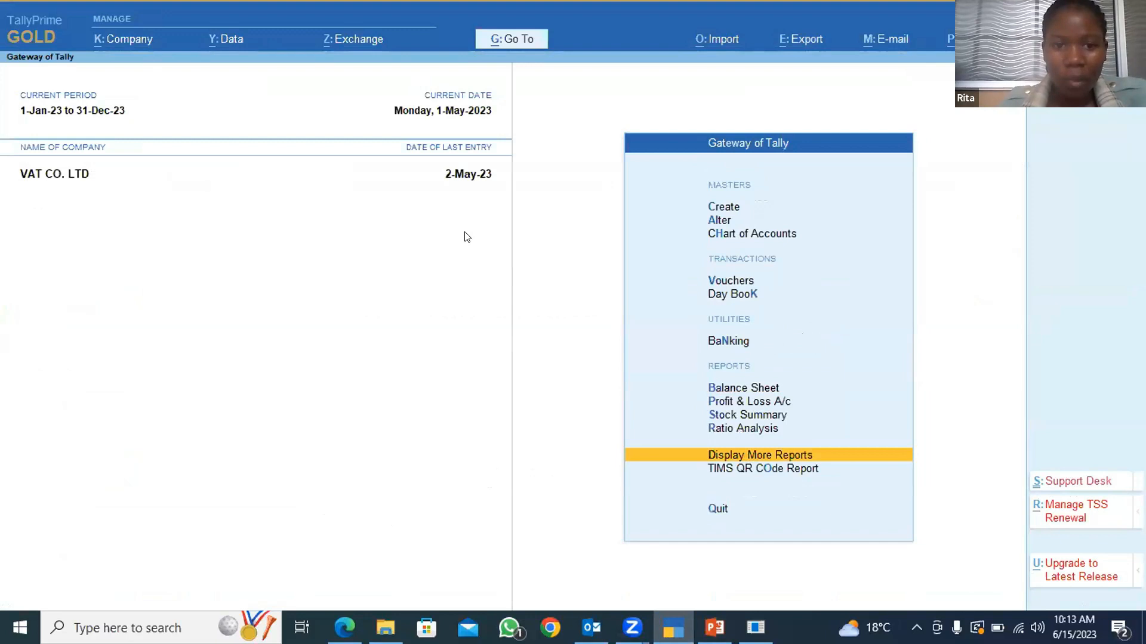
Open the list of ledgers from VAT CO. LTD's chart of accounts.
key(Escape)
key(Escape)
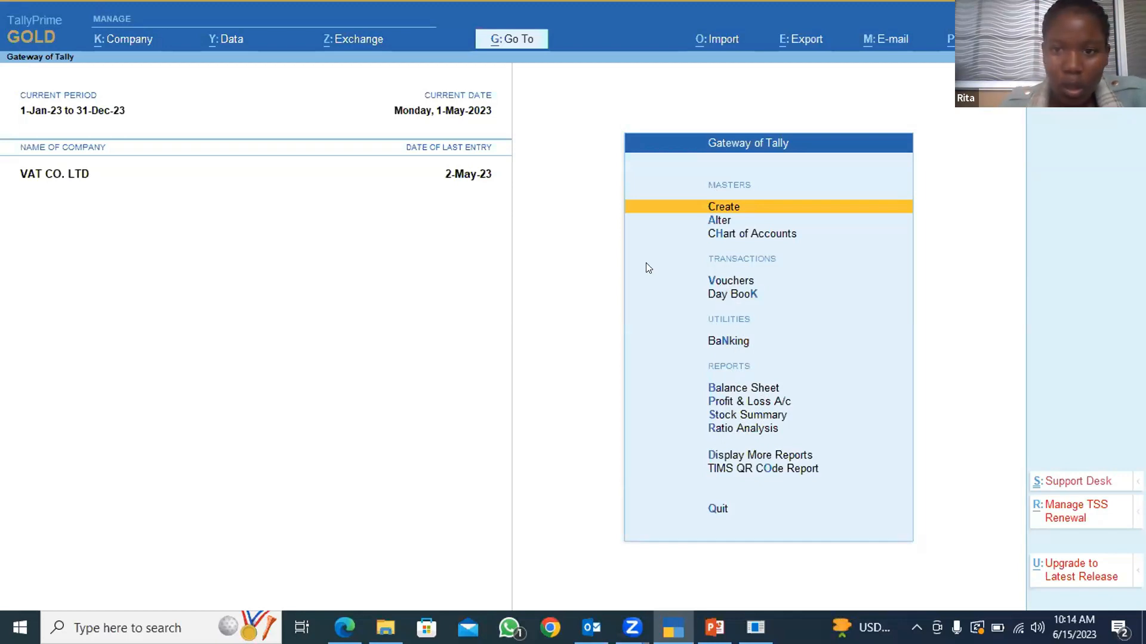
click(732, 235)
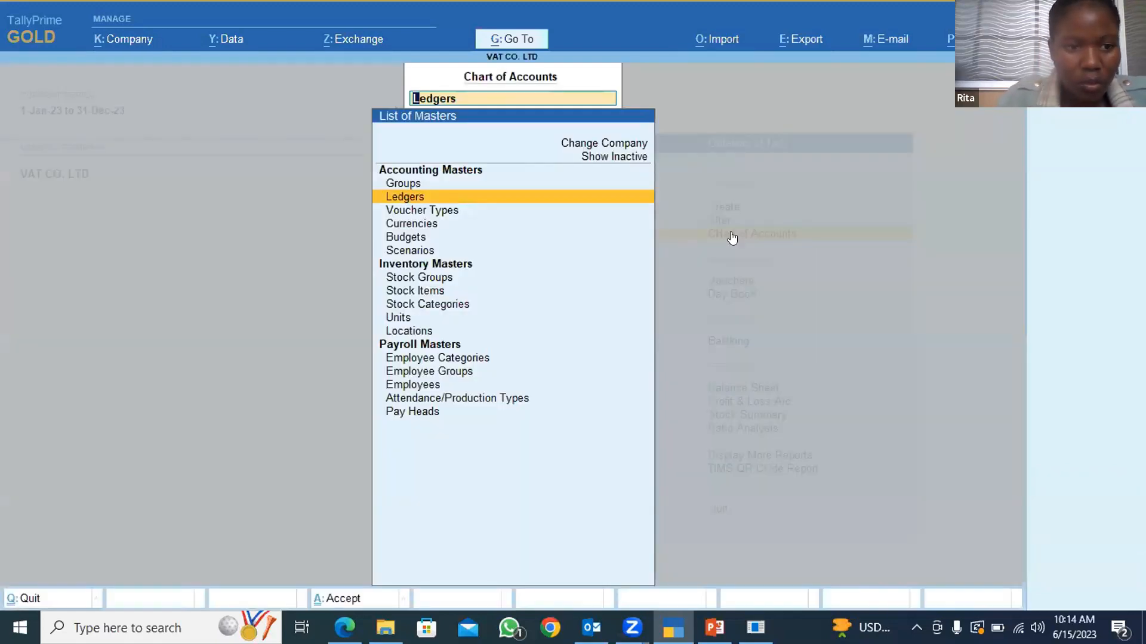
key(Return)
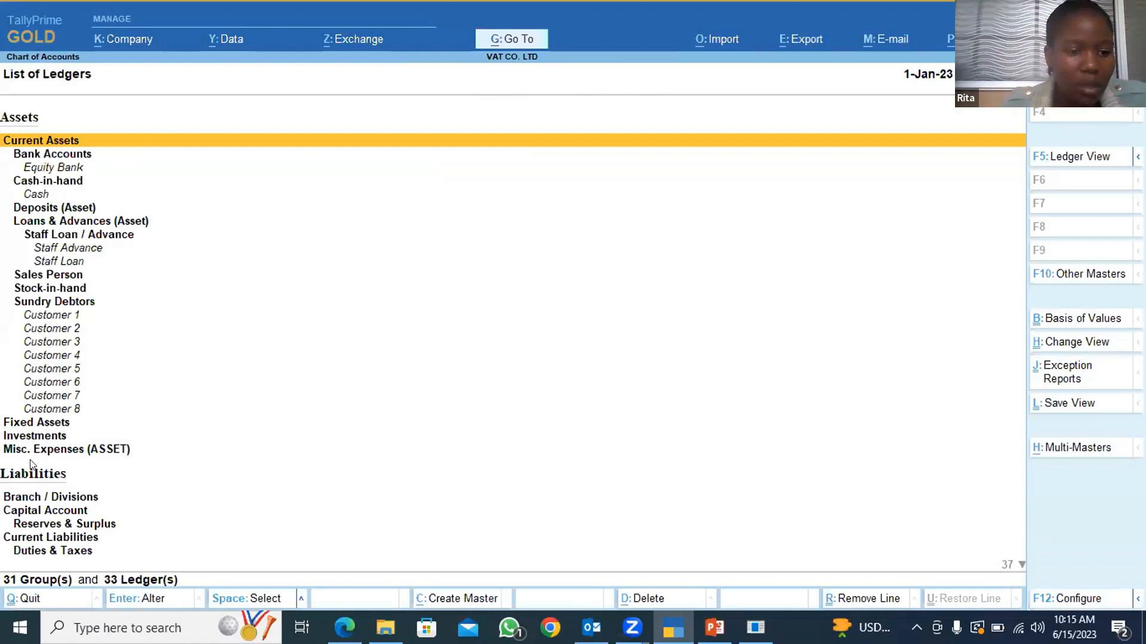
Examine the ledger list's asset, liability, expense and income groups, including Equity Bank, Sundry Debtors, Duties & Taxes and Sundry Creditors.
scroll(31, 464, down, 10)
scroll(24, 358, up, 4)
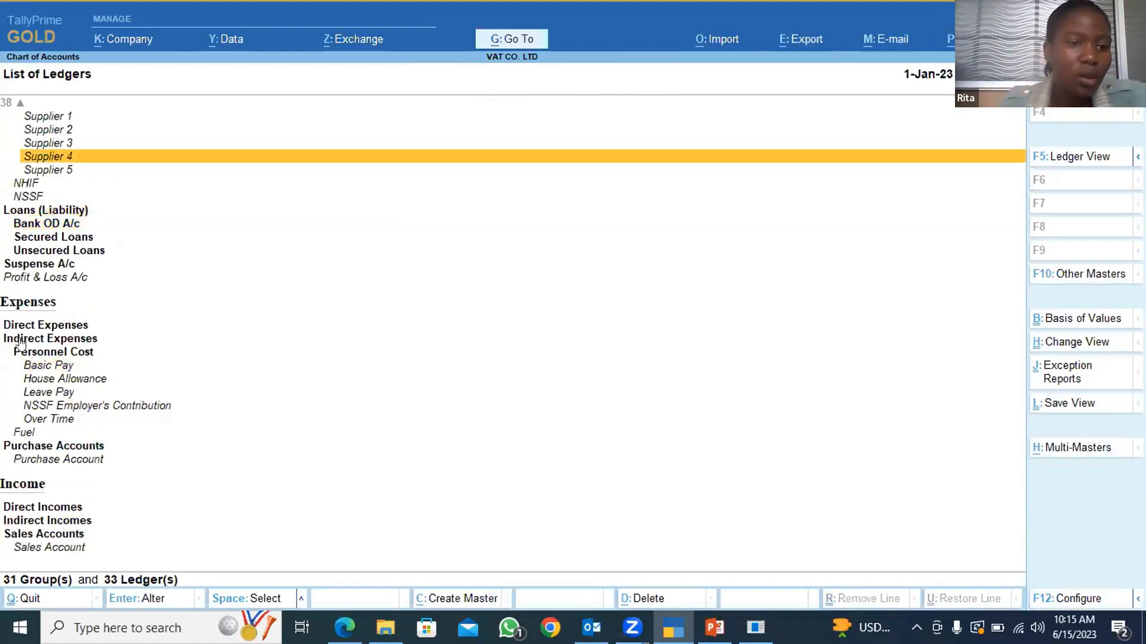
scroll(23, 342, up, 7)
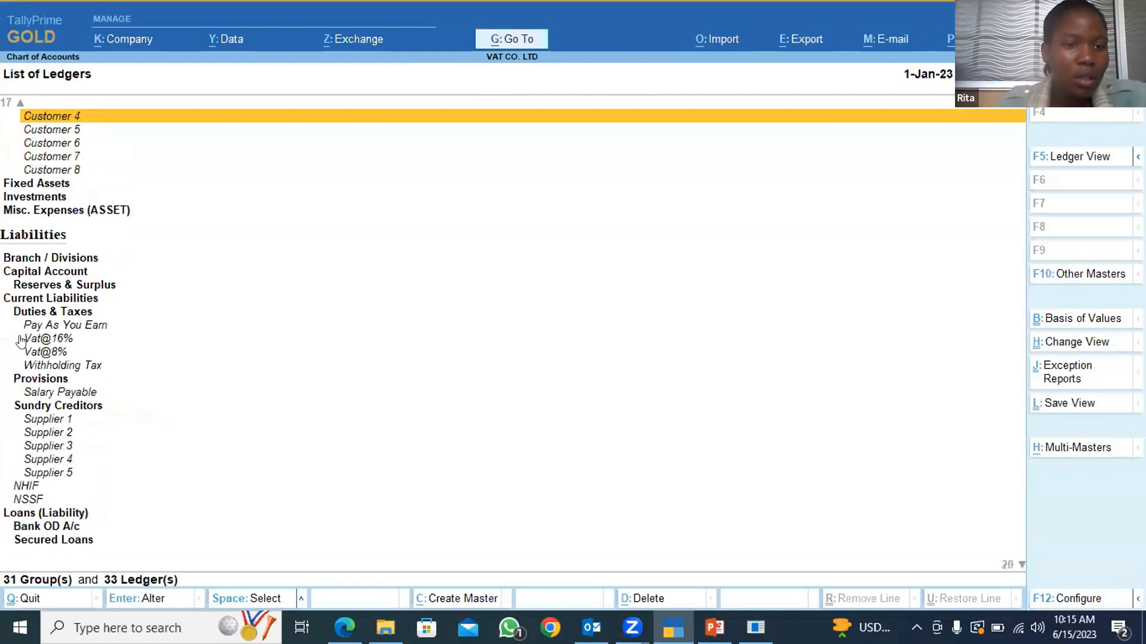
scroll(24, 341, up, 5)
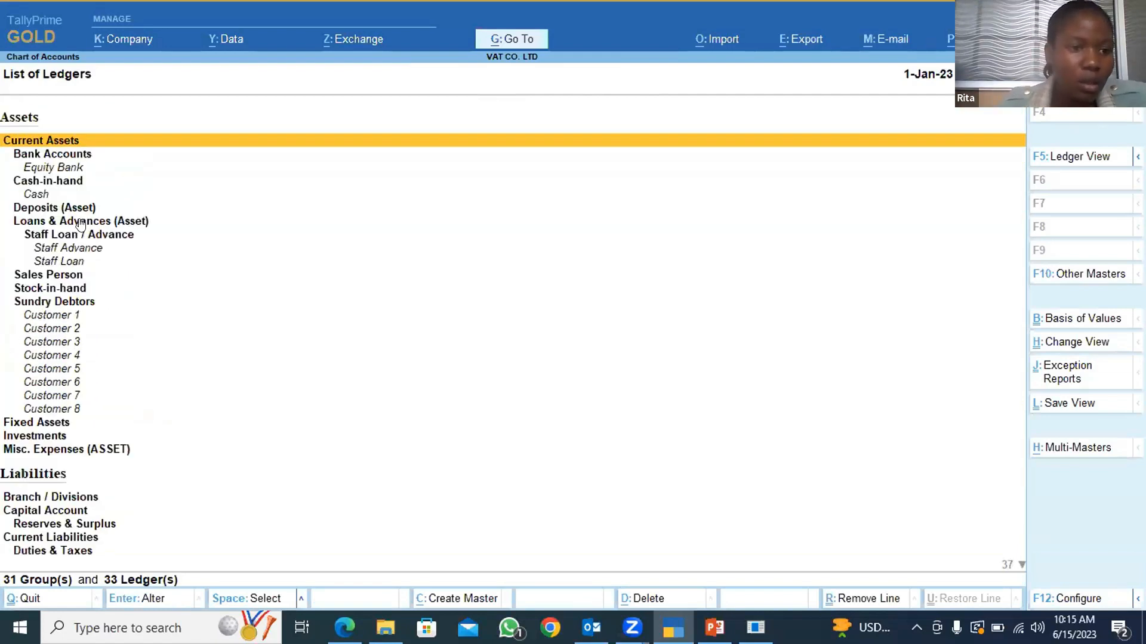
click(57, 173)
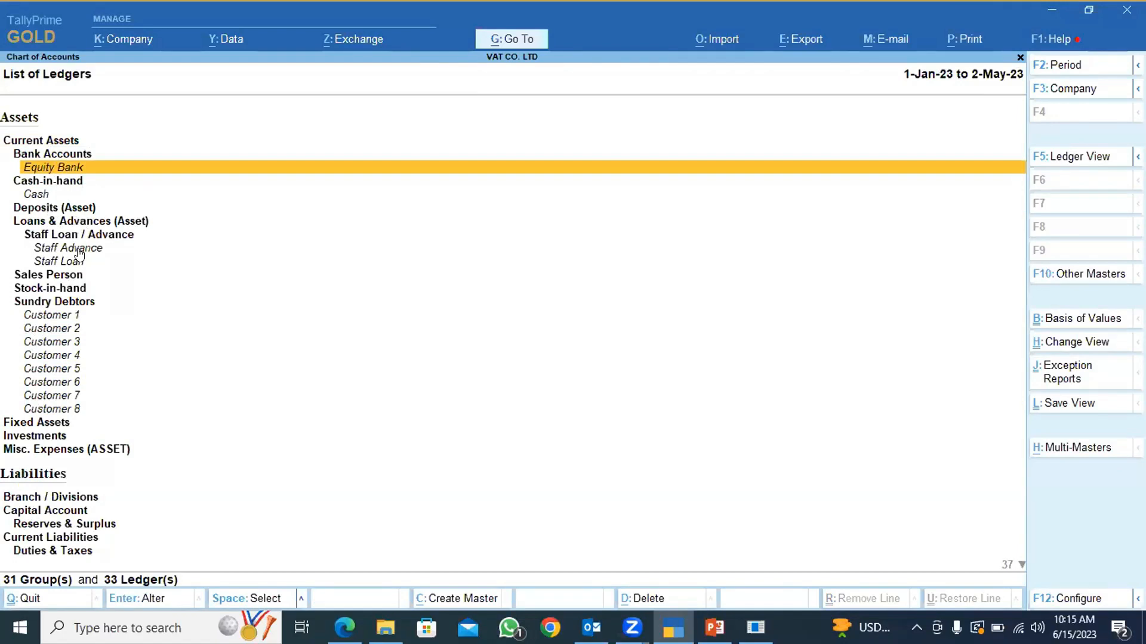
click(47, 304)
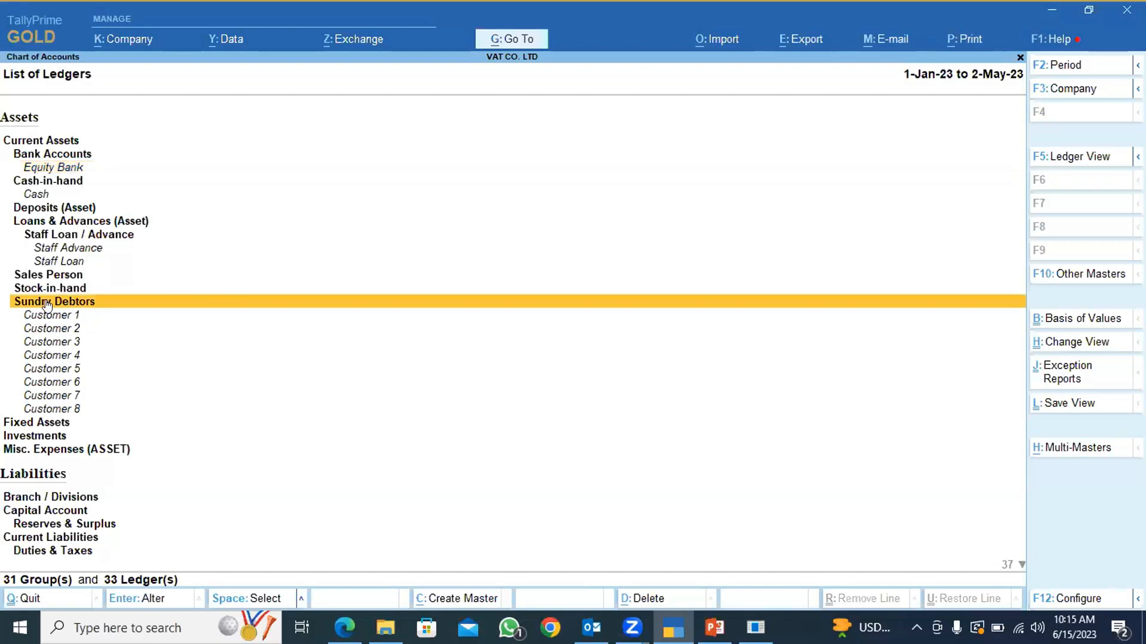
key(Down)
key(Down)
key(Down)
key(Down)
key(Down)
key(Down)
key(Down)
key(Down)
key(Down)
key(Down)
key(Down)
key(Down)
key(Down)
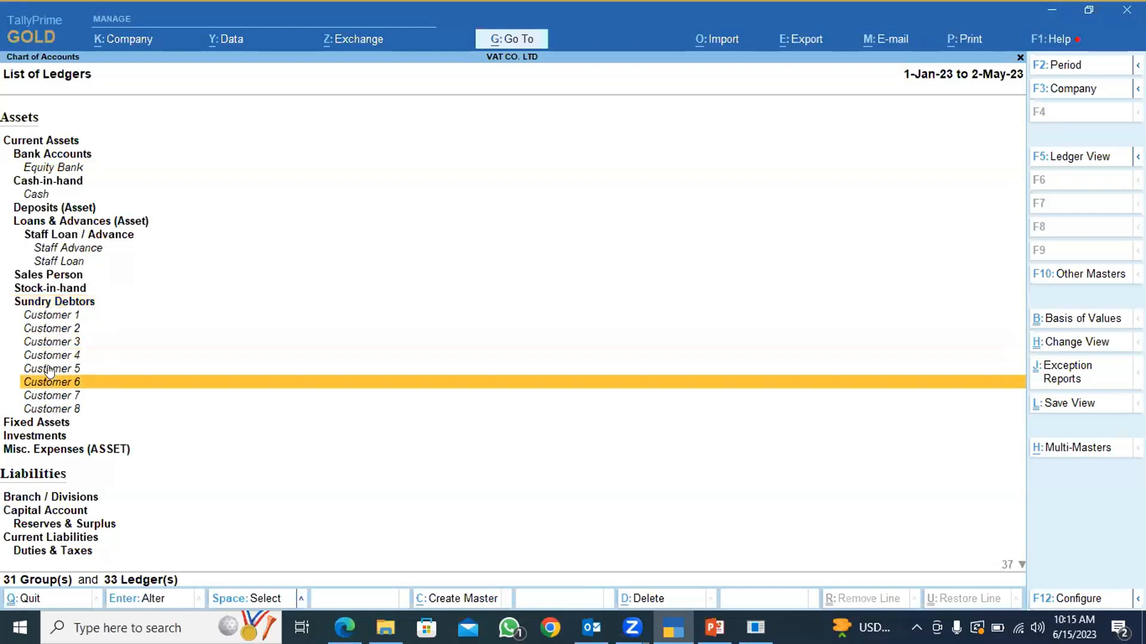
key(Down)
key(Down)
key(Down)
key(Down)
key(Down)
key(Down)
key(Down)
key(Down)
key(Down)
key(Down)
key(Down)
key(Down)
key(Down)
key(Down)
key(Down)
key(Down)
key(Down)
key(Down)
key(Down)
key(Down)
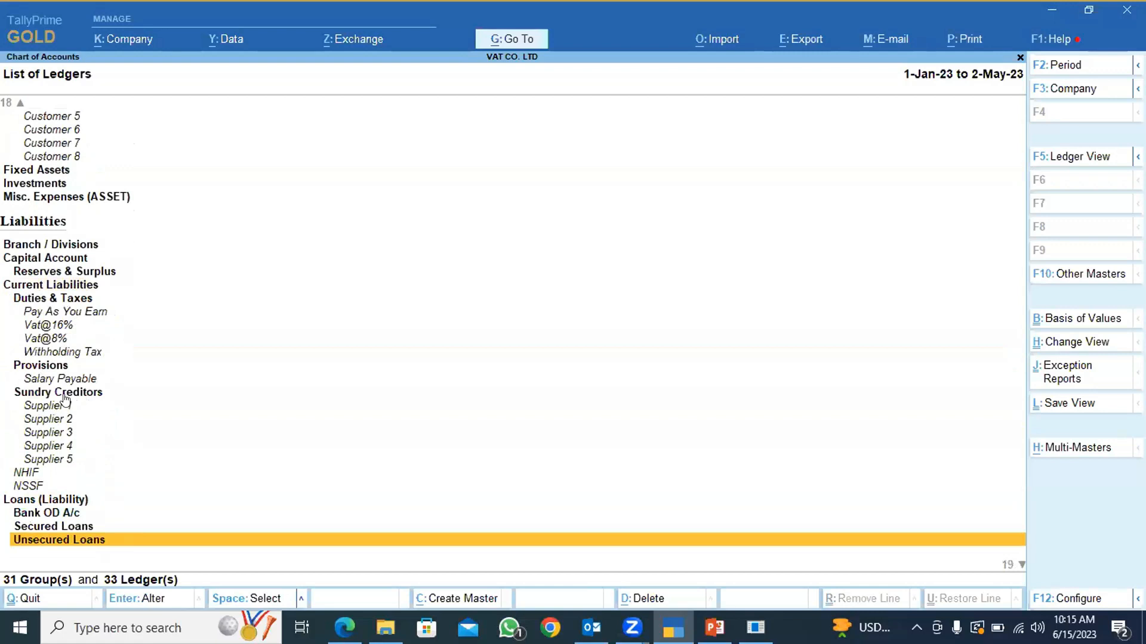
scroll(64, 403, down, 10)
scroll(63, 403, down, 8)
scroll(64, 403, up, 15)
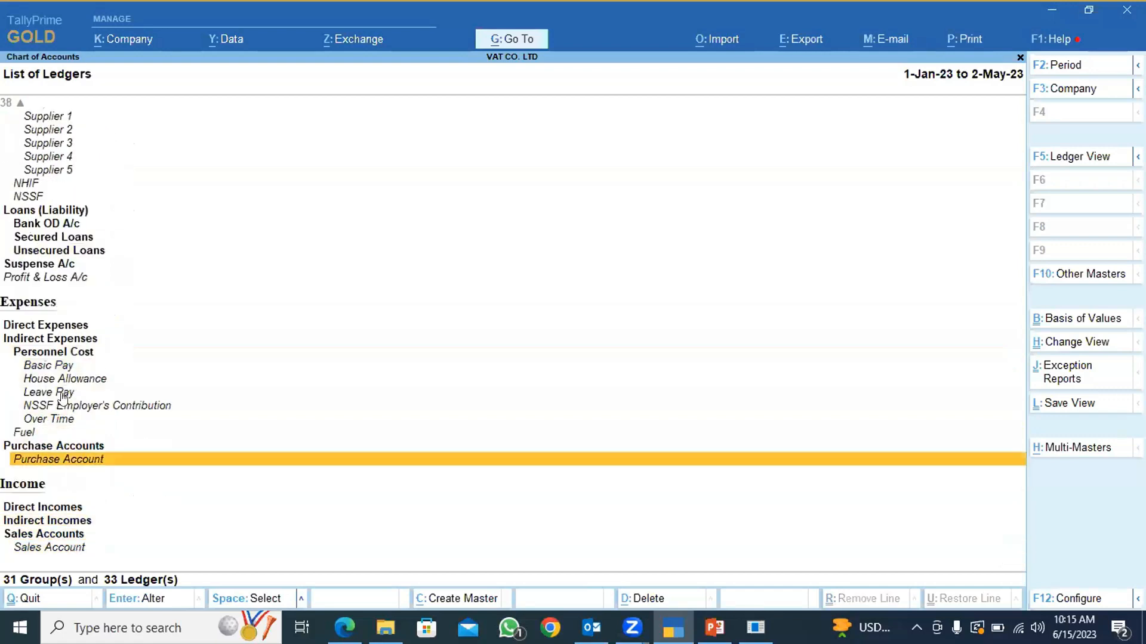
scroll(59, 368, up, 20)
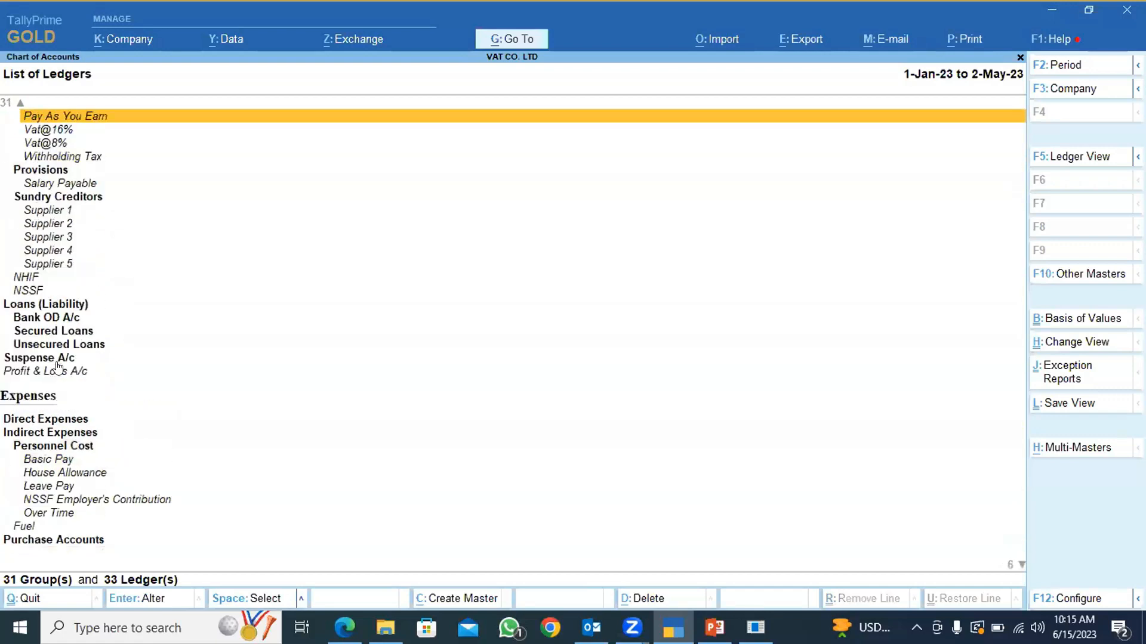
scroll(53, 362, up, 7)
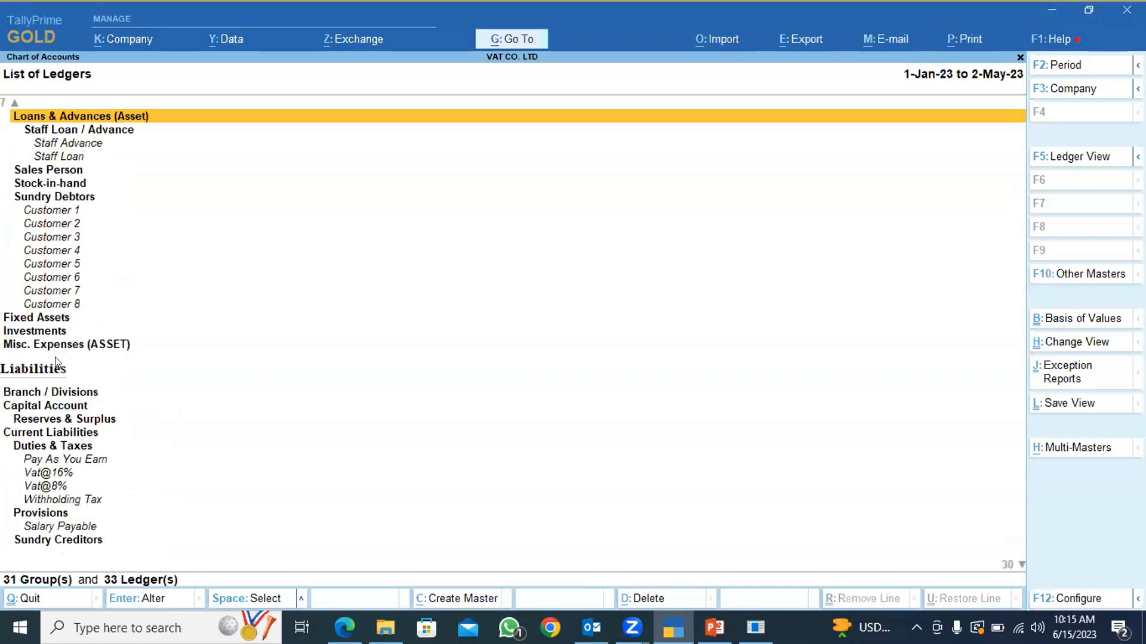
Open the Customer 1 ledger, review its group, bill-by-bill, credit limit, mailing and tax PIN fields, and accept it.
click(48, 211)
click(47, 207)
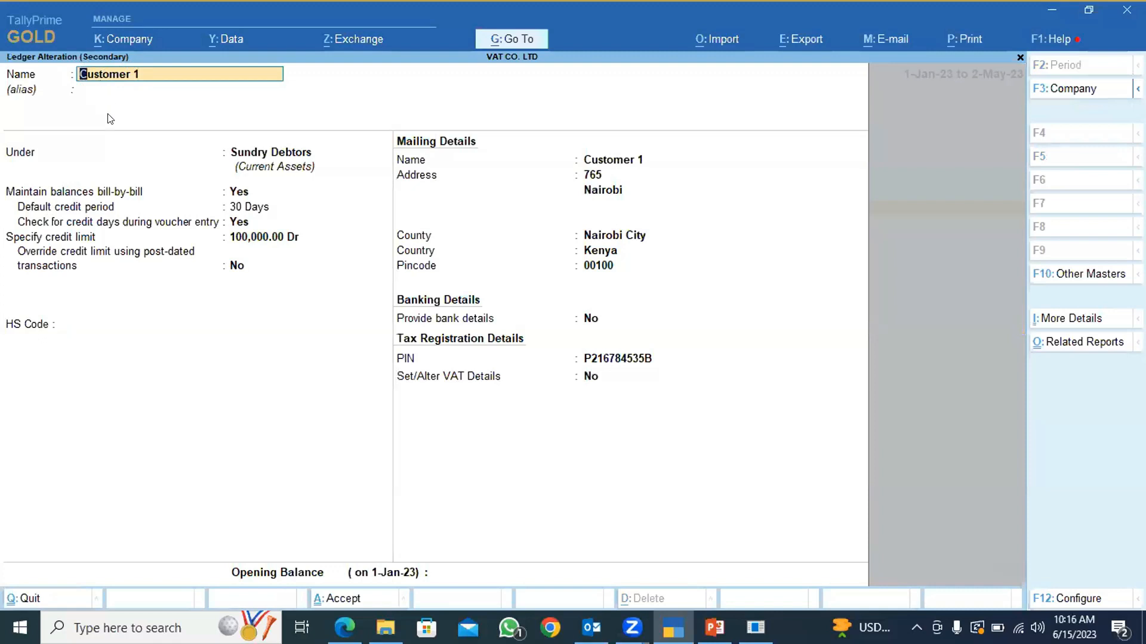
click(271, 154)
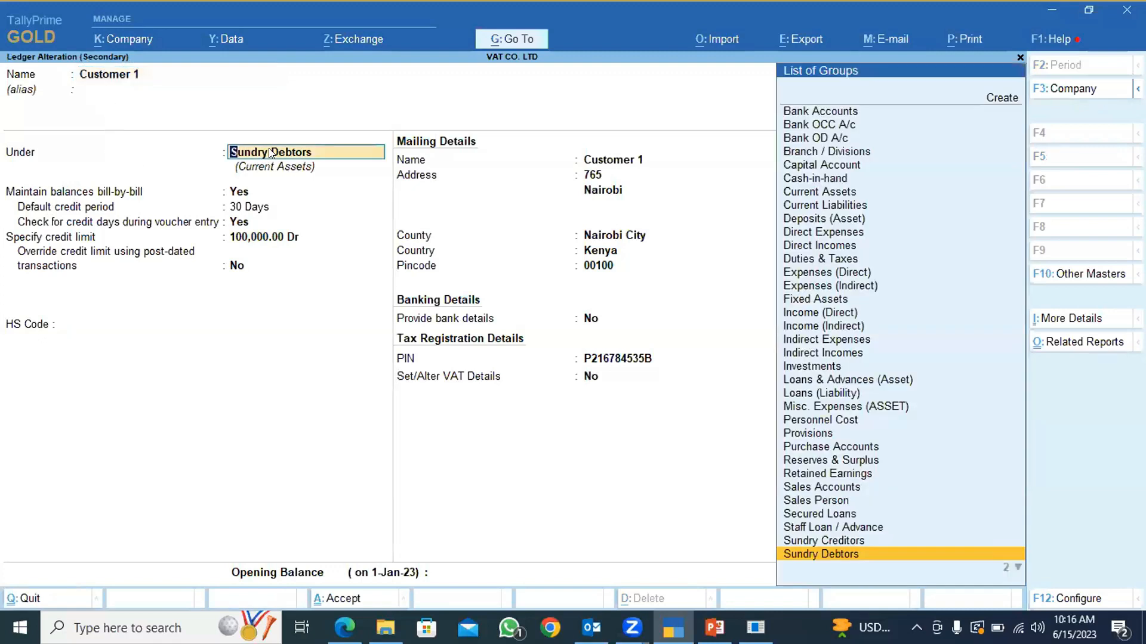
click(233, 192)
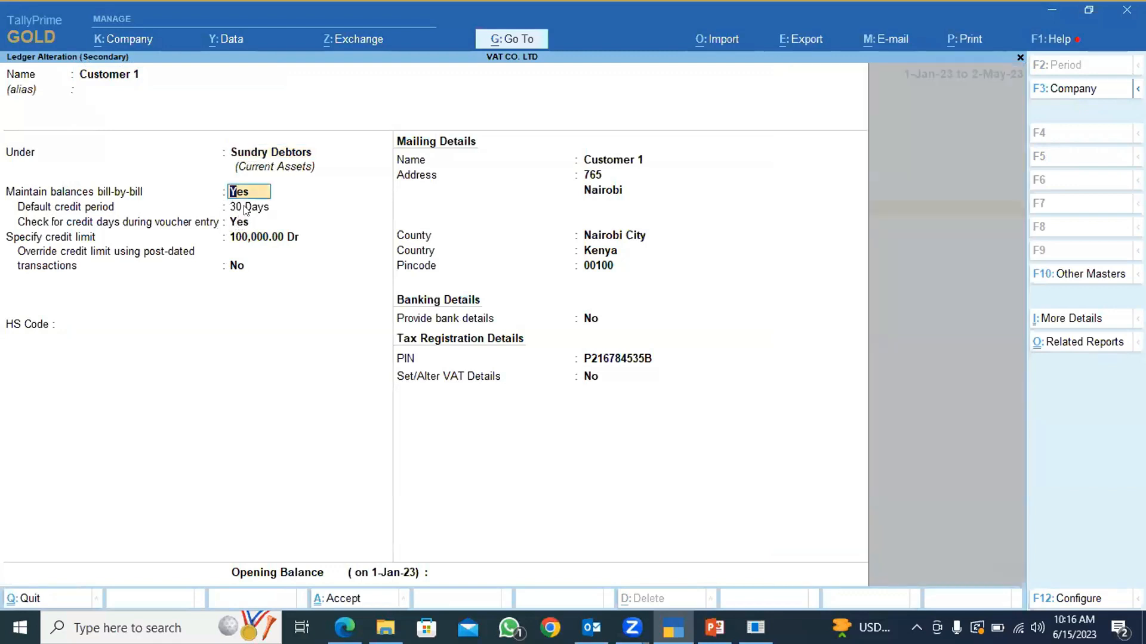
click(246, 218)
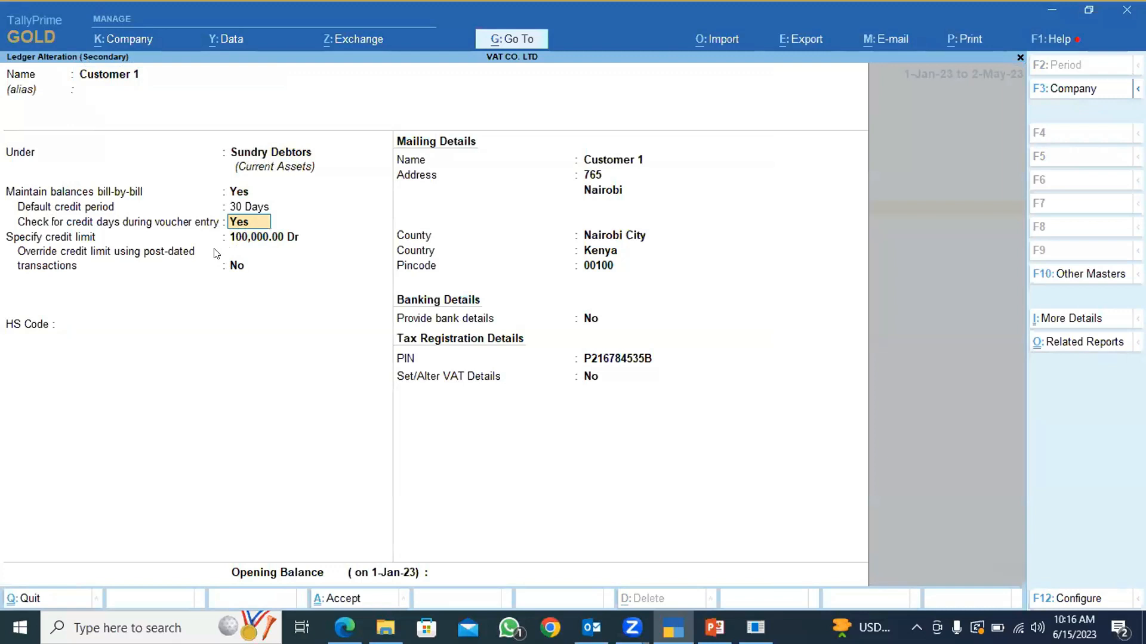
click(242, 238)
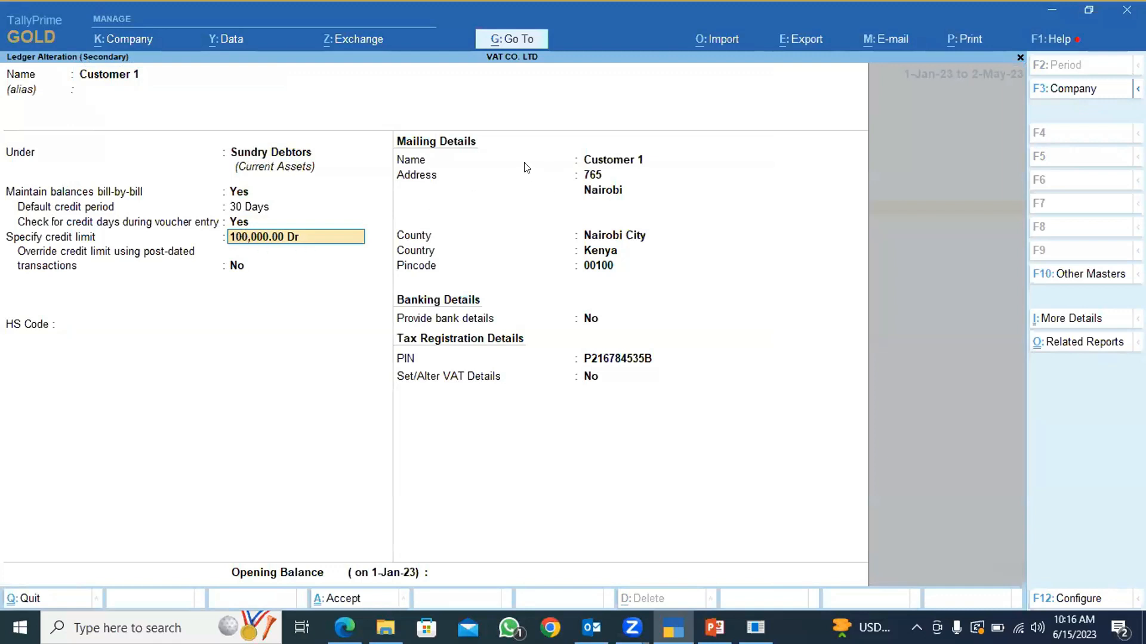
click(600, 160)
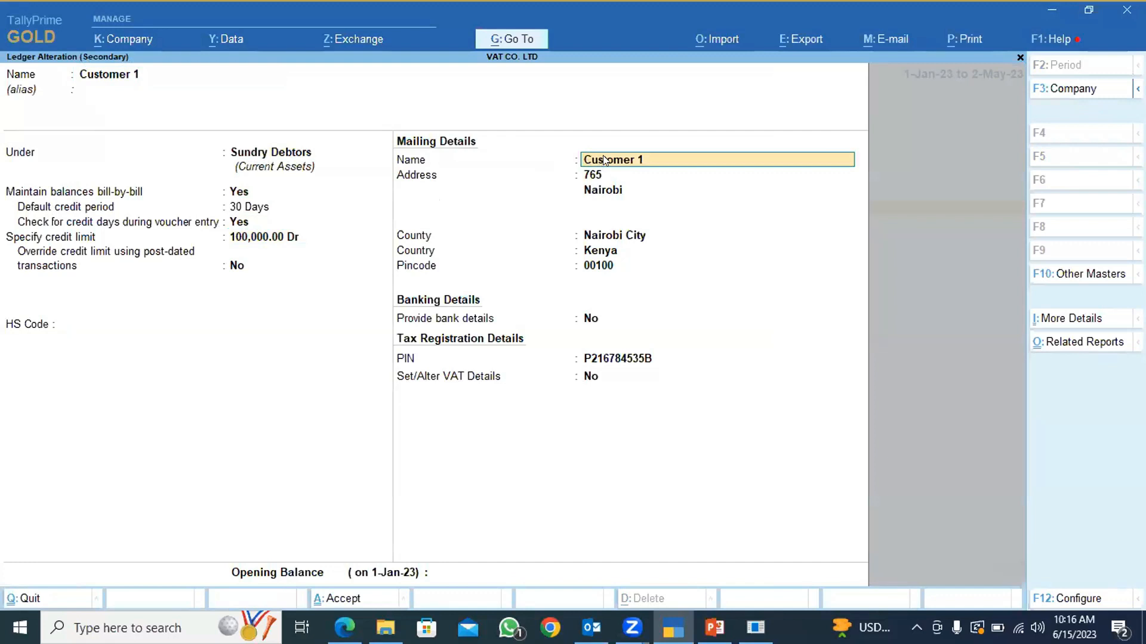
click(607, 358)
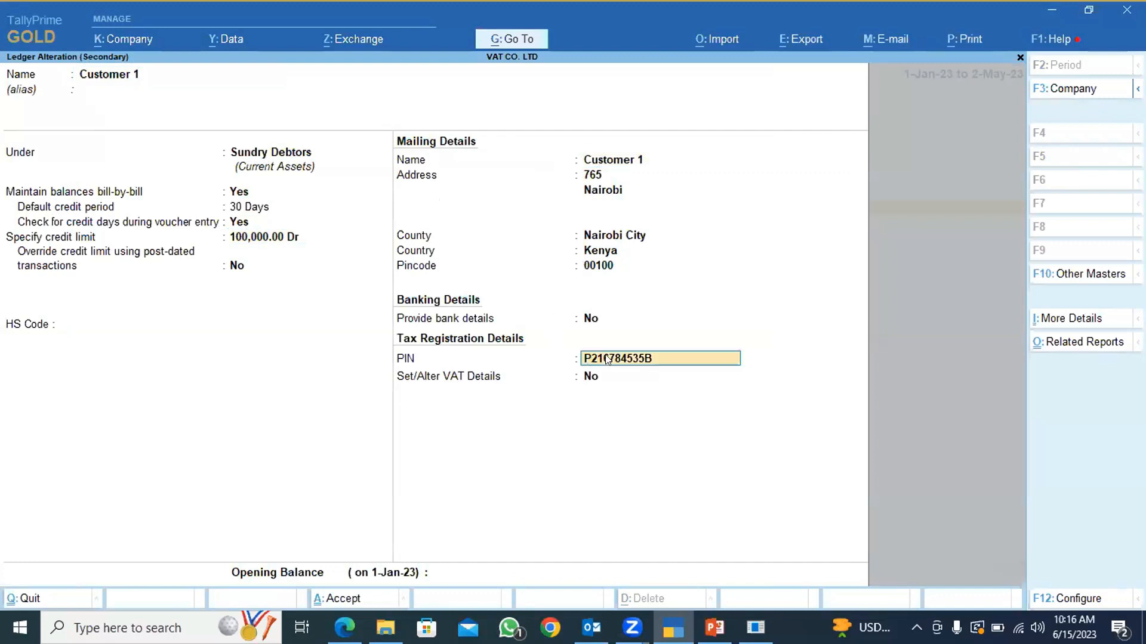
click(348, 596)
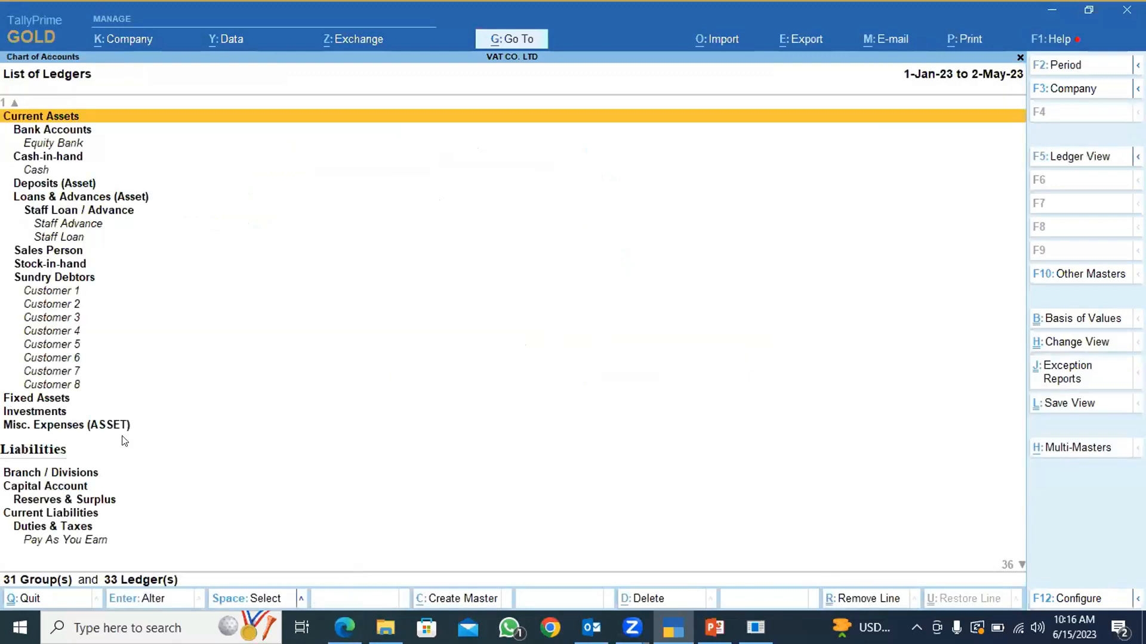
Open the Supplier 1 ledger under Sundry Creditors and review its credit limit, address and tax PIN fields.
scroll(122, 445, down, 10)
scroll(112, 443, down, 5)
click(53, 431)
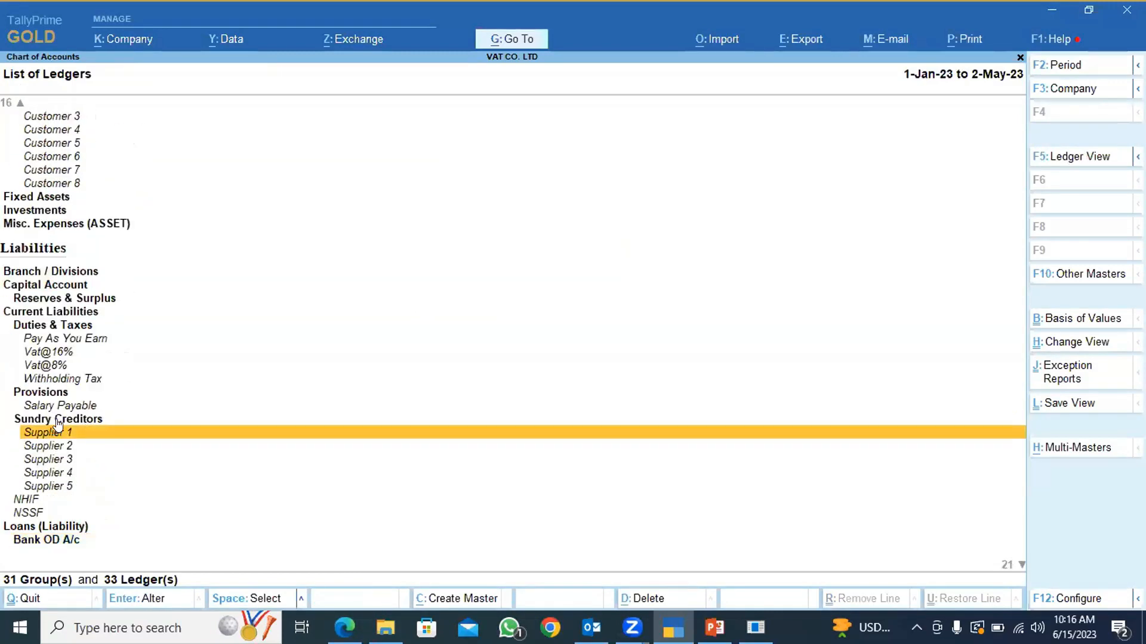
key(Return)
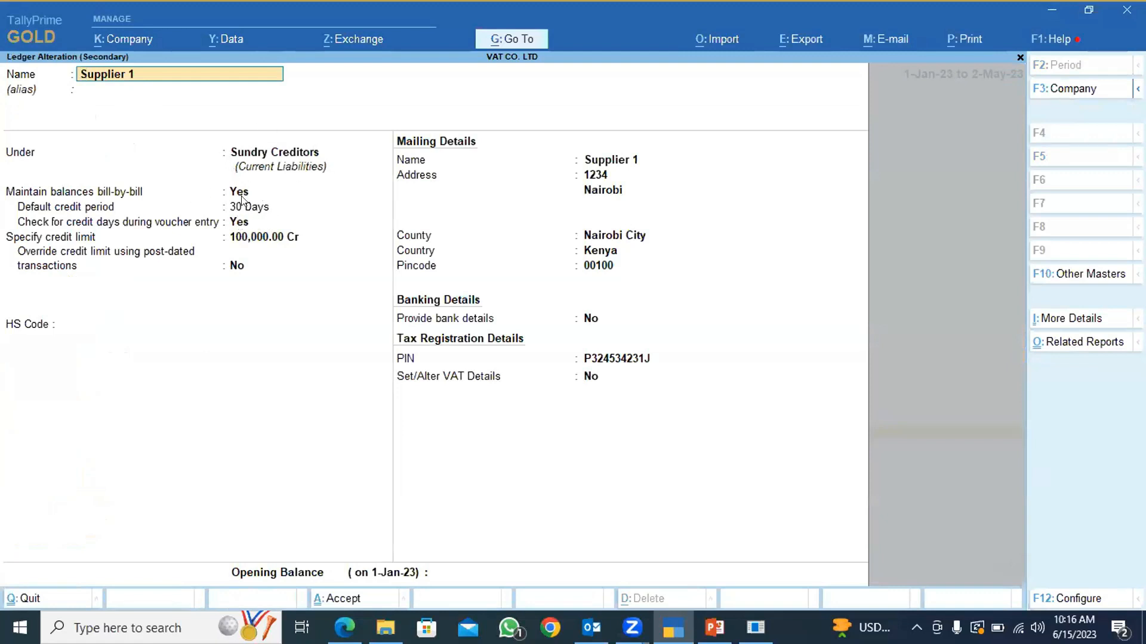
click(237, 239)
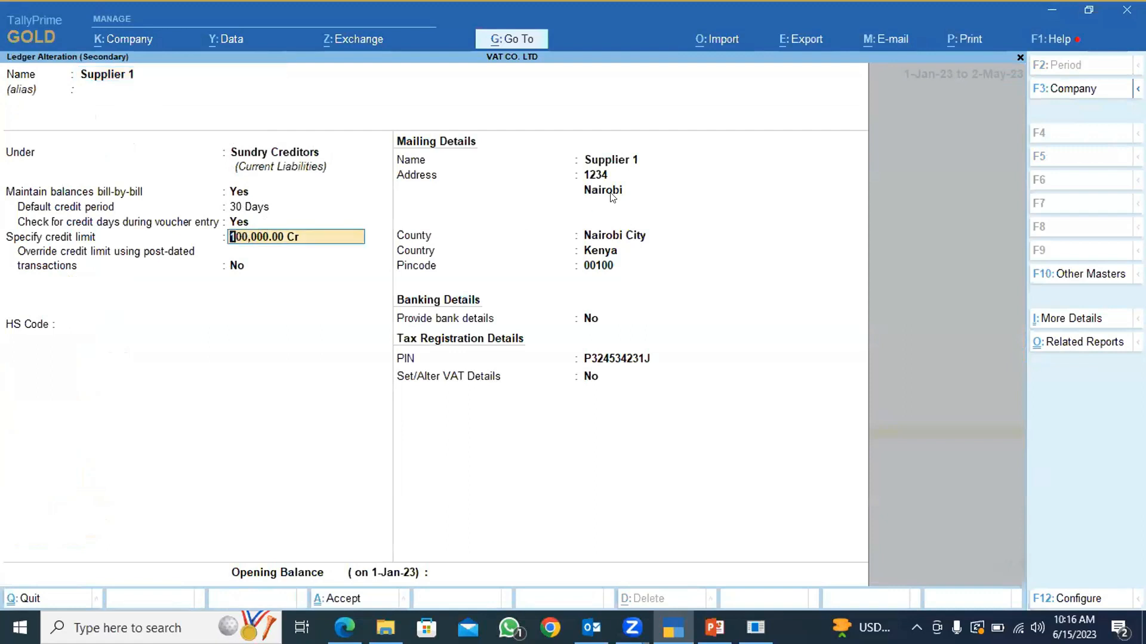
click(595, 175)
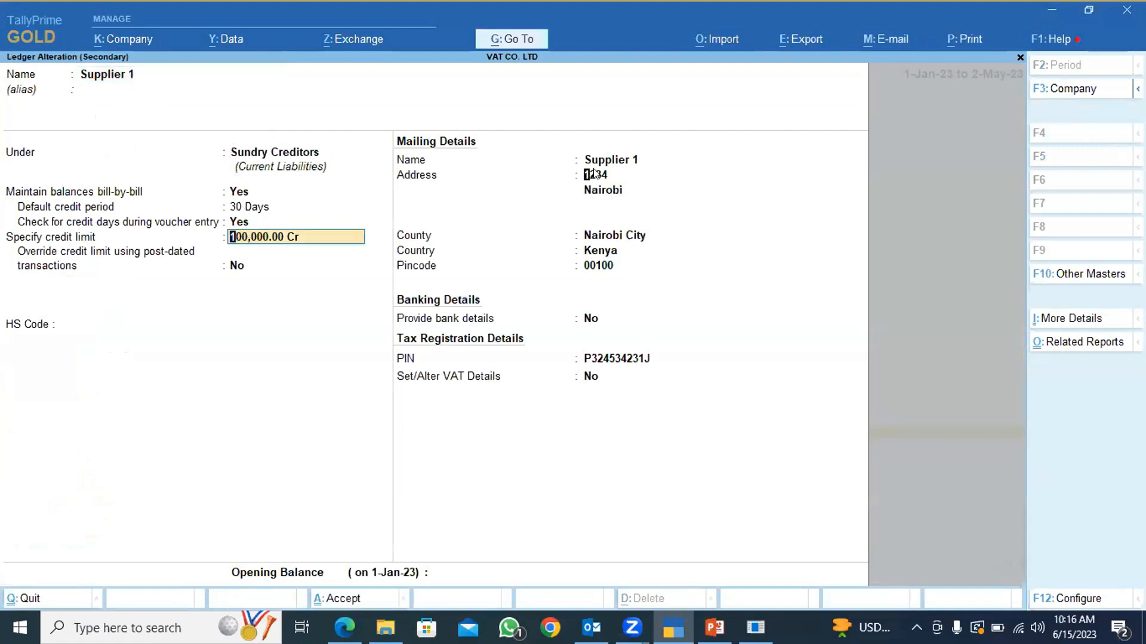
click(622, 363)
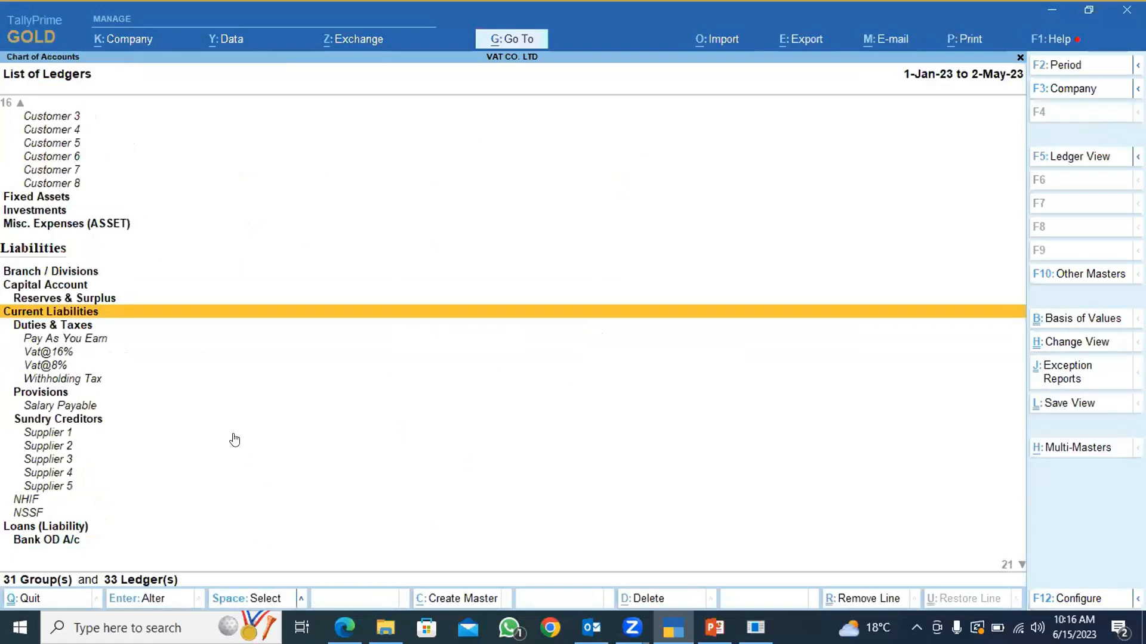
View the list of stock items under the inventory masters, and return to the Gateway of Tally.
key(Escape)
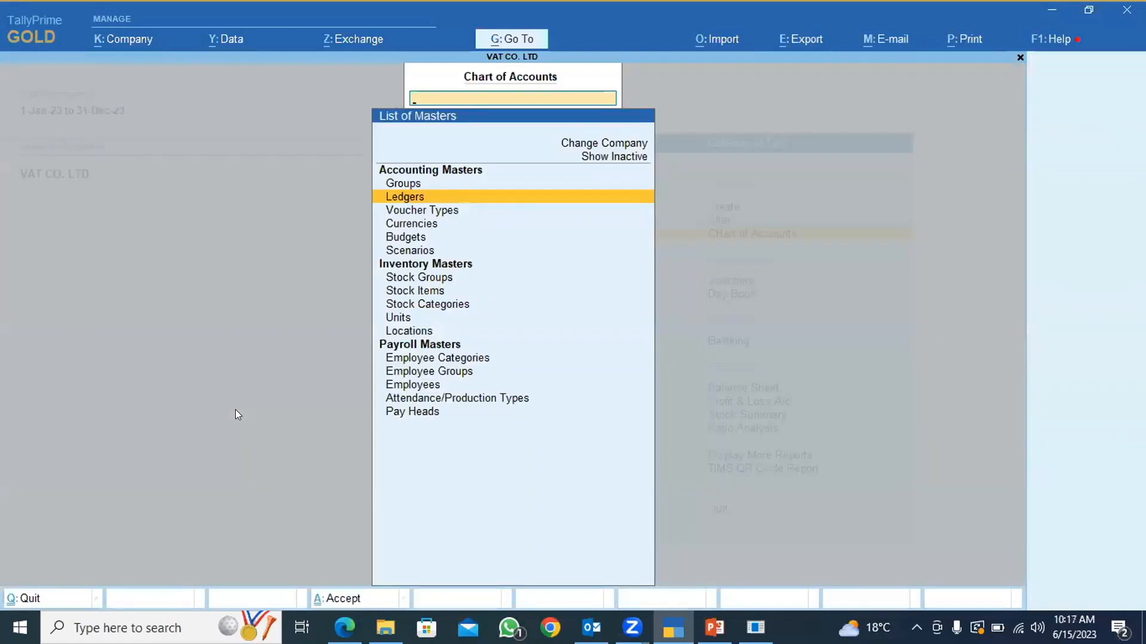
key(Down)
key(Down)
key(Down)
key(Down)
key(Down)
key(Down)
key(Down)
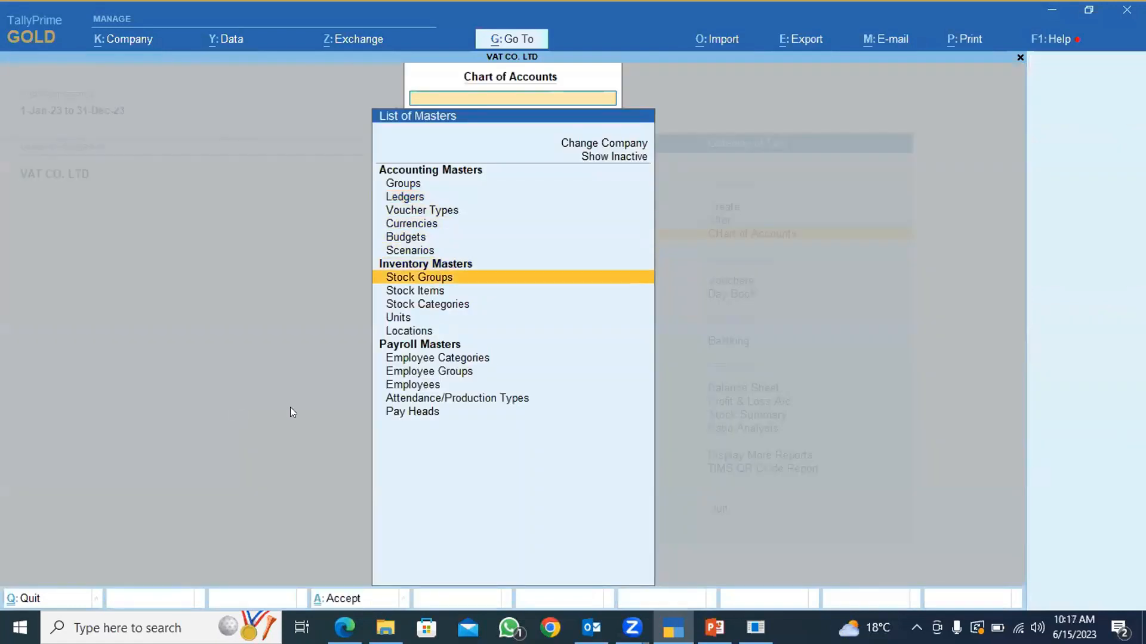
key(Return)
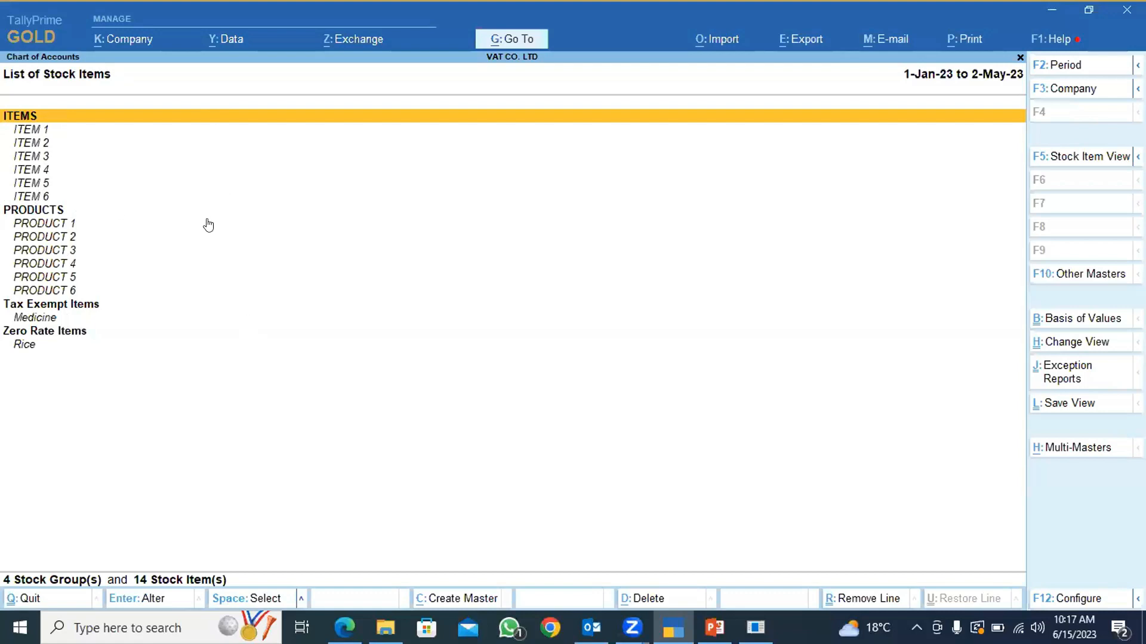
key(Escape)
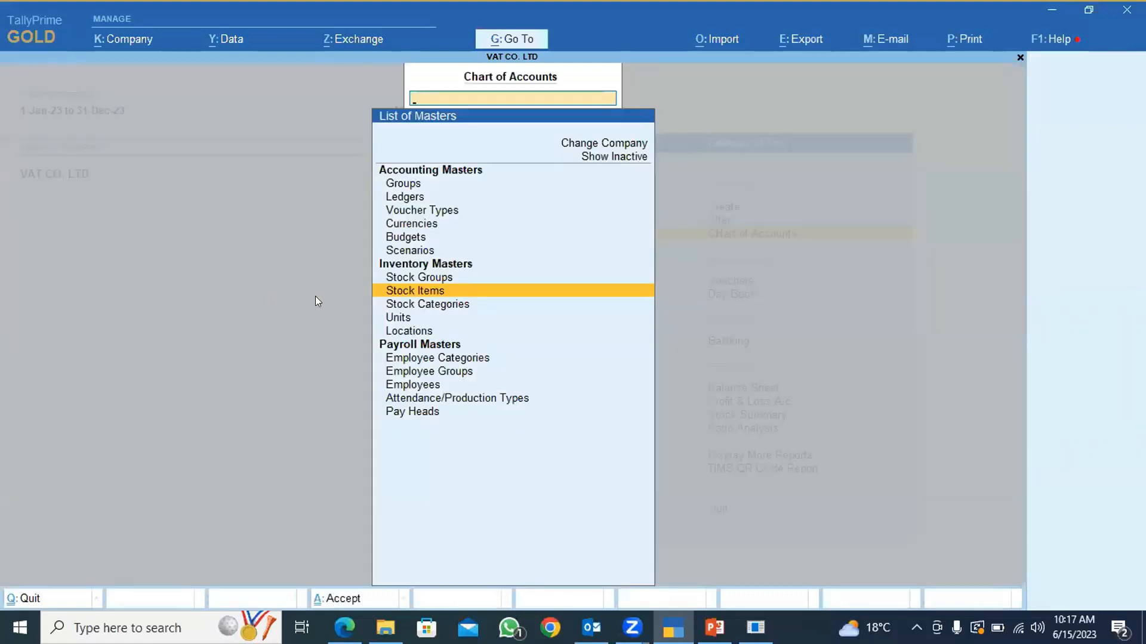
key(Escape)
key(Up)
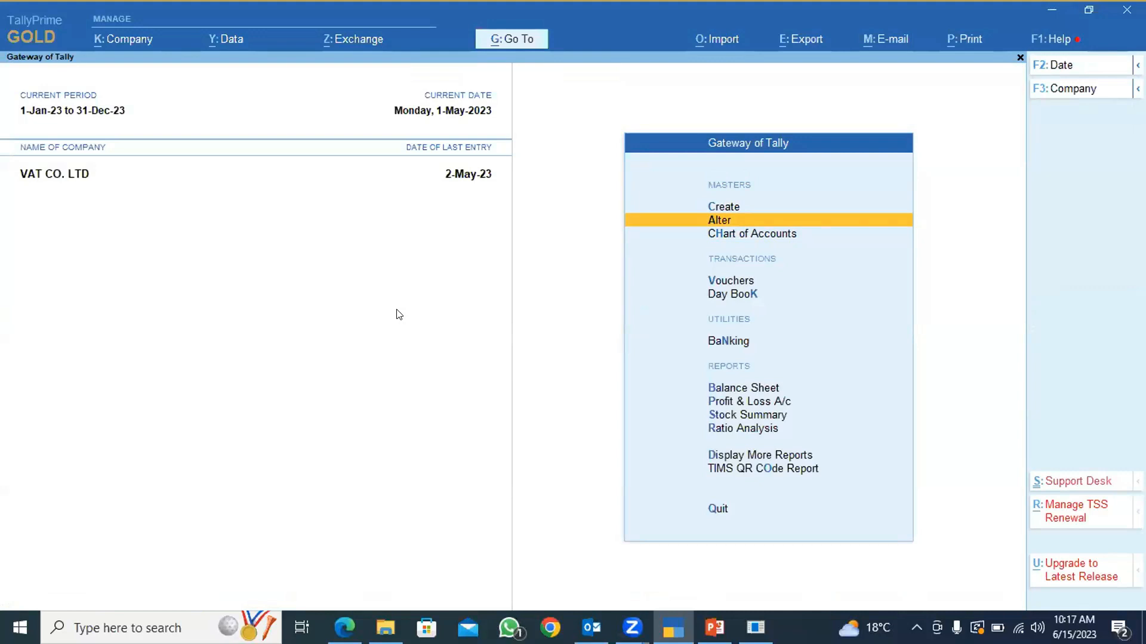
In the company features' VAT settings, set the option to set/alter tax/rate details to Yes and open the detailed VAT rate table.
key(F11)
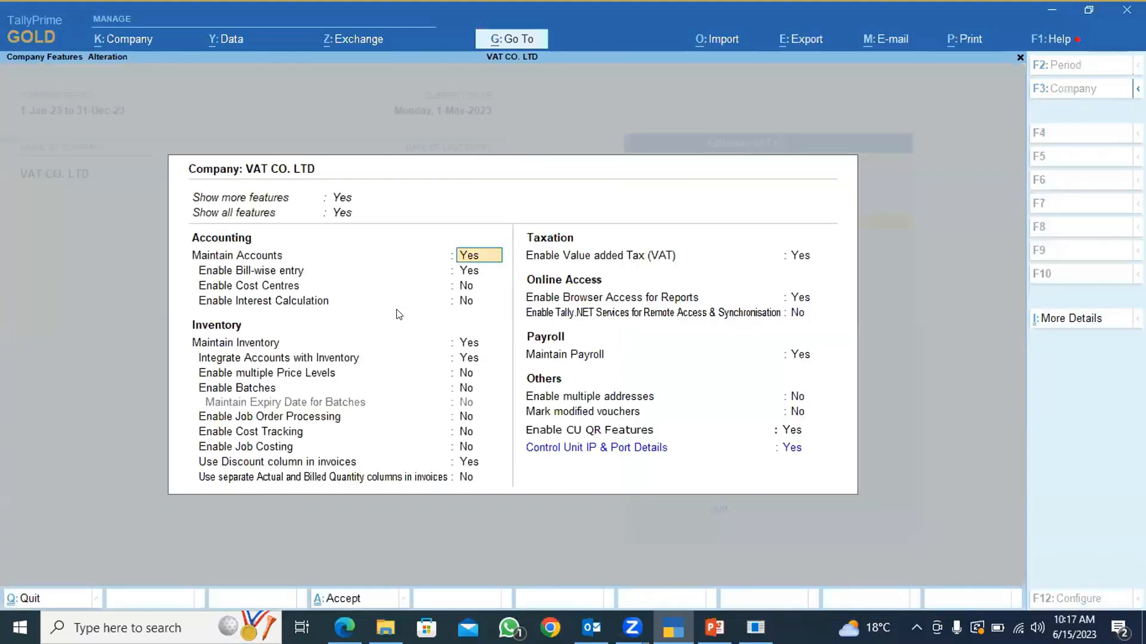
click(797, 256)
key(Return)
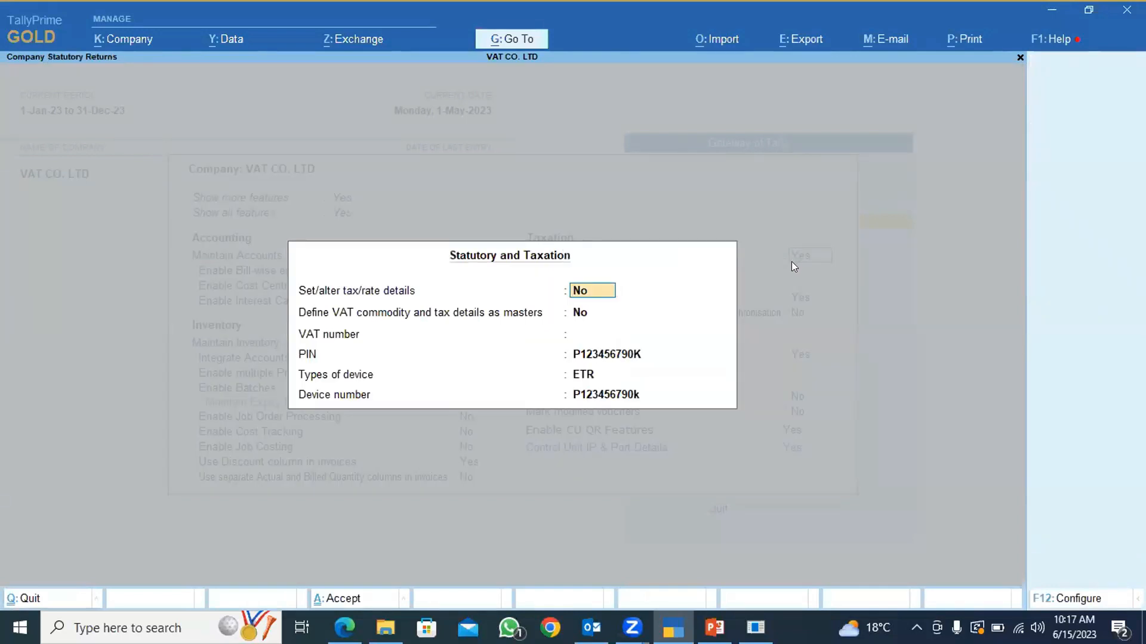
text(y)
key(Return)
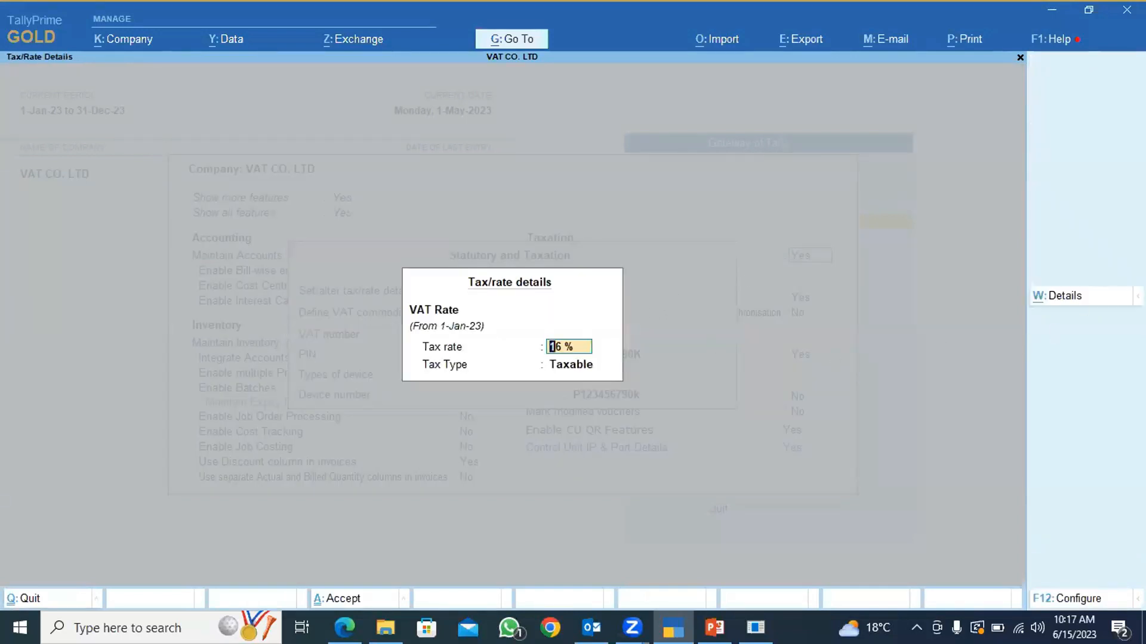
click(1064, 298)
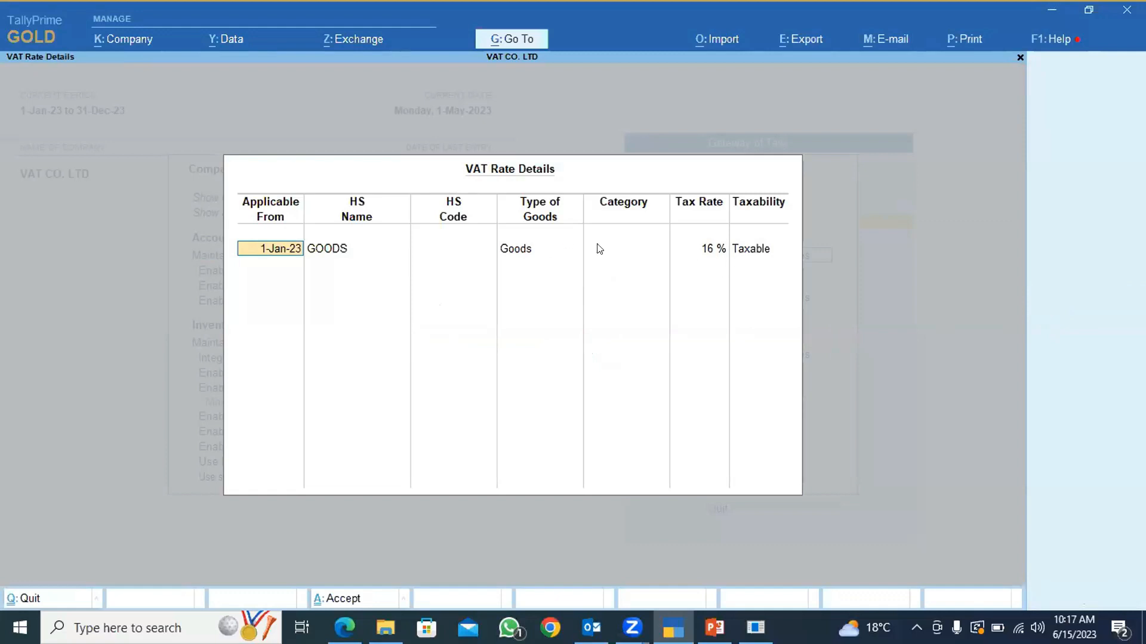
Accept the VAT rate details, the statutory and taxation settings, and the company features.
key(ctrl+a)
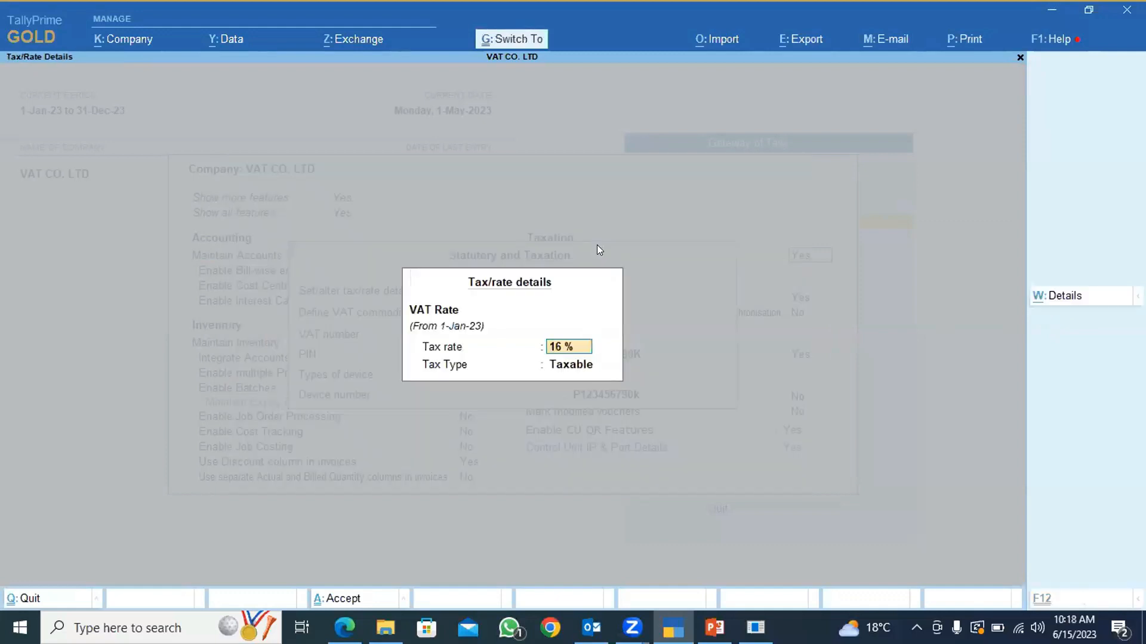
key(ctrl+a)
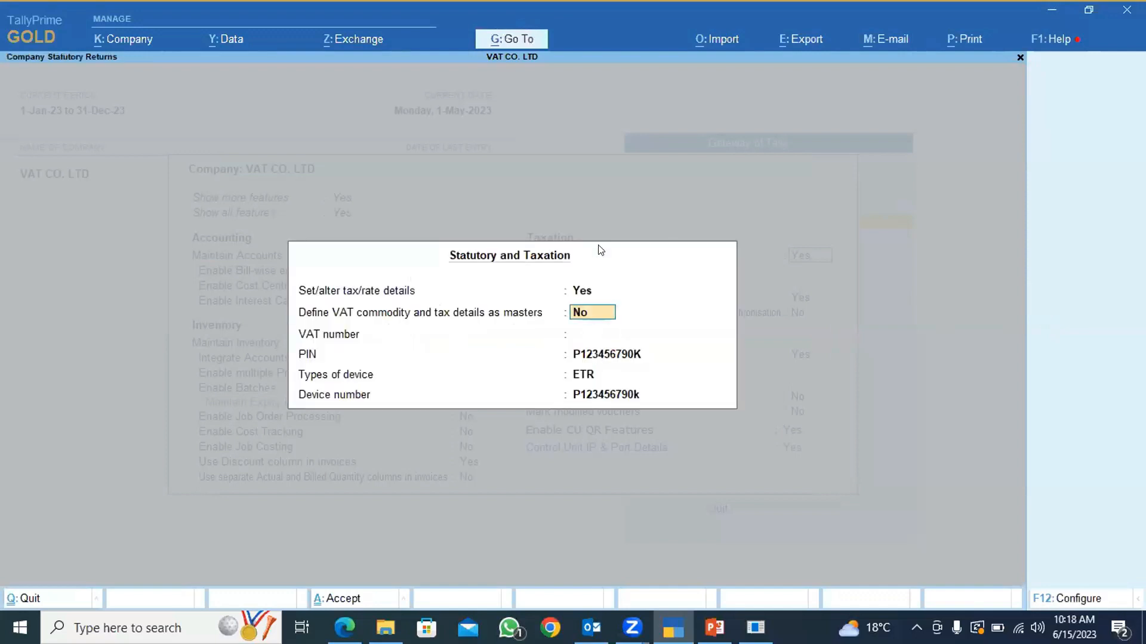
key(ctrl+a)
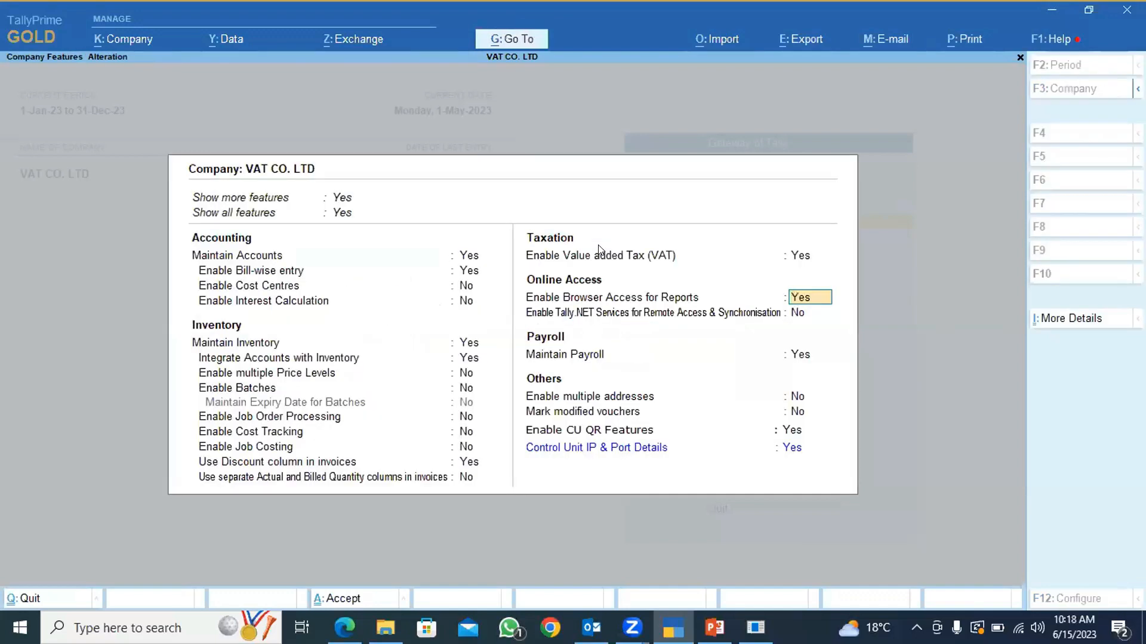
key(ctrl+a)
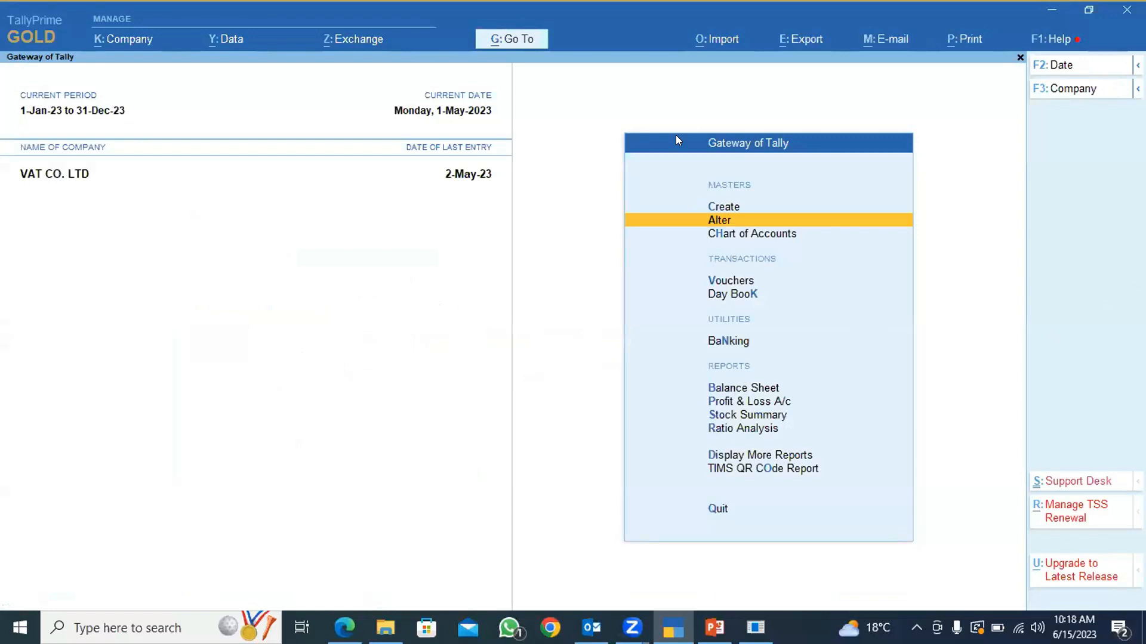
Open the list of stock items from the chart of accounts' inventory masters.
key(Down)
key(Down)
key(Up)
key(Up)
key(Down)
key(Return)
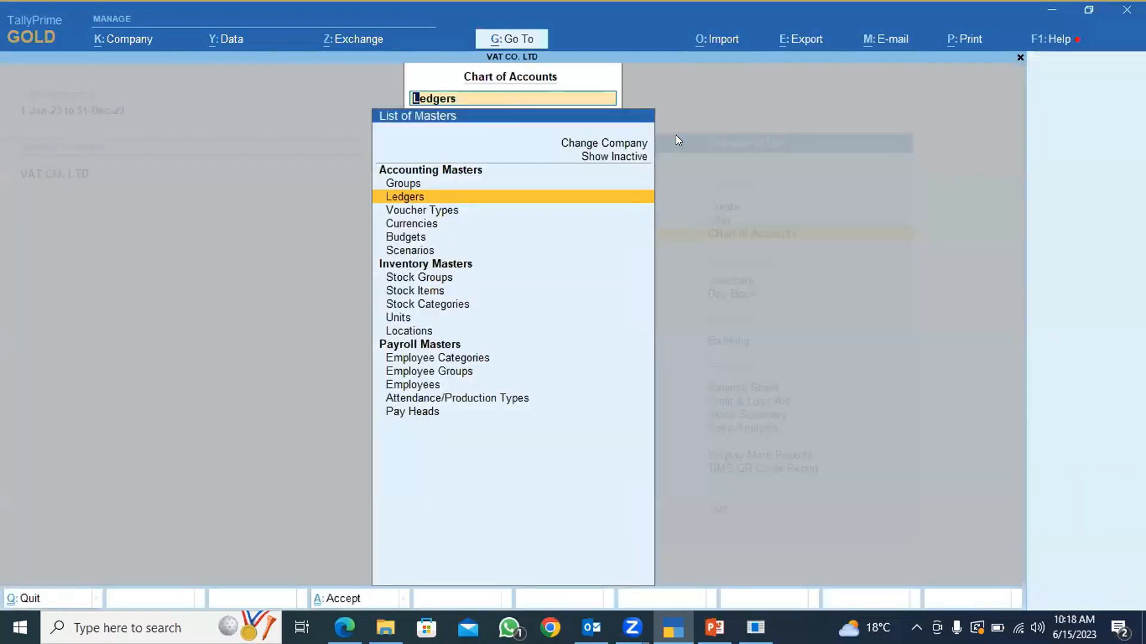
key(Down)
key(Down)
key(Down)
key(Down)
key(Down)
key(Down)
key(Down)
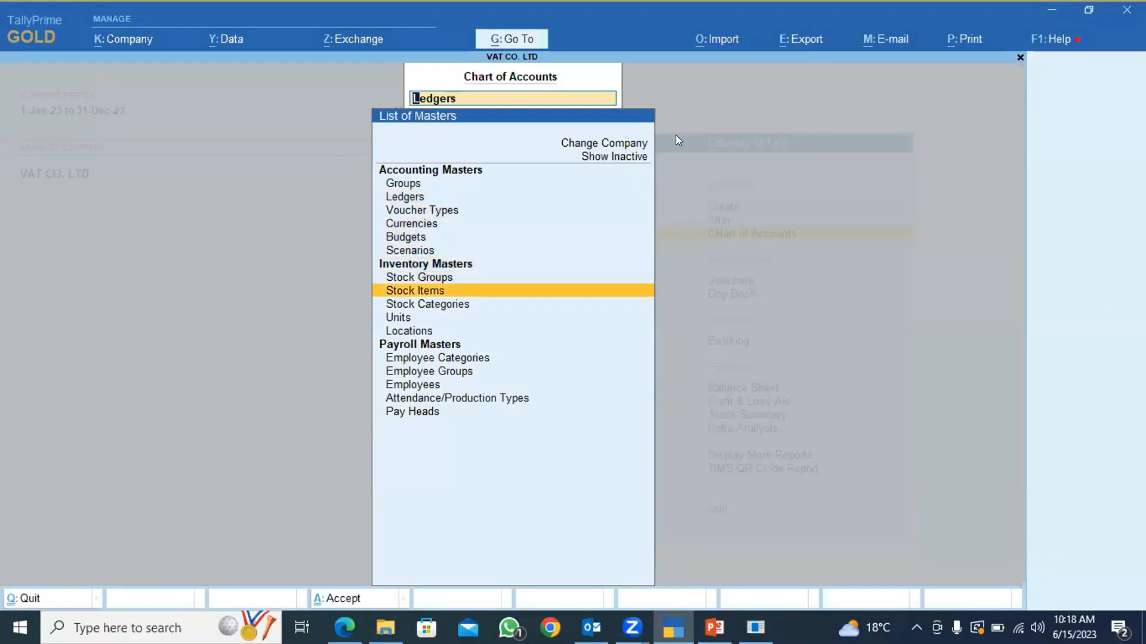
key(Return)
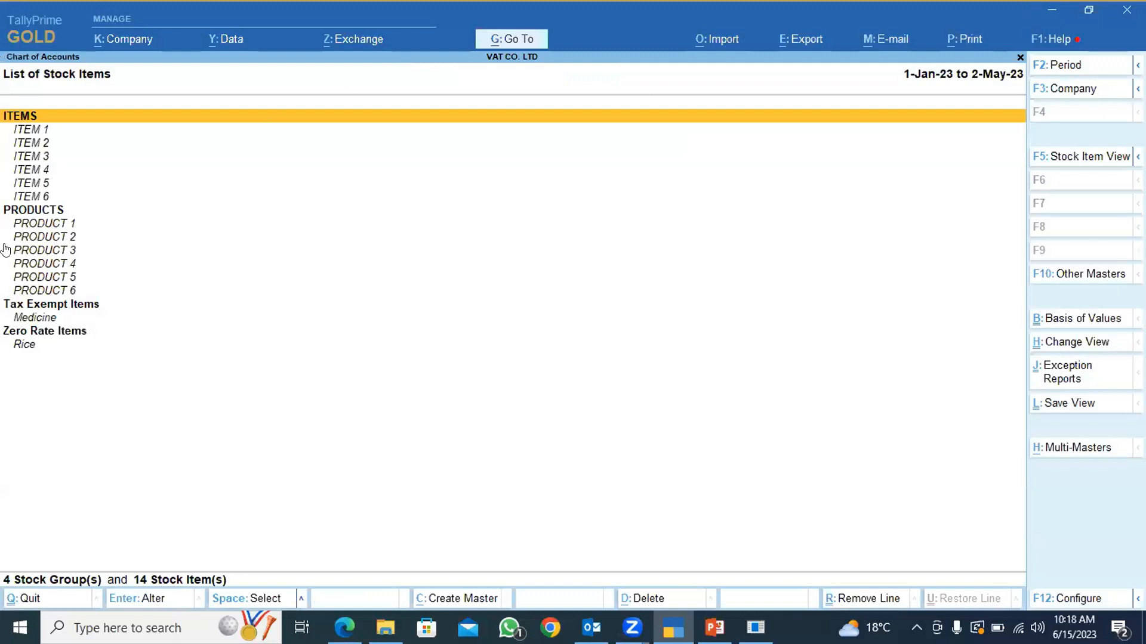
Open the Medicine stock item for alteration and check the stock group it belongs to.
click(49, 323)
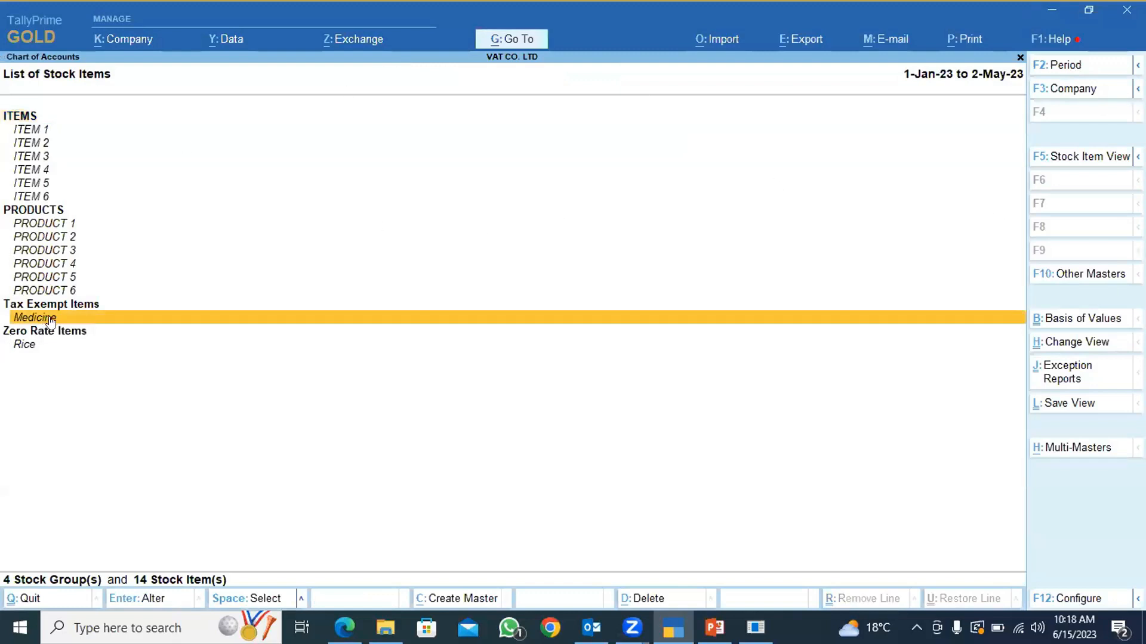
click(55, 322)
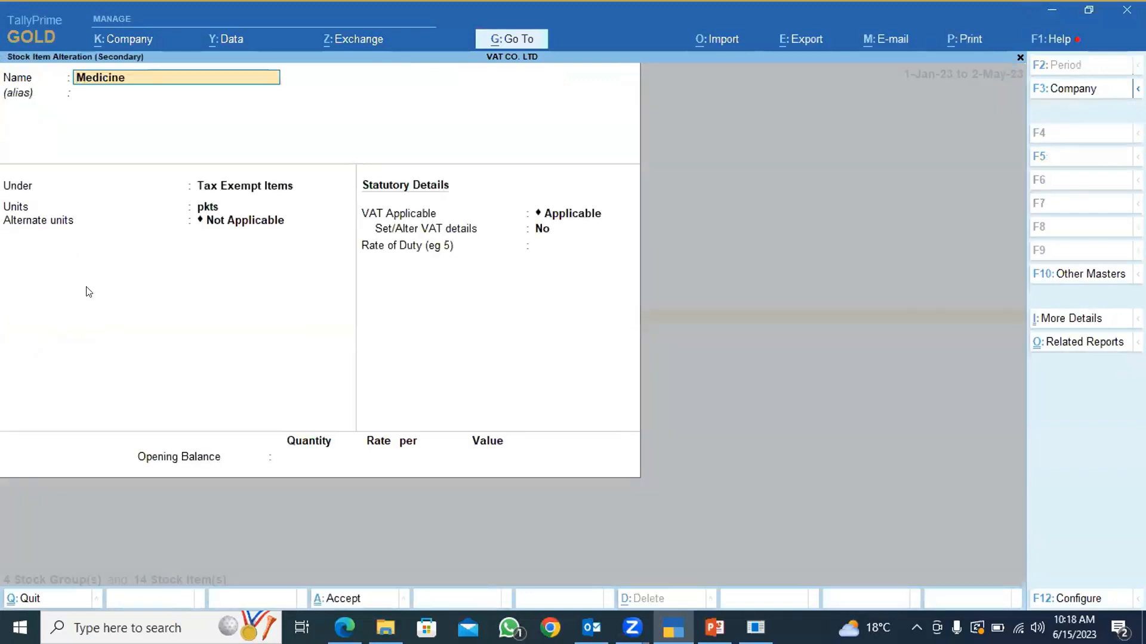
click(246, 187)
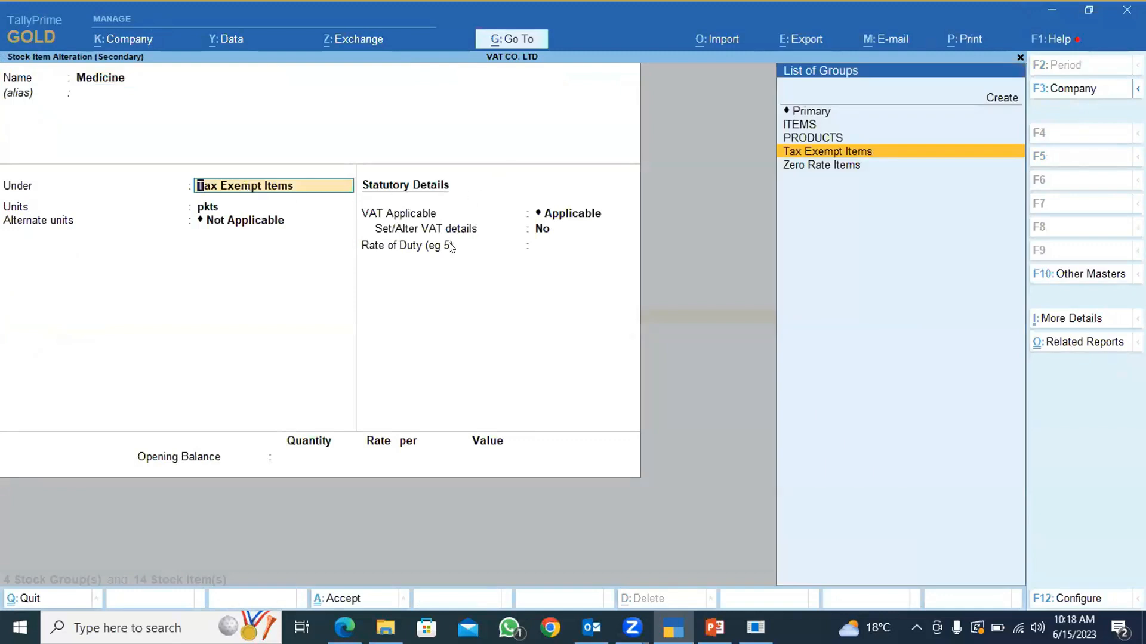
Set Medicine's Set/Alter VAT details option to Yes, choose Exempt as its tax type, and save the item.
click(541, 232)
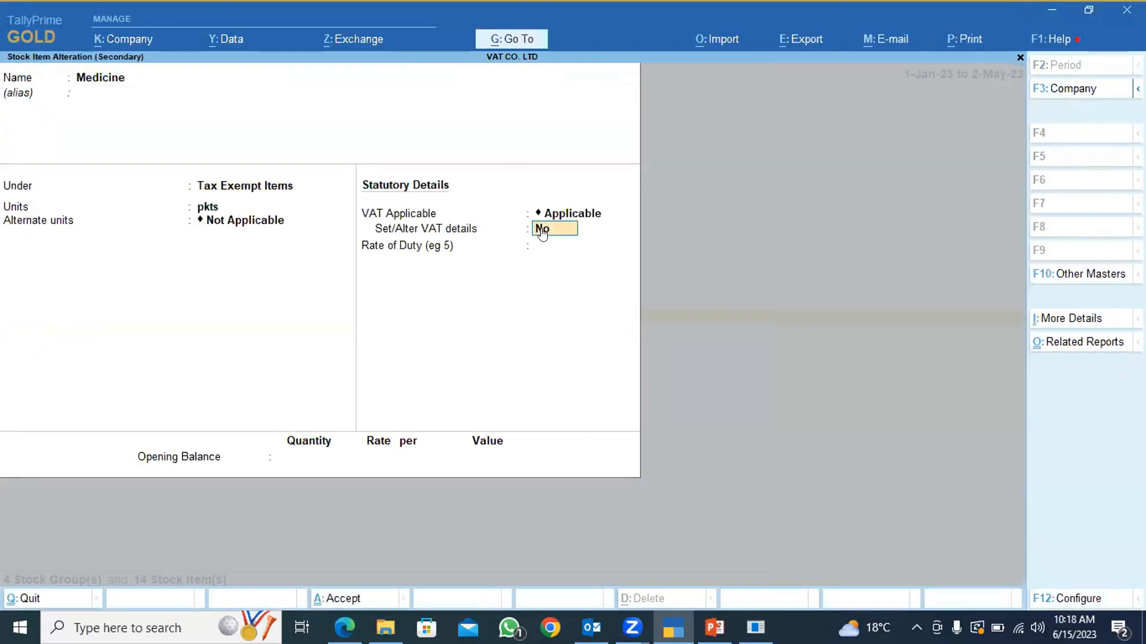
text(y)
key(Return)
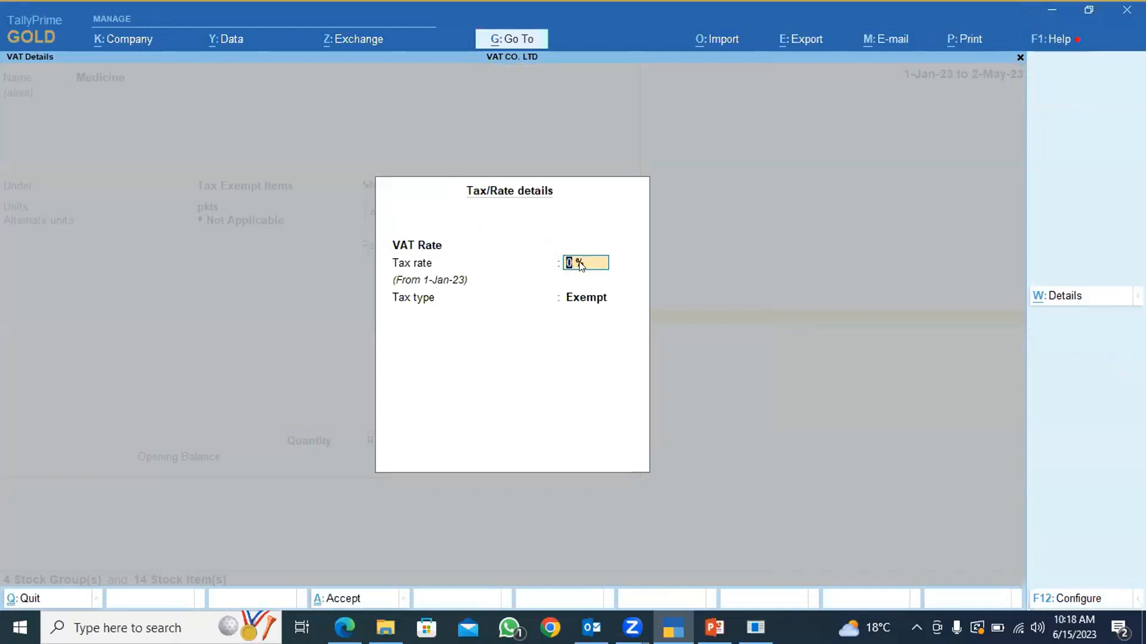
click(578, 295)
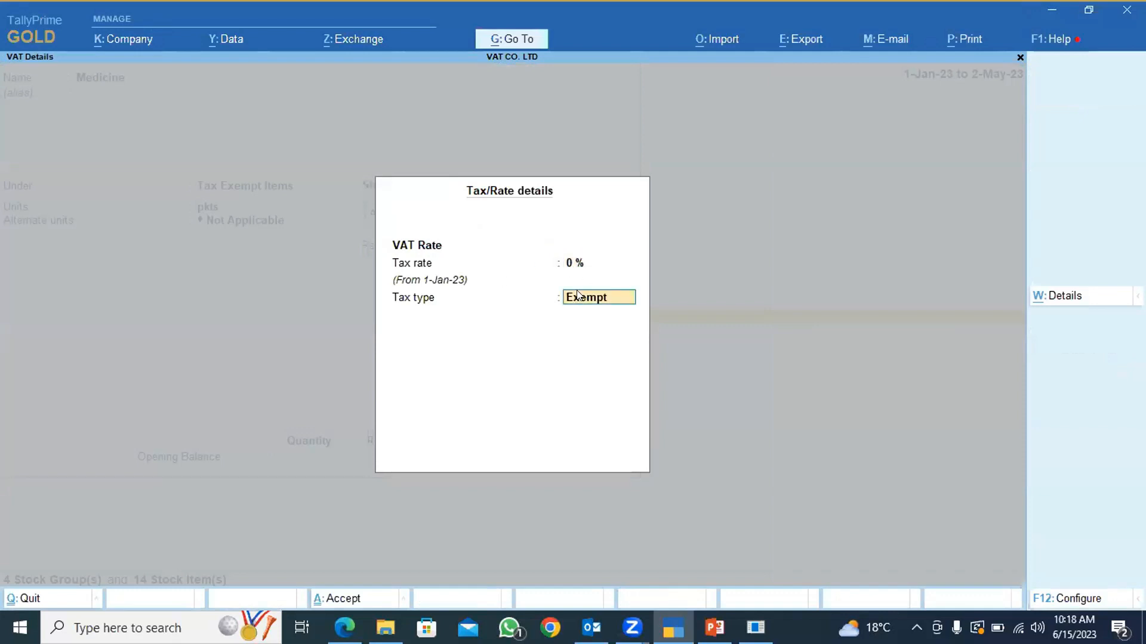
key(space)
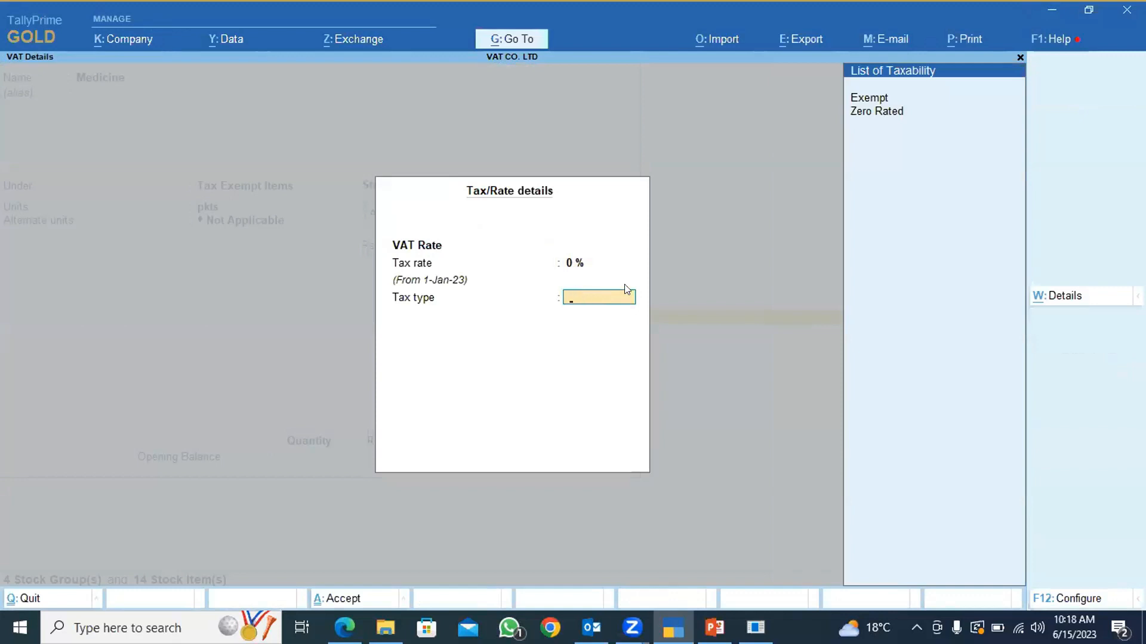
click(863, 99)
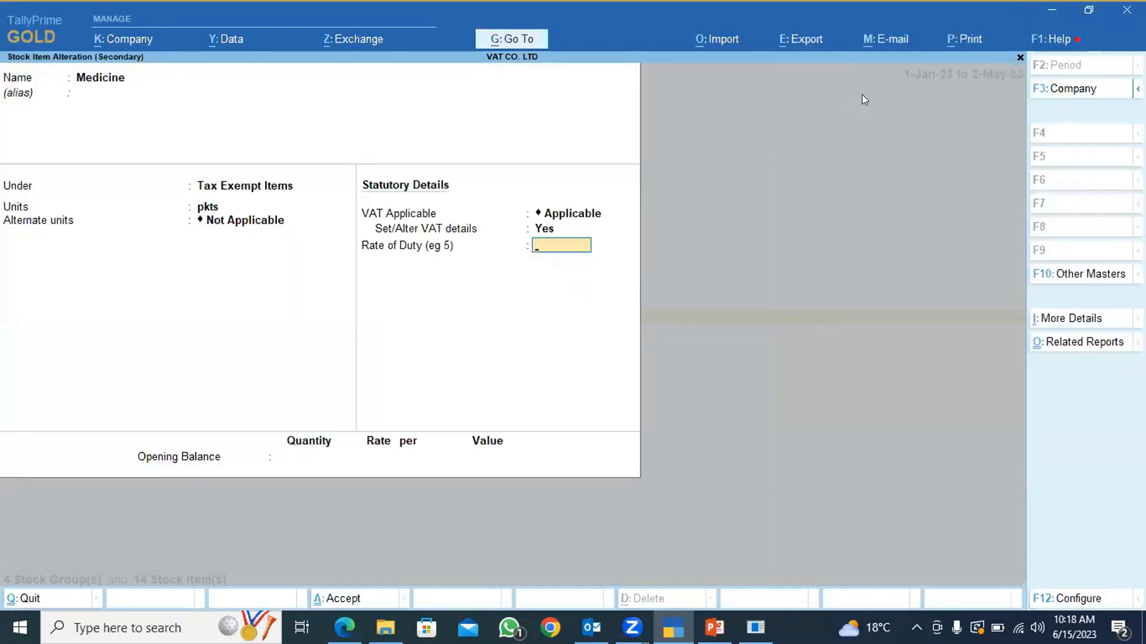
key(ctrl+a)
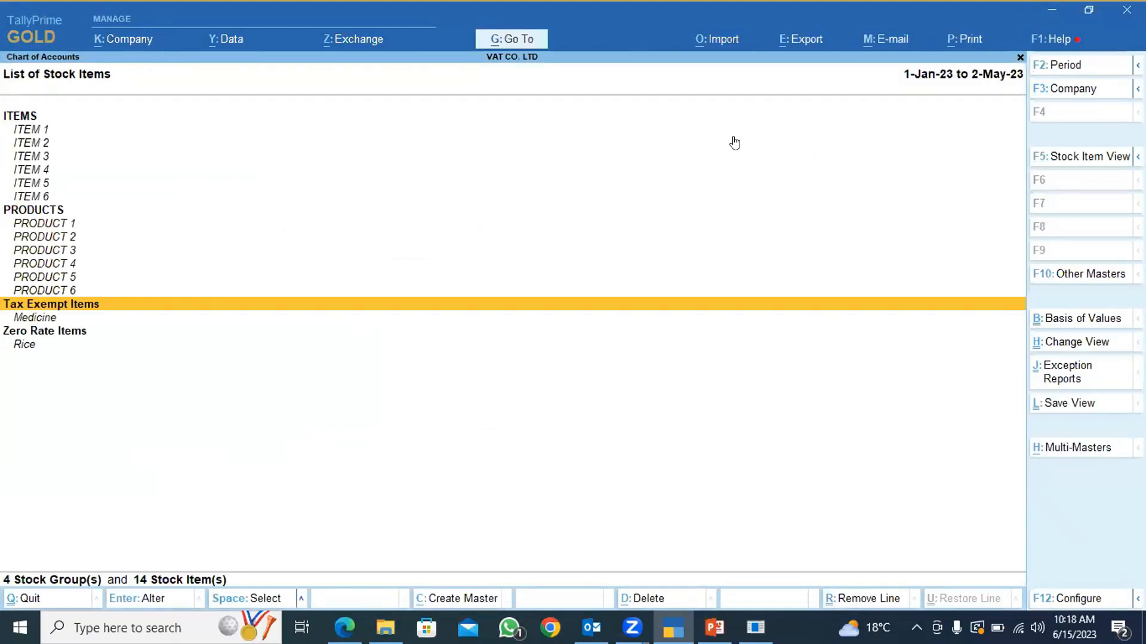
Open the Rice stock item for alteration and check the stock group it belongs to.
key(Down)
key(Down)
key(Down)
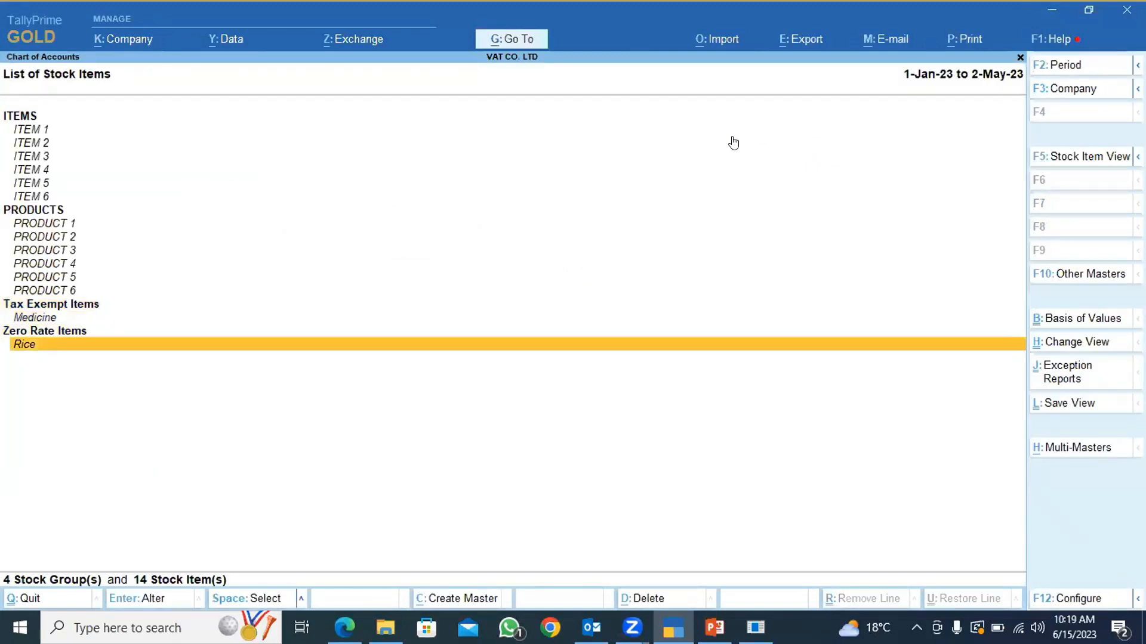
key(Return)
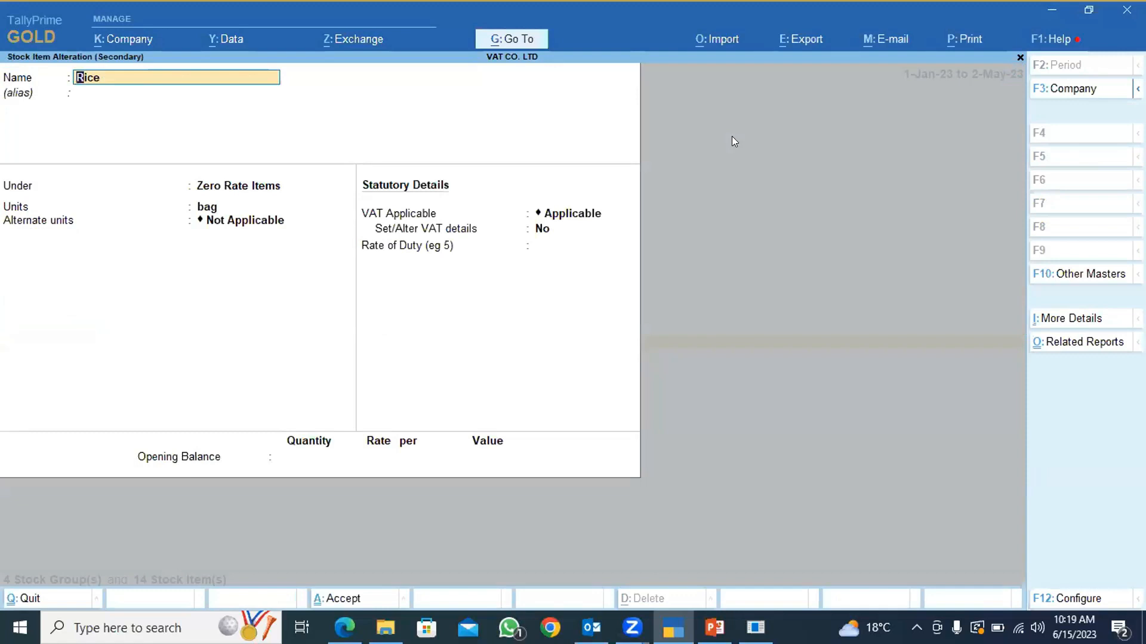
click(236, 192)
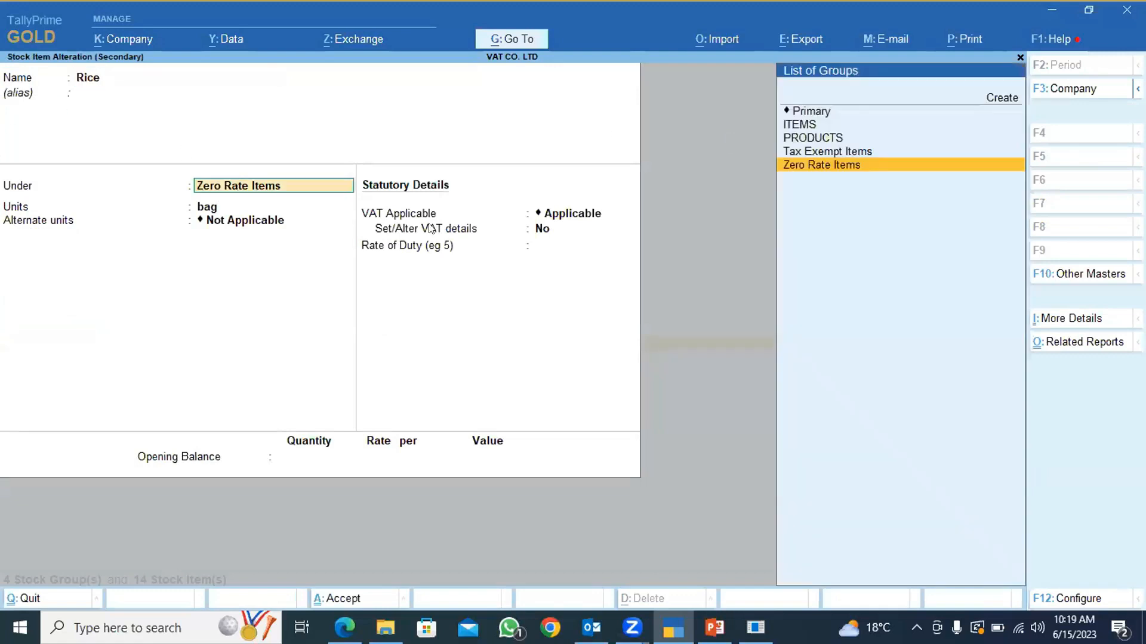
Set Rice's Set/Alter VAT details option to Yes, accept its tax/rate details, and save the item.
click(541, 228)
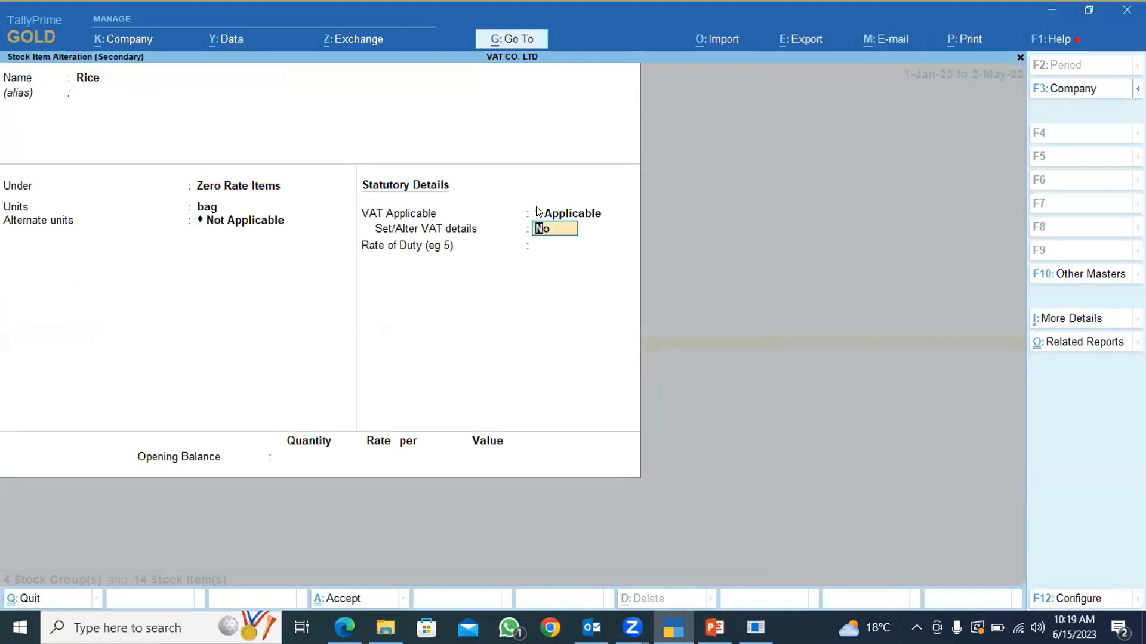
key(y)
key(Return)
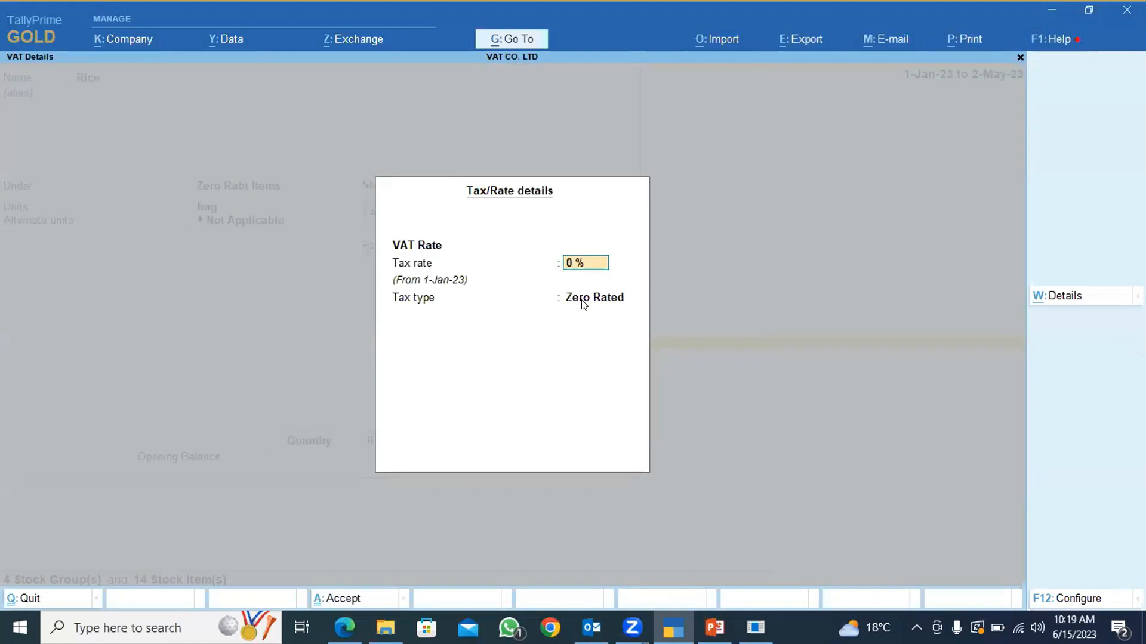
key(ctrl)
key(ctrl+a)
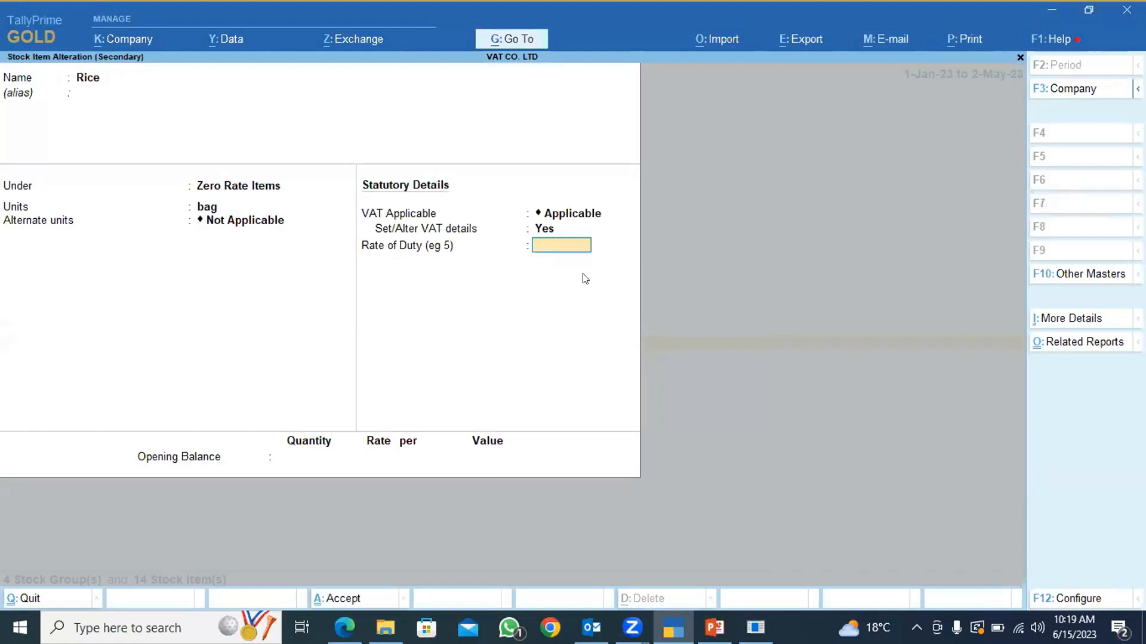
key(ctrl+a)
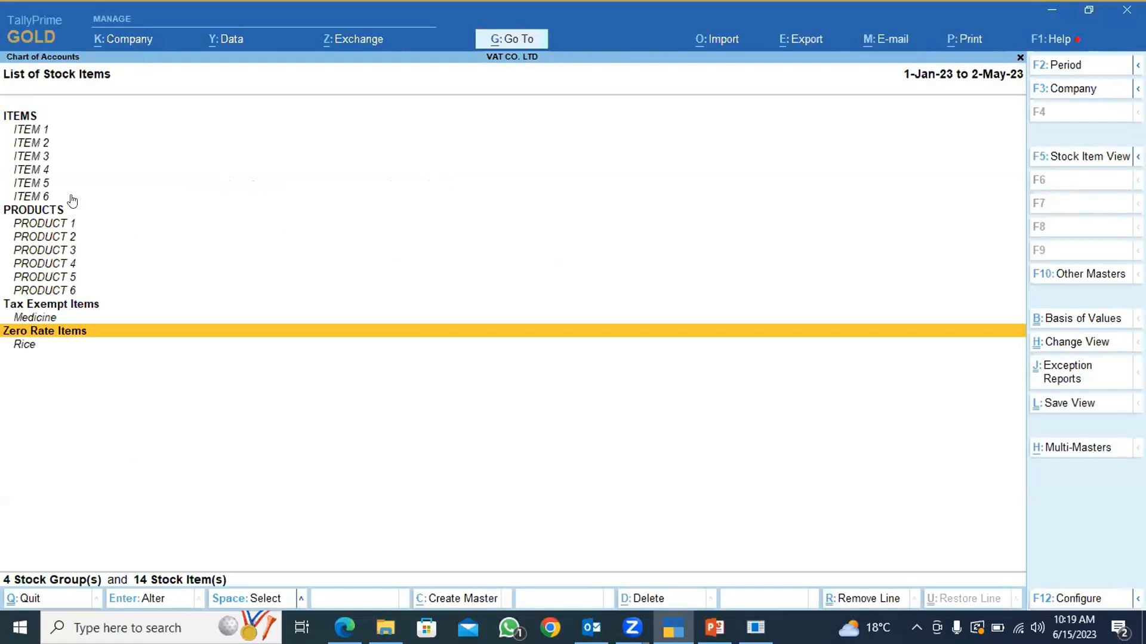
Review the statutory VAT details of ITEM 1, close it without changes, and return to the Gateway of Tally.
click(37, 133)
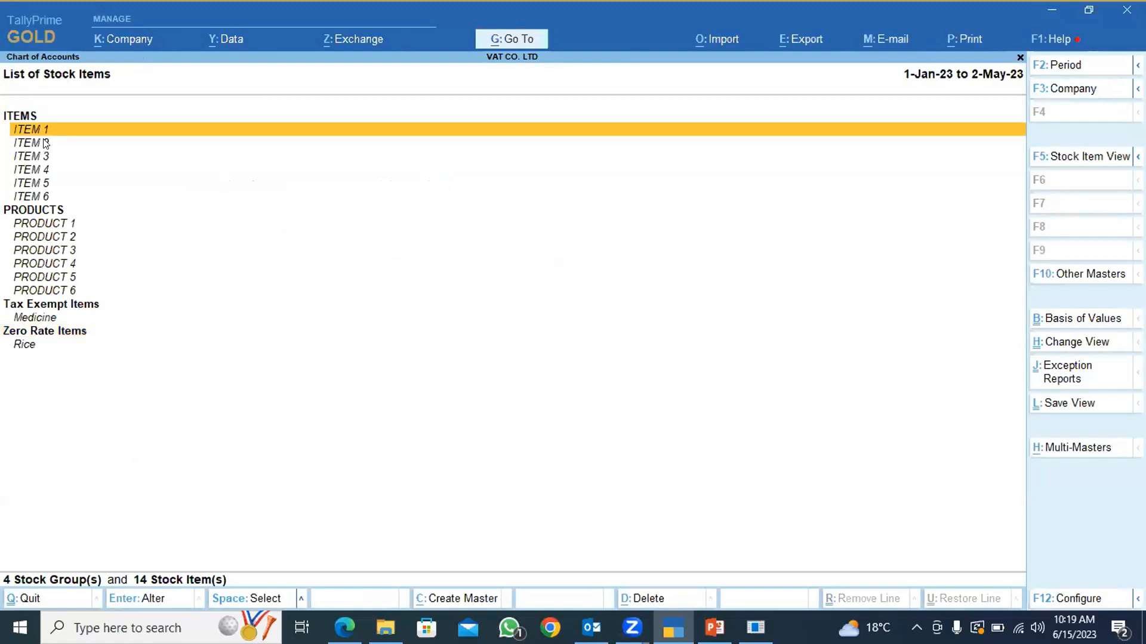
key(Return)
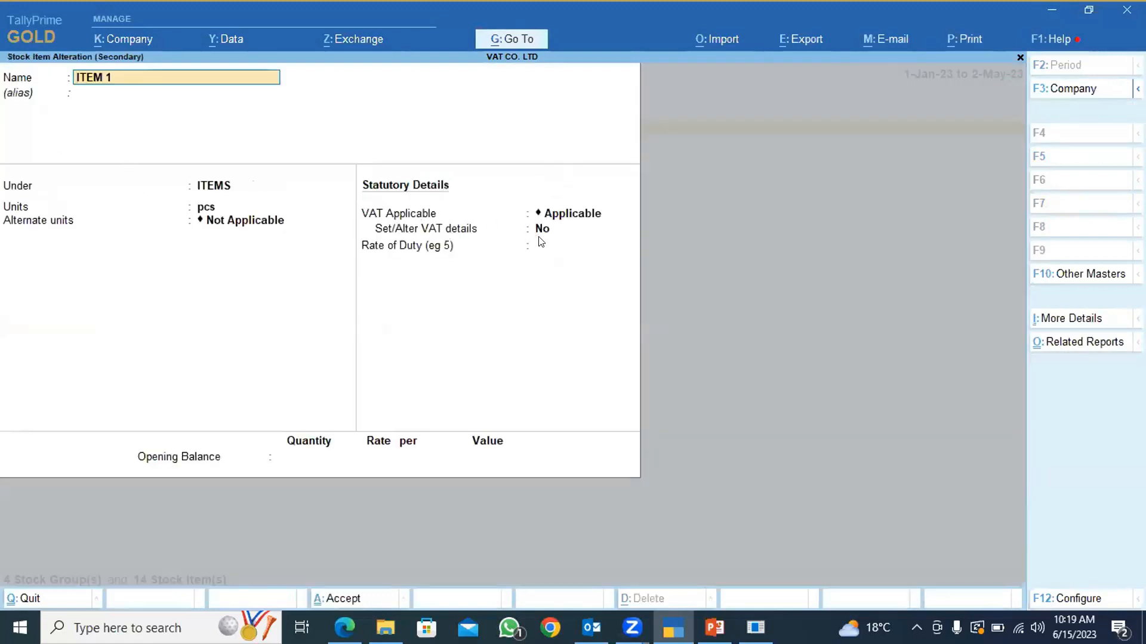
key(BackSpace)
key(Escape)
key(Return)
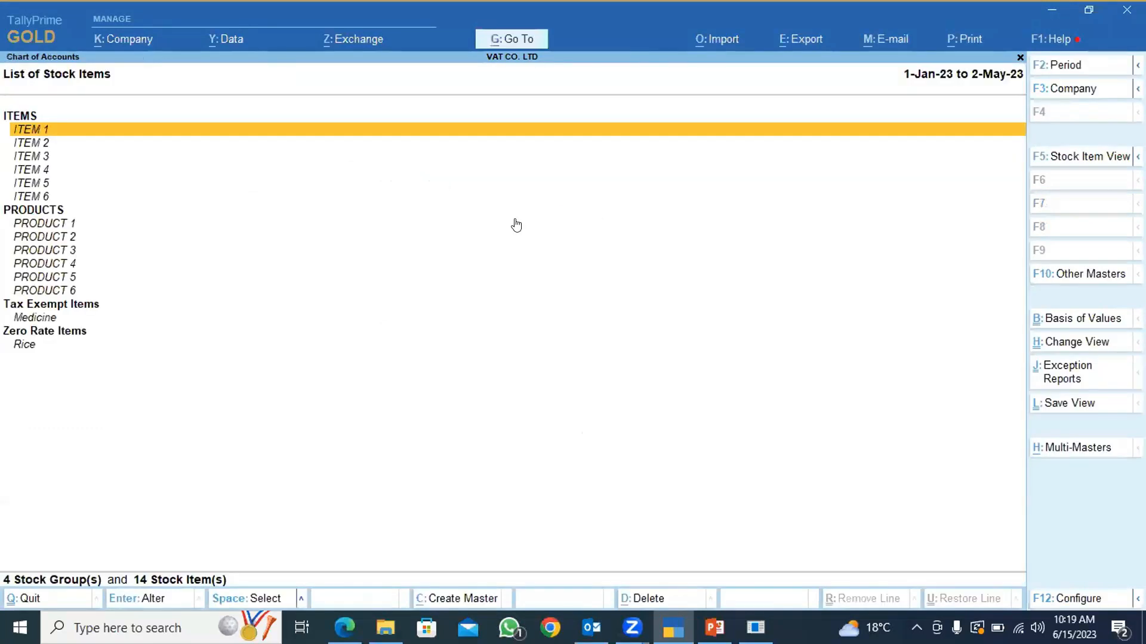
key(Escape)
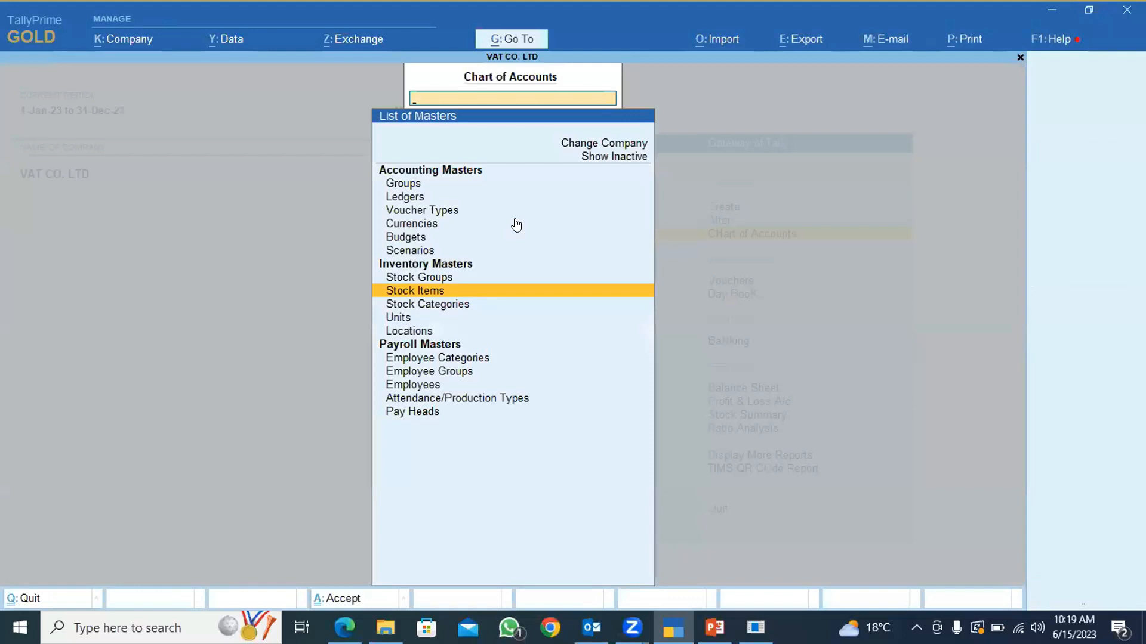
key(Escape)
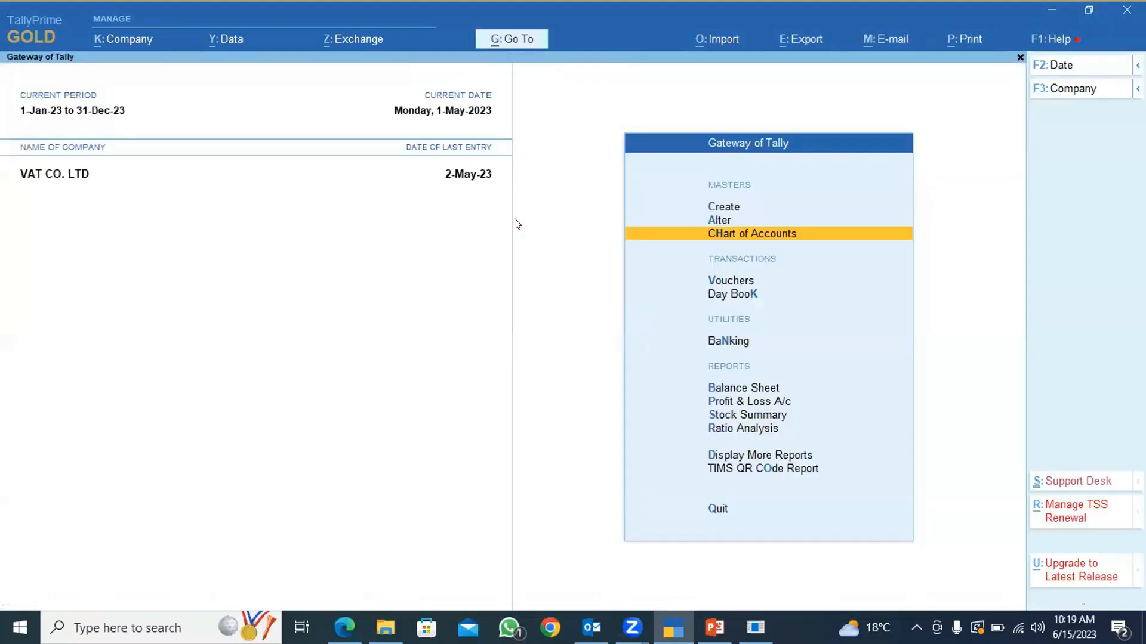
Start a sales voucher with Customer 8 as the party account and Sales Account as the sales ledger.
click(727, 280)
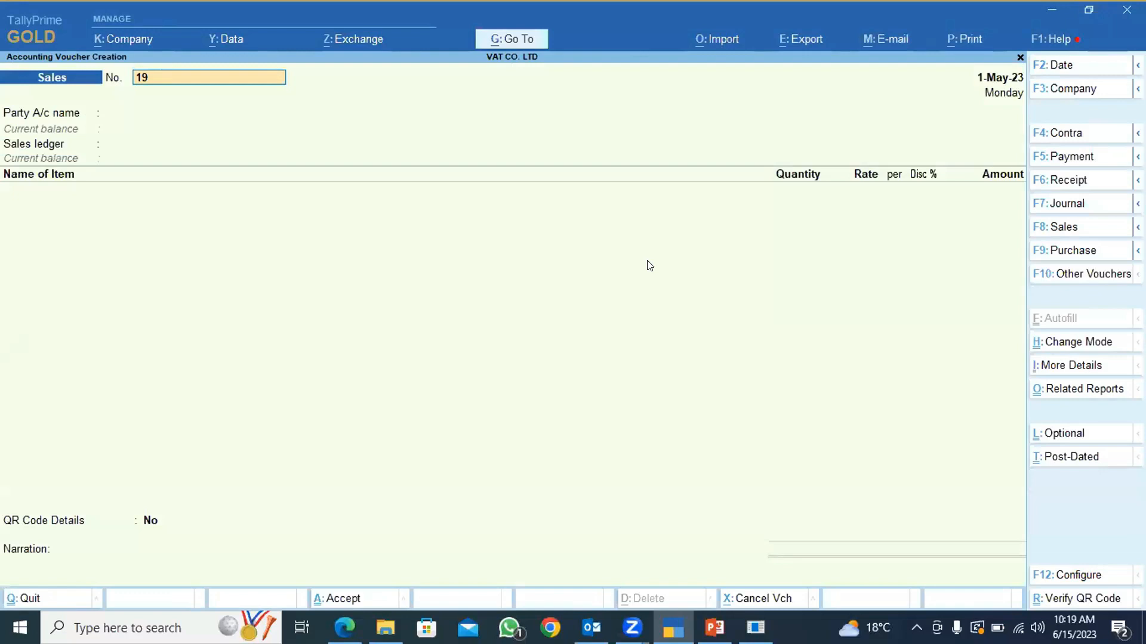
key(Return)
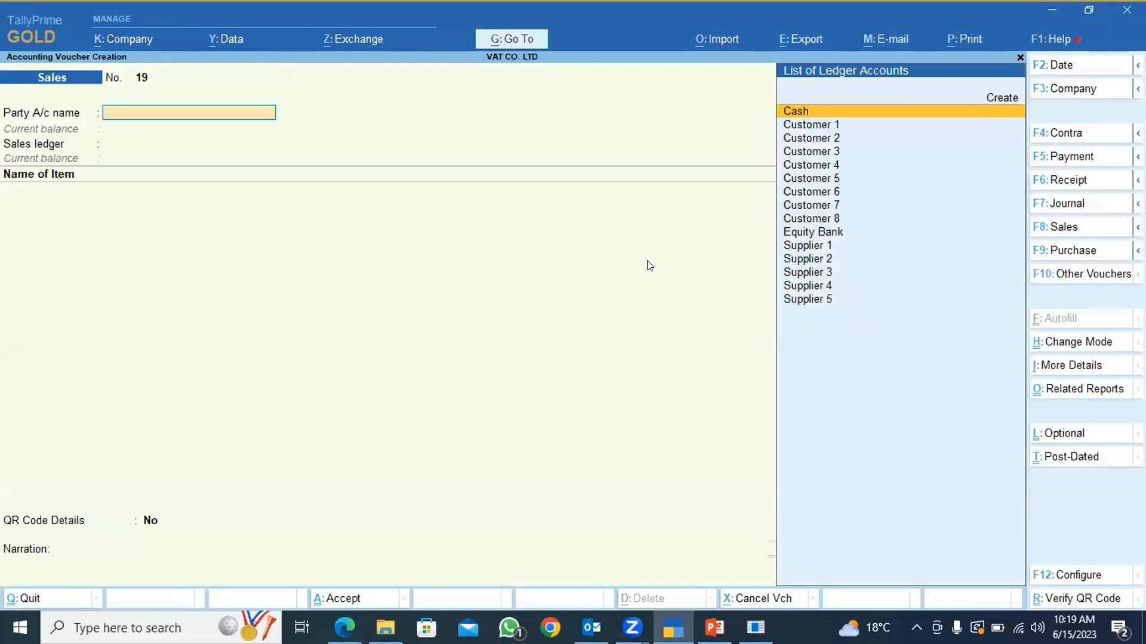
key(Down)
key(Down)
key(Down)
key(Down)
key(Down)
key(Down)
key(Down)
key(Down)
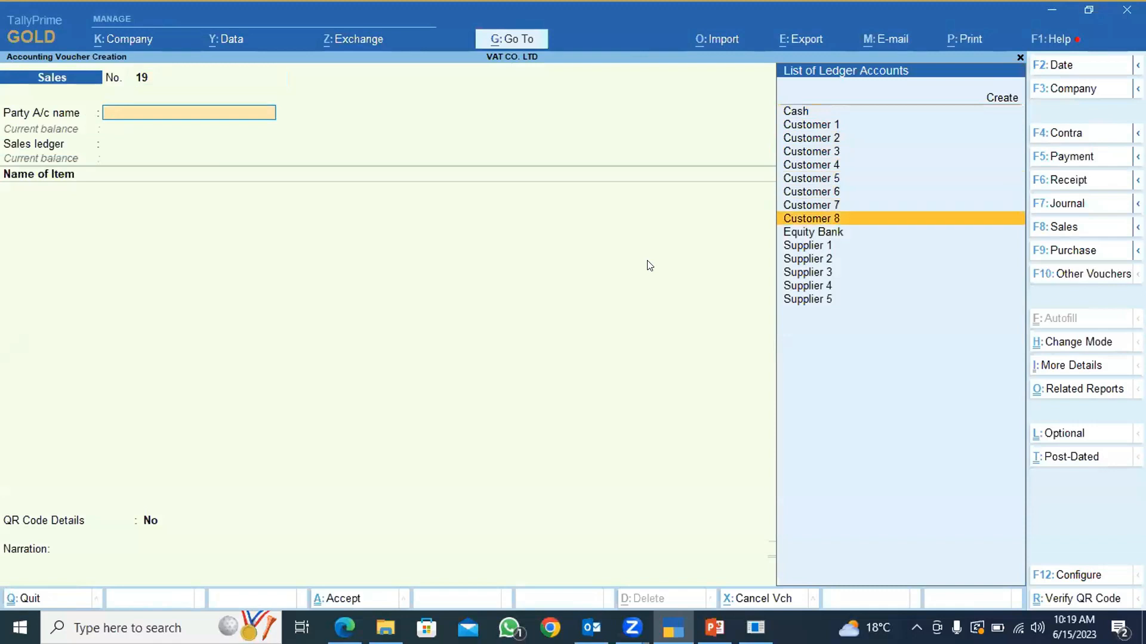
key(Return)
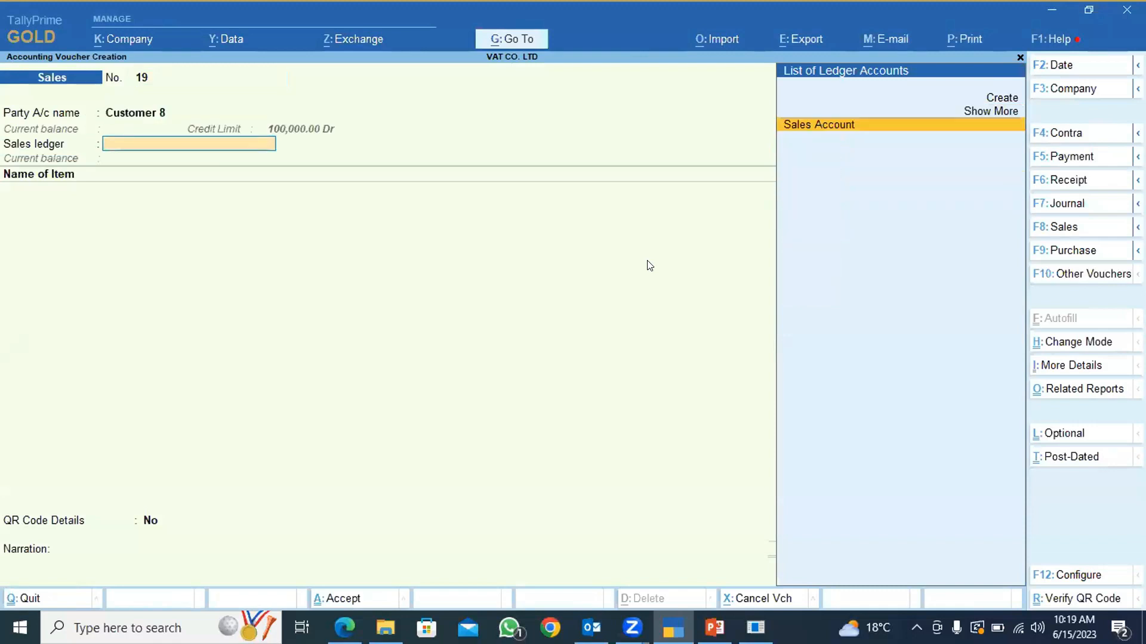
key(Return)
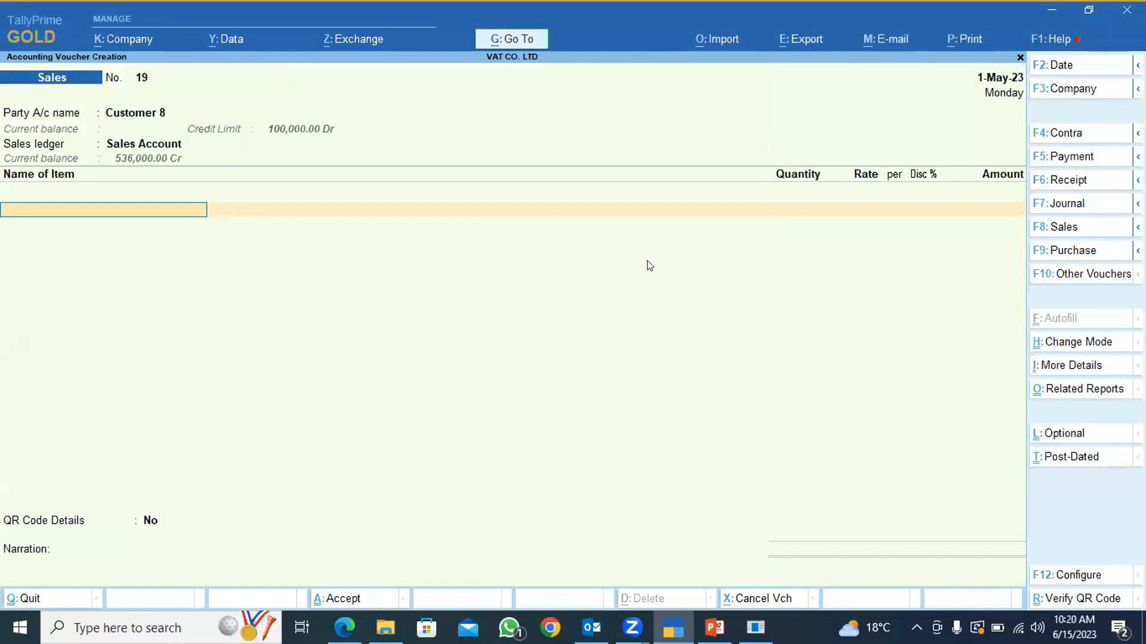
Add ITEM 6 to the sales voucher with a quantity of 1 pcs at the rate of 3,000.00.
key(space)
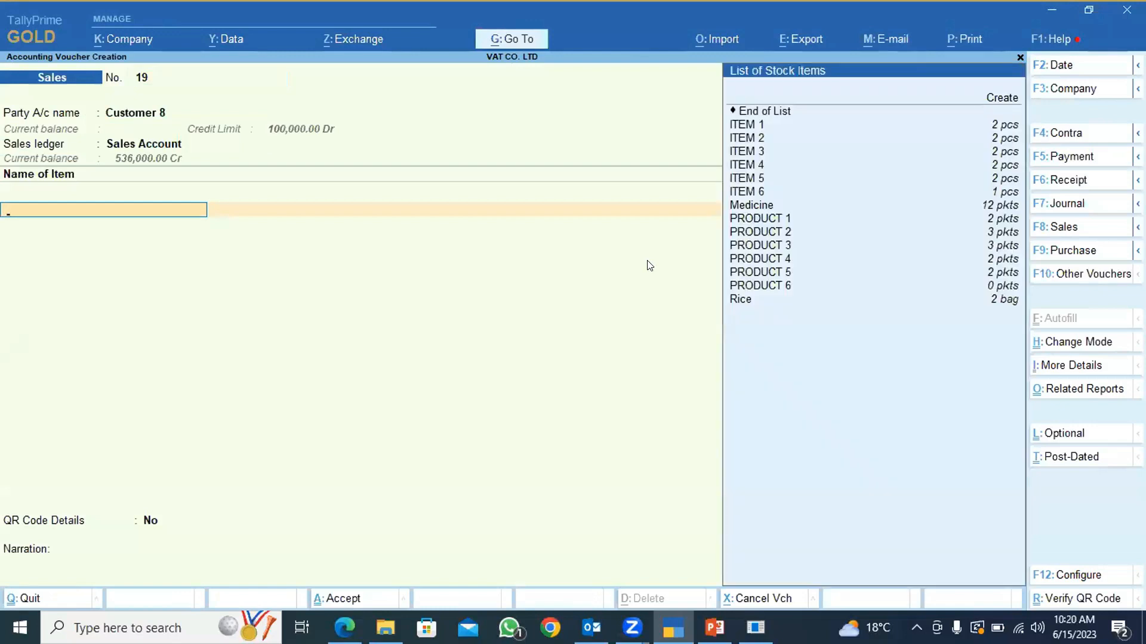
key(Down)
key(Down)
key(Down)
key(Down)
key(Down)
key(Down)
key(Down)
key(Down)
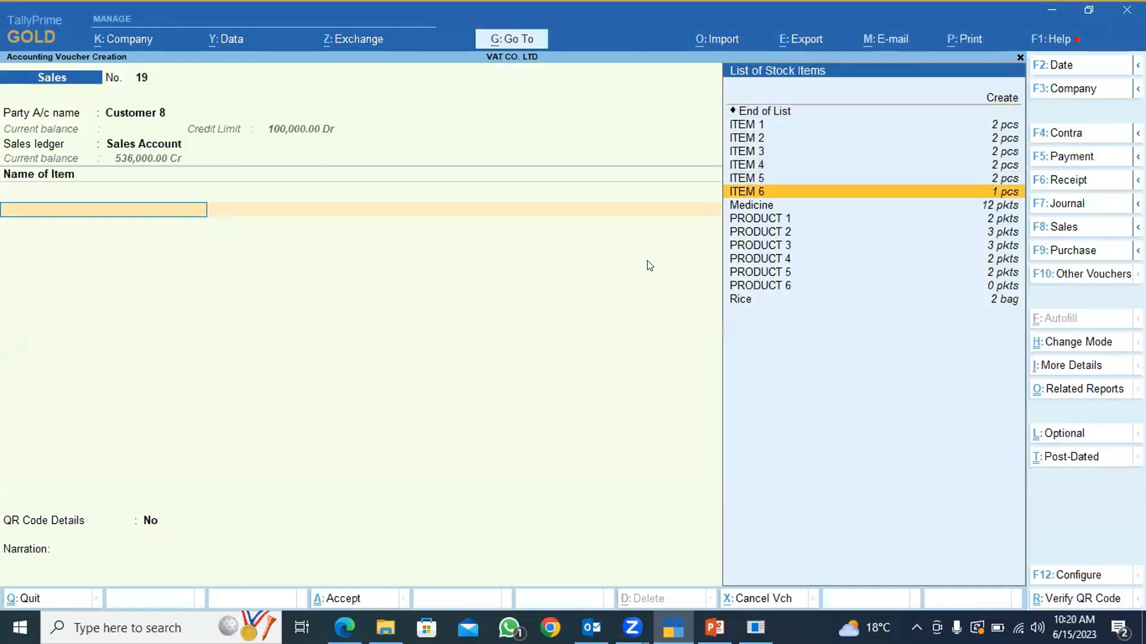
key(Return)
key(Return)
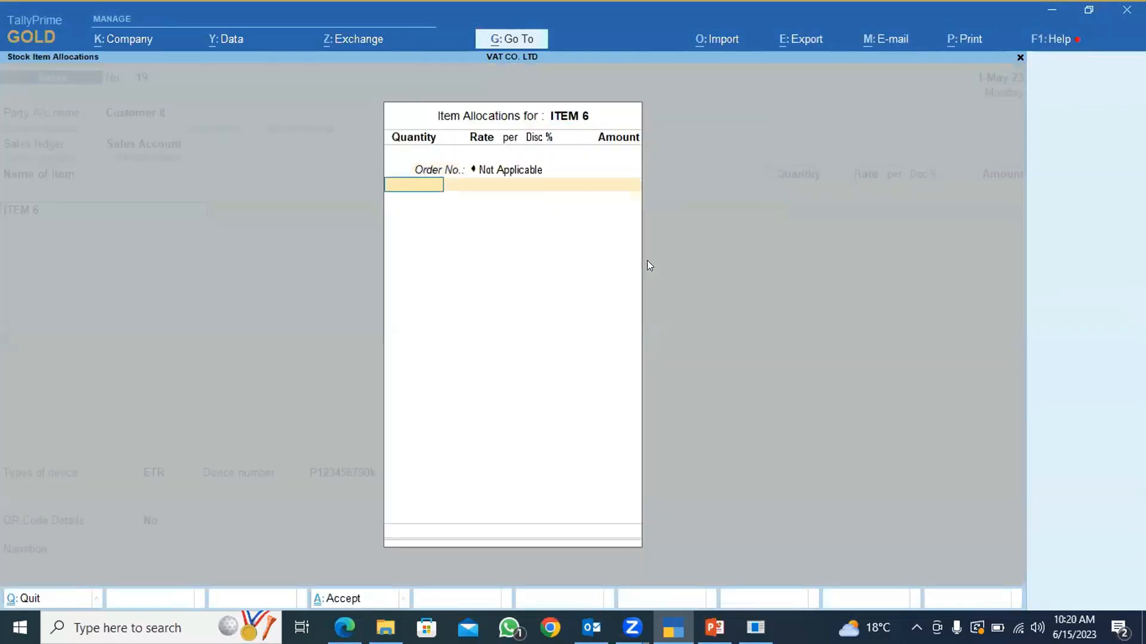
text(1)
key(Return)
key(Return)
key(Return)
key(Return)
key(Return)
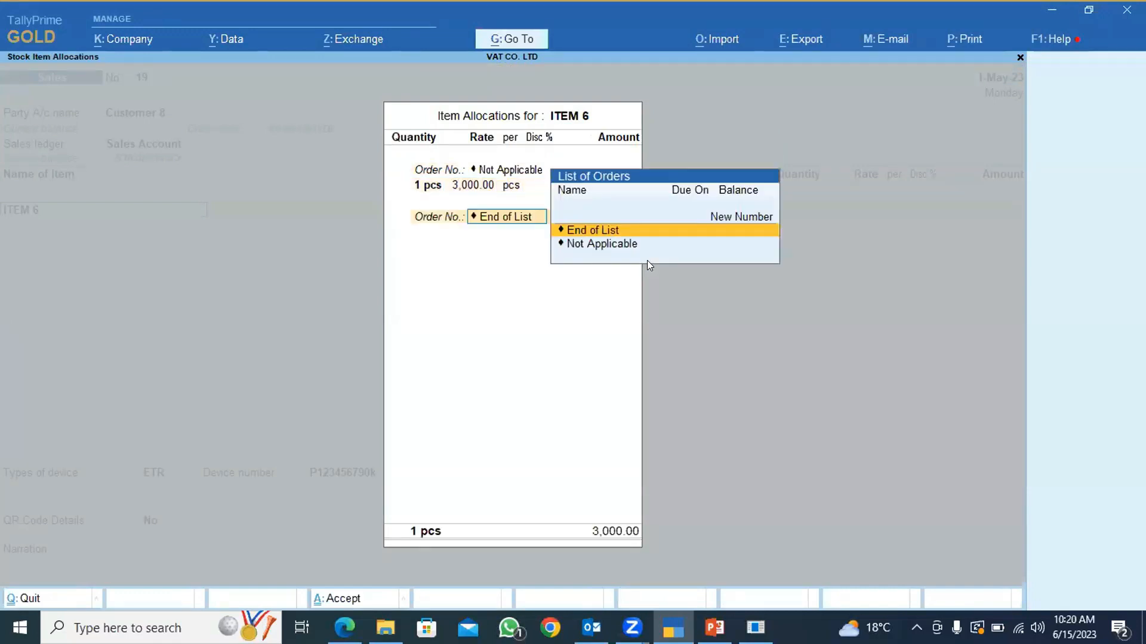
key(Return)
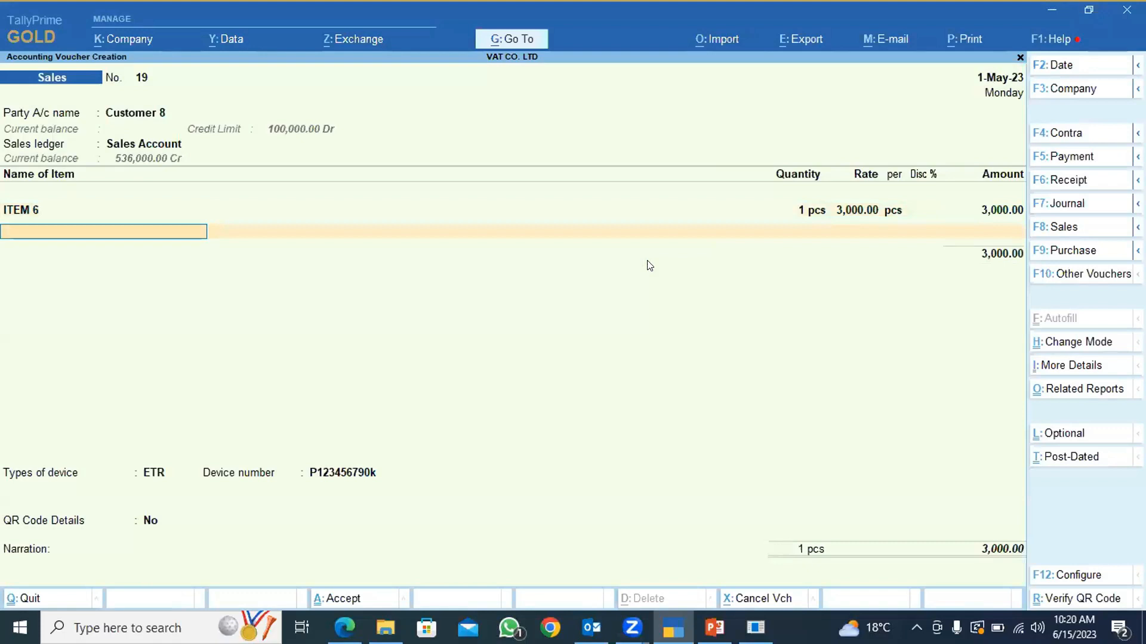
Add PRODUCT 4 as the second item with a quantity of 1 pkts at the rate of 2,000.00.
click(17, 225)
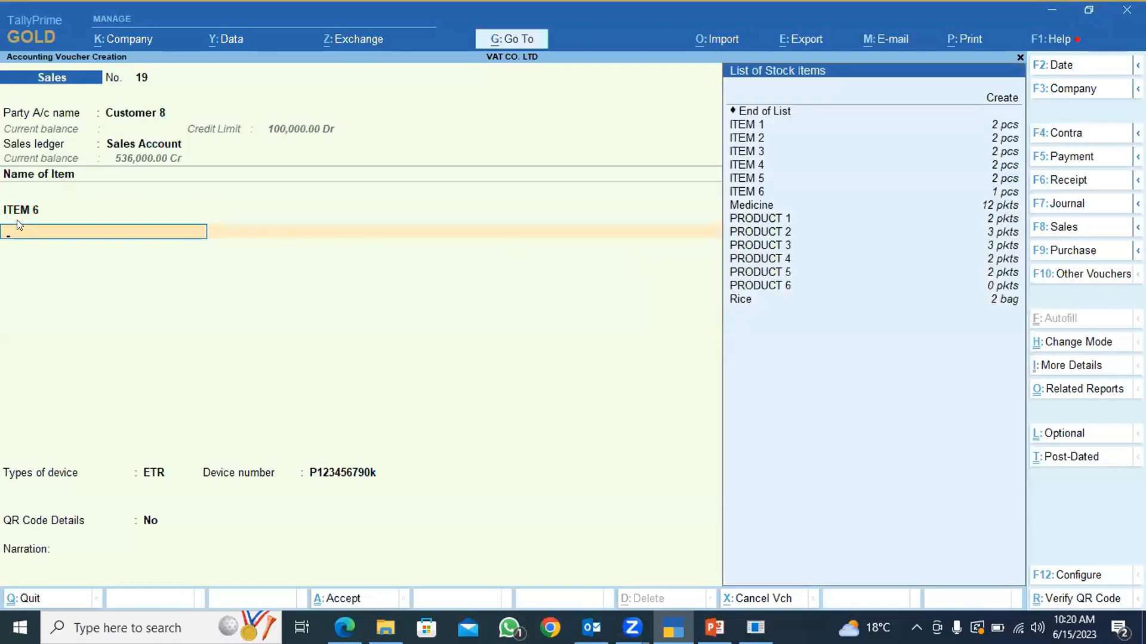
key(Down)
key(Down)
key(Down)
key(Down)
key(Down)
key(Down)
key(Down)
key(Down)
key(Down)
key(Down)
key(Down)
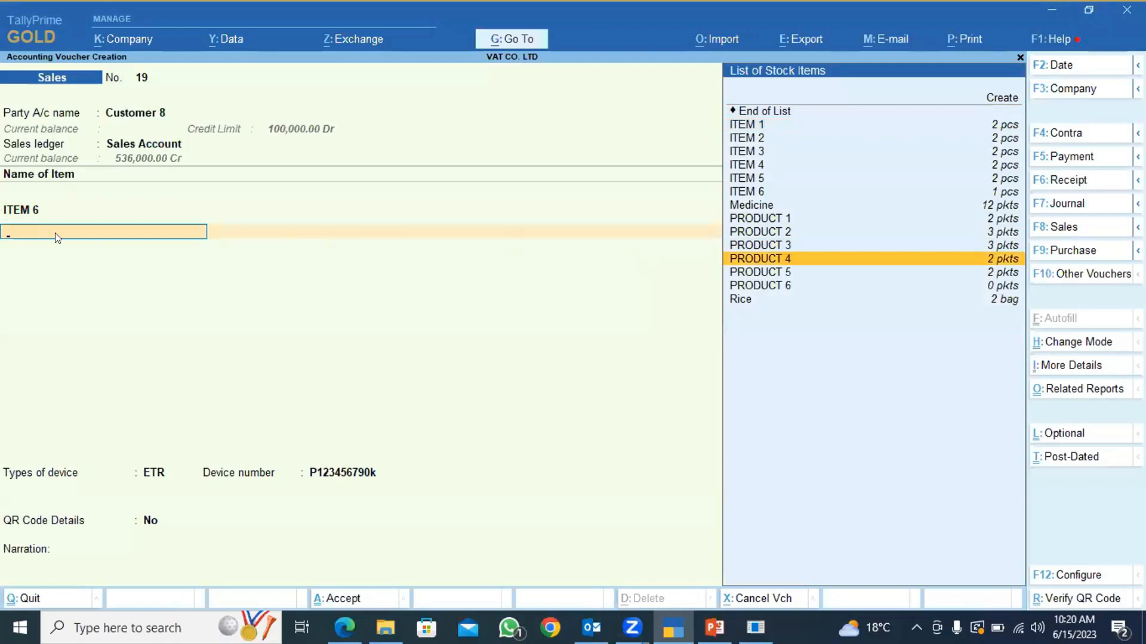
key(Return)
key(Return)
text(1)
key(Return)
key(Return)
key(Return)
key(Return)
key(Return)
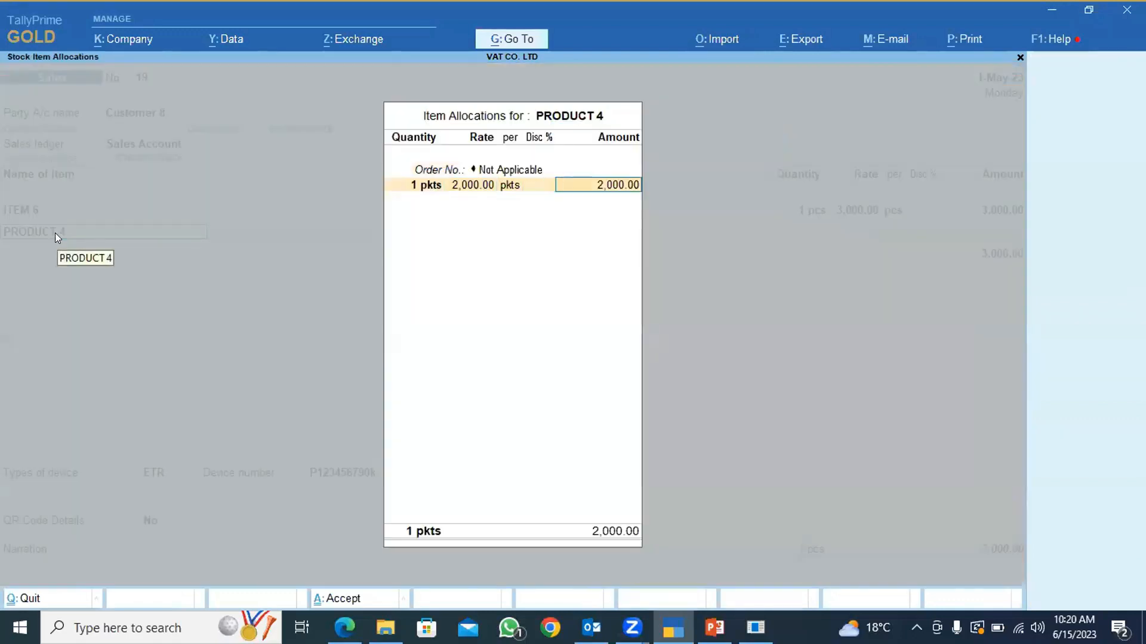
End the item list and apply the Vat@16% ledger to the voucher with its calculated amount.
key(Return)
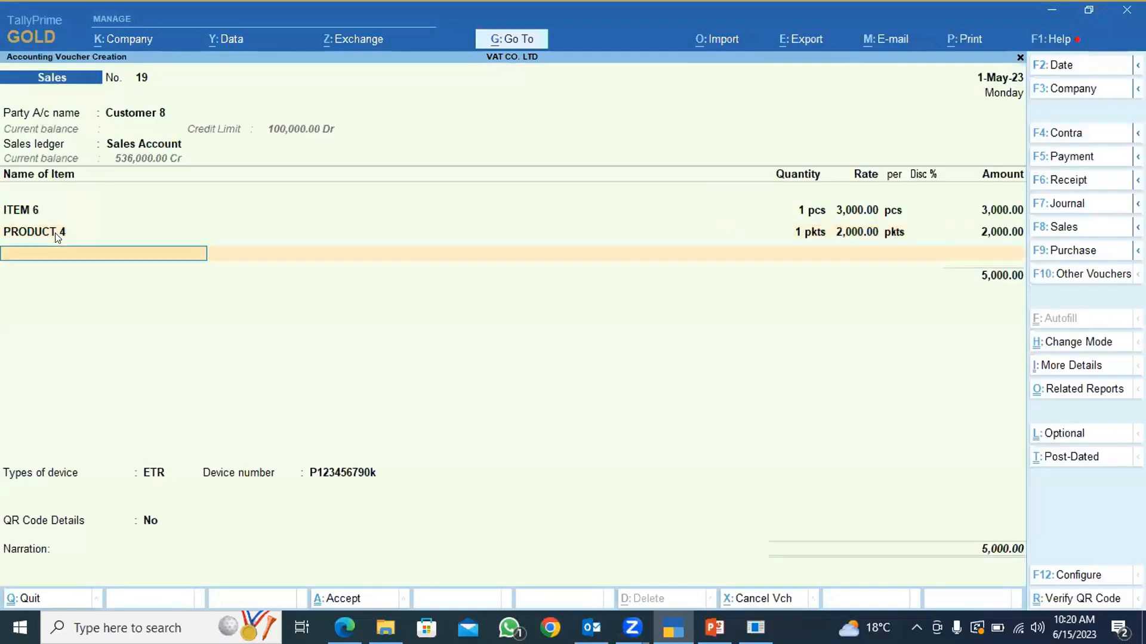
key(Return)
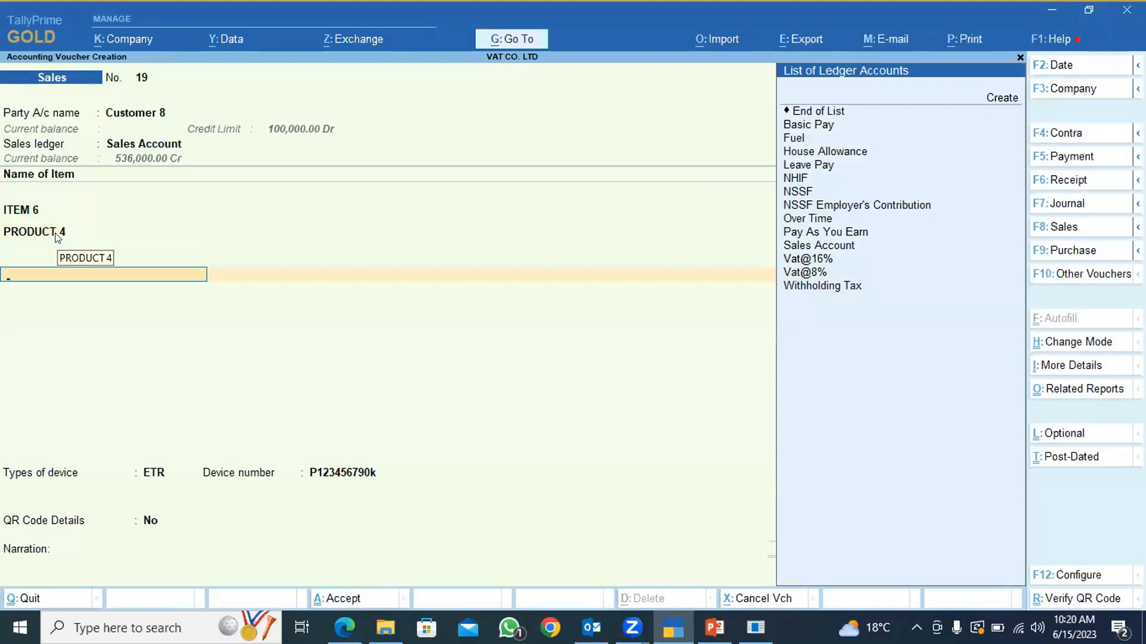
text(V)
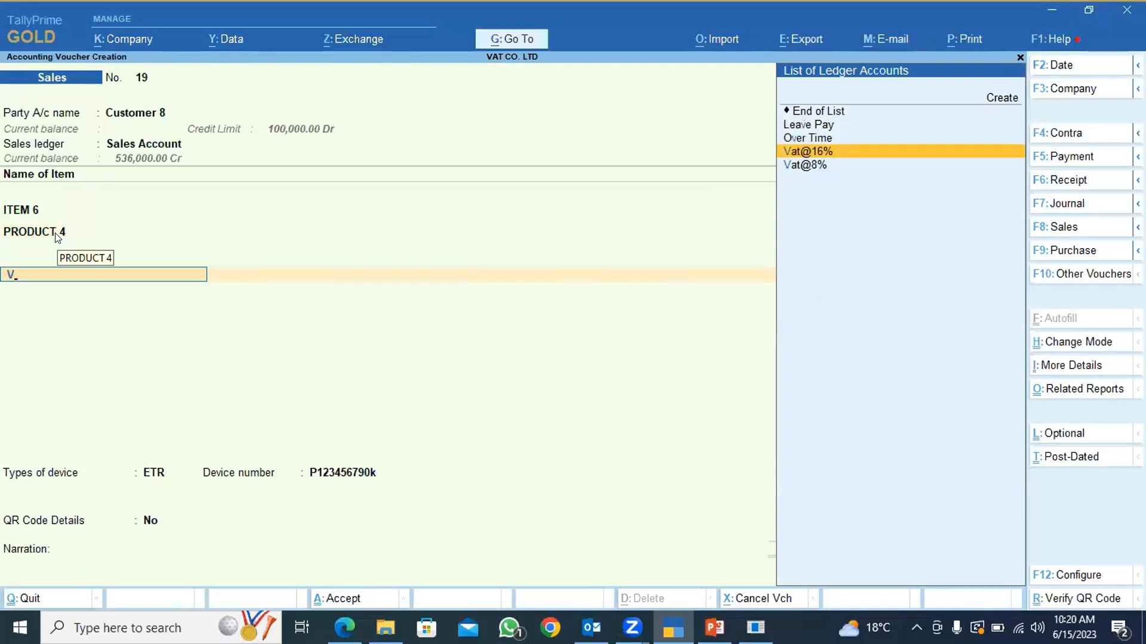
key(Return)
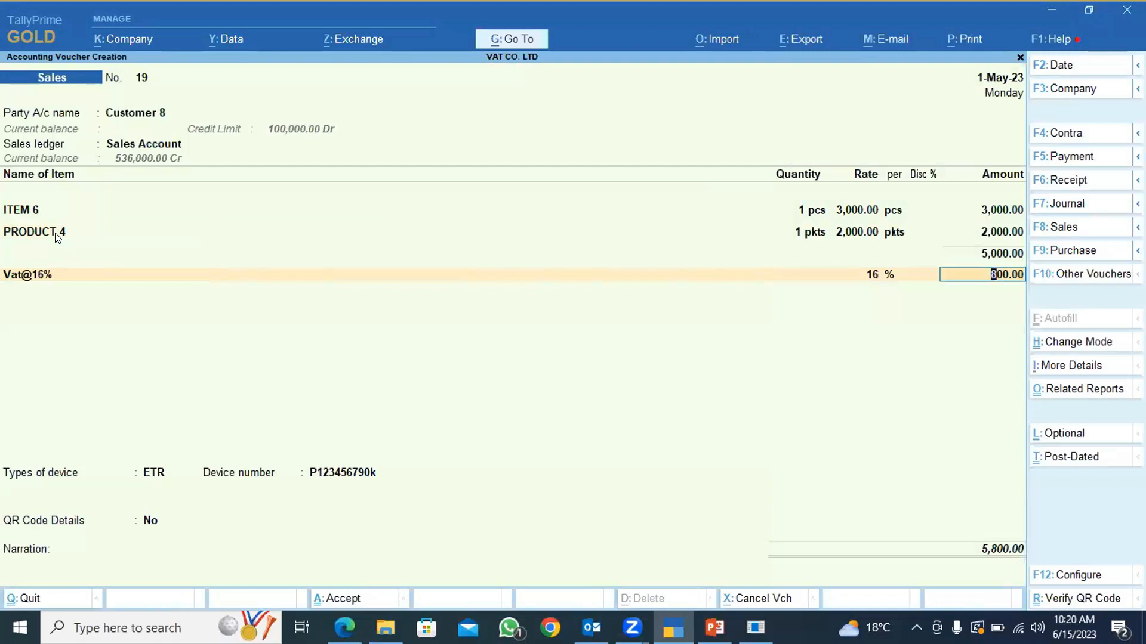
key(Return)
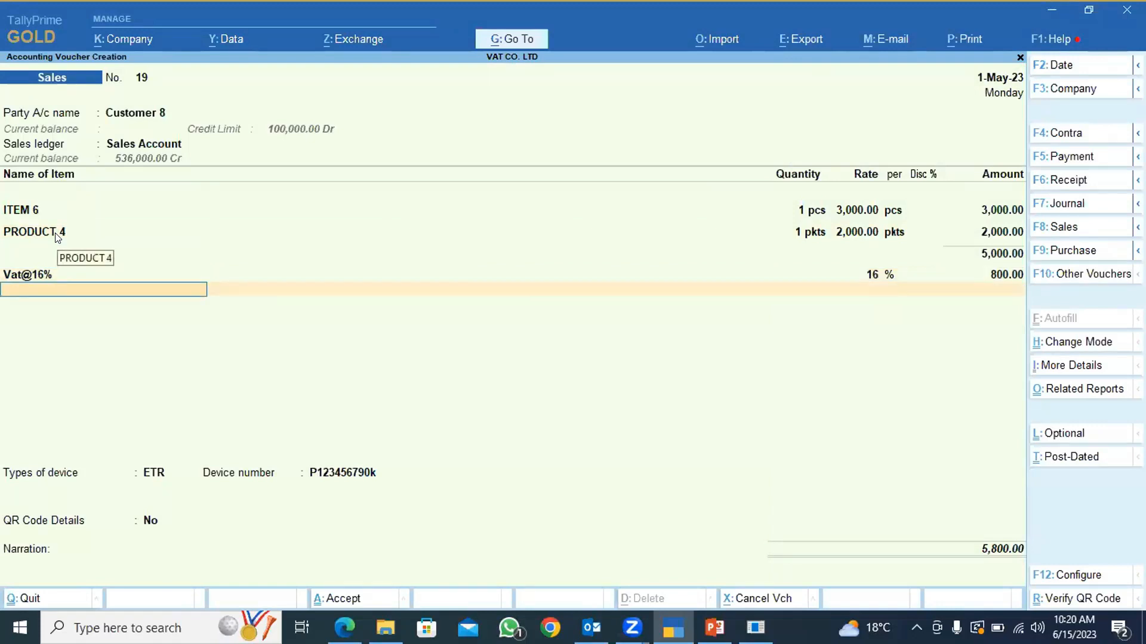
key(Return)
Leave the narration blank, accept the sales voucher, and dismiss the invoice signing message.
key(Return)
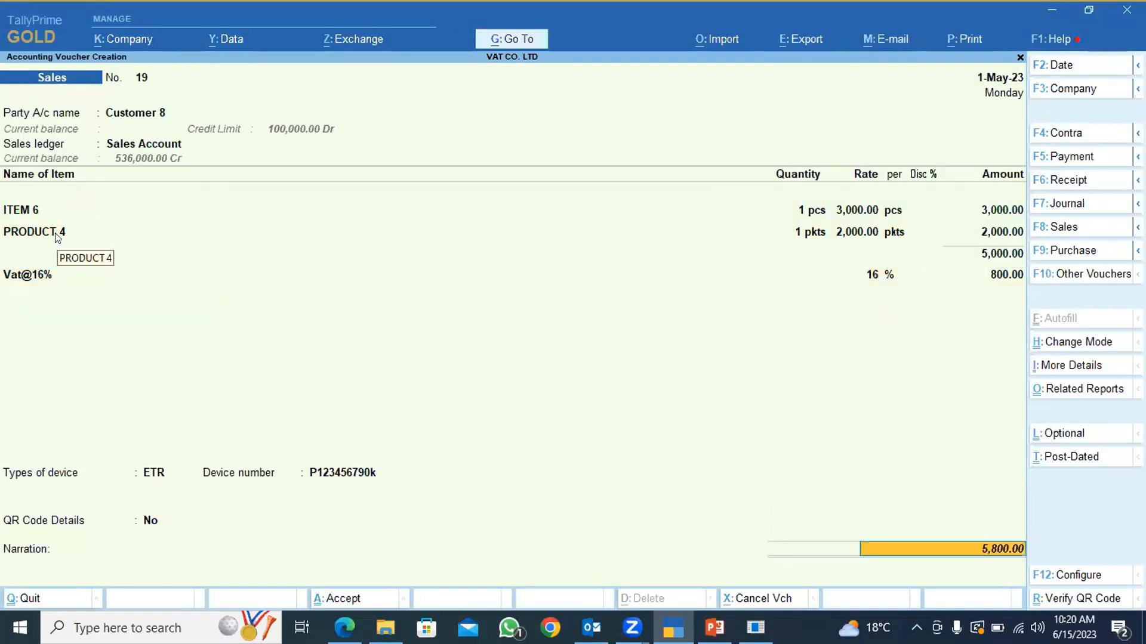
key(Return)
key(Return)
key(Return)
key(Return)
key(Return)
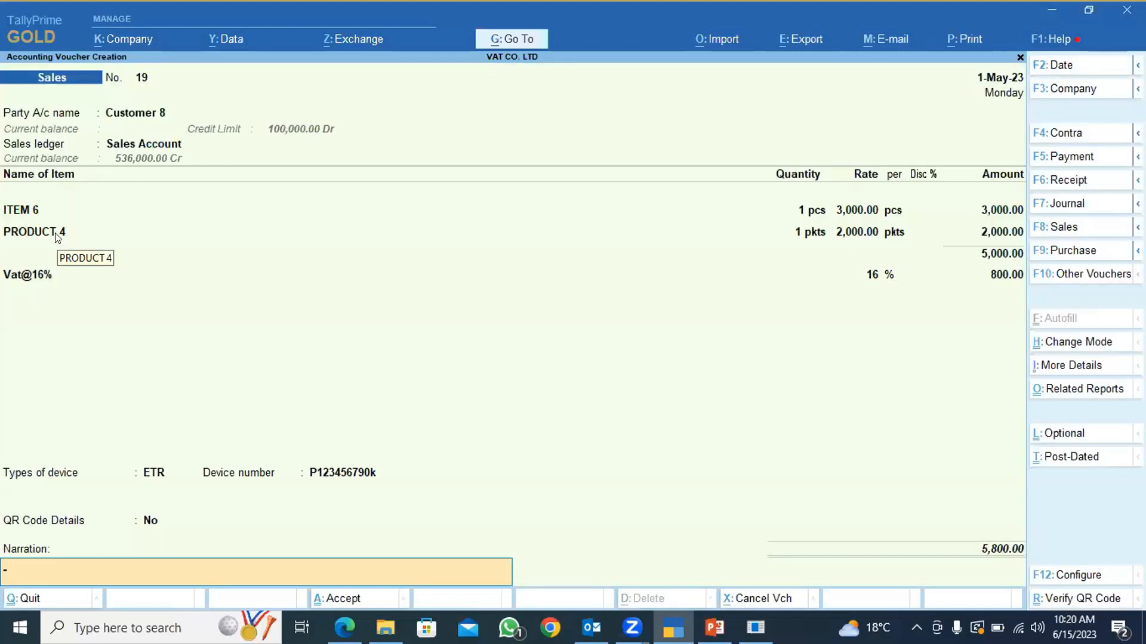
key(Return)
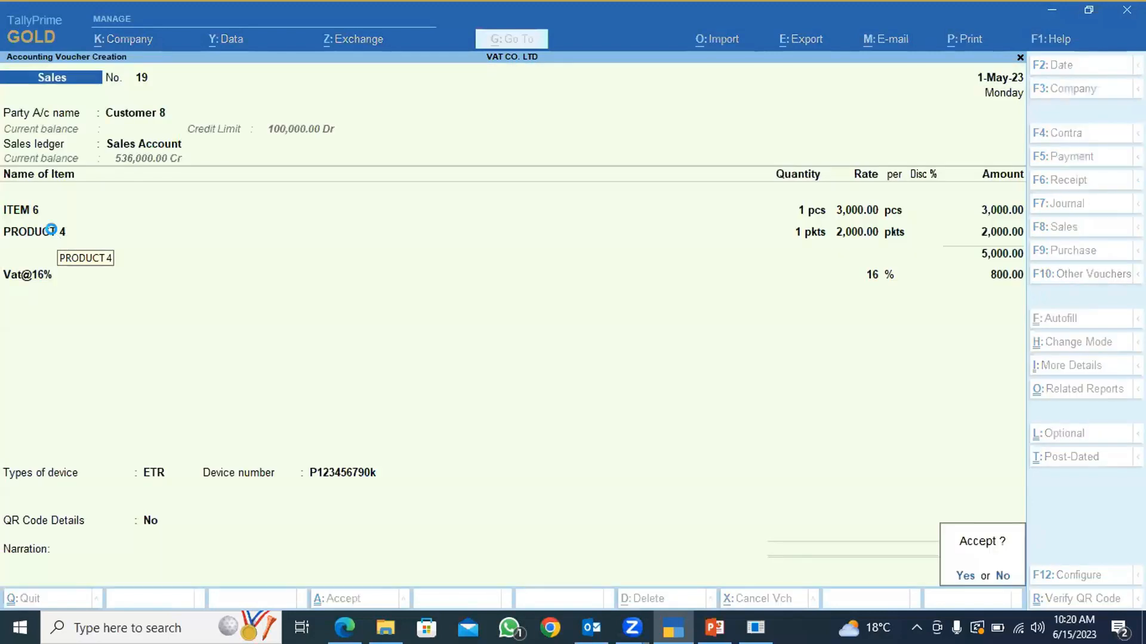
key(Return)
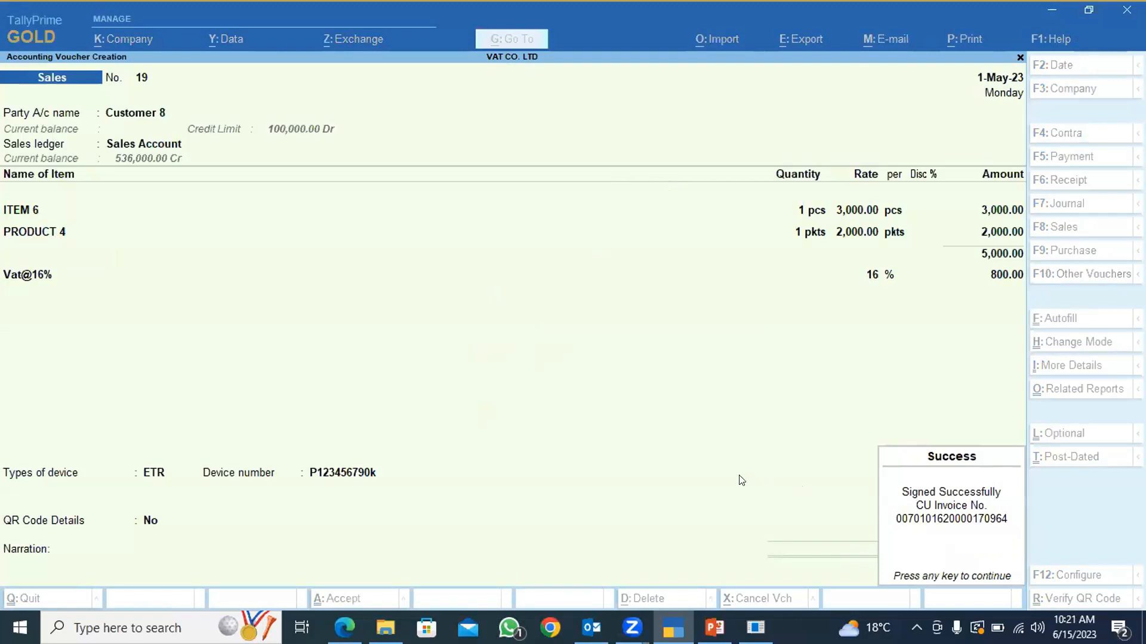
key(Return)
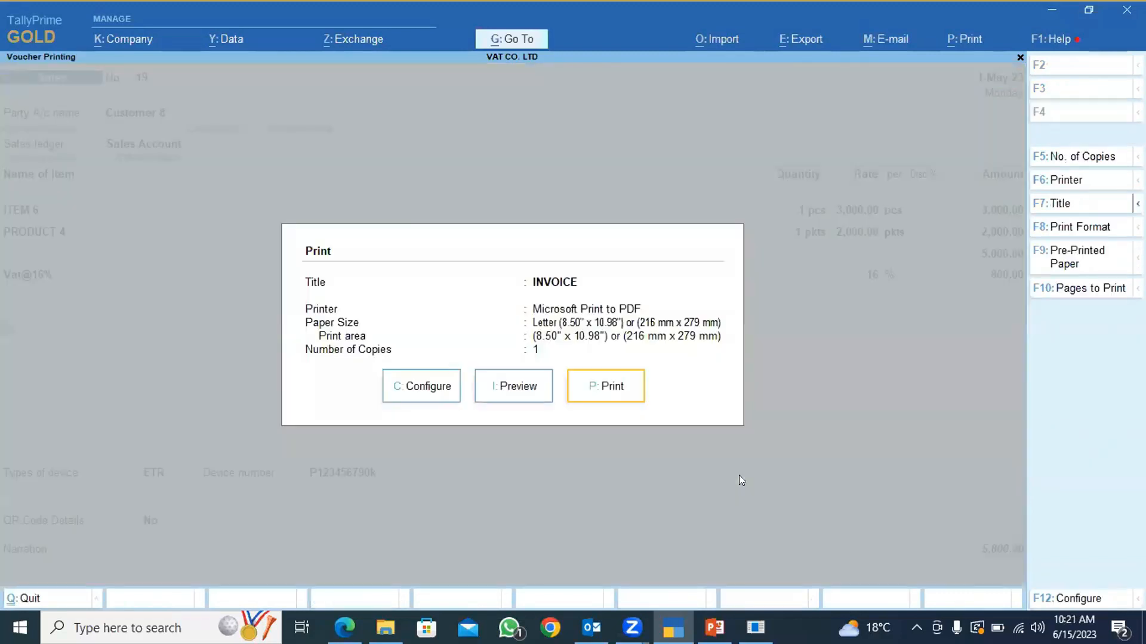
Preview the invoice, examine its VAT line, QR code and CU invoice details up close, and close it without printing.
key(i)
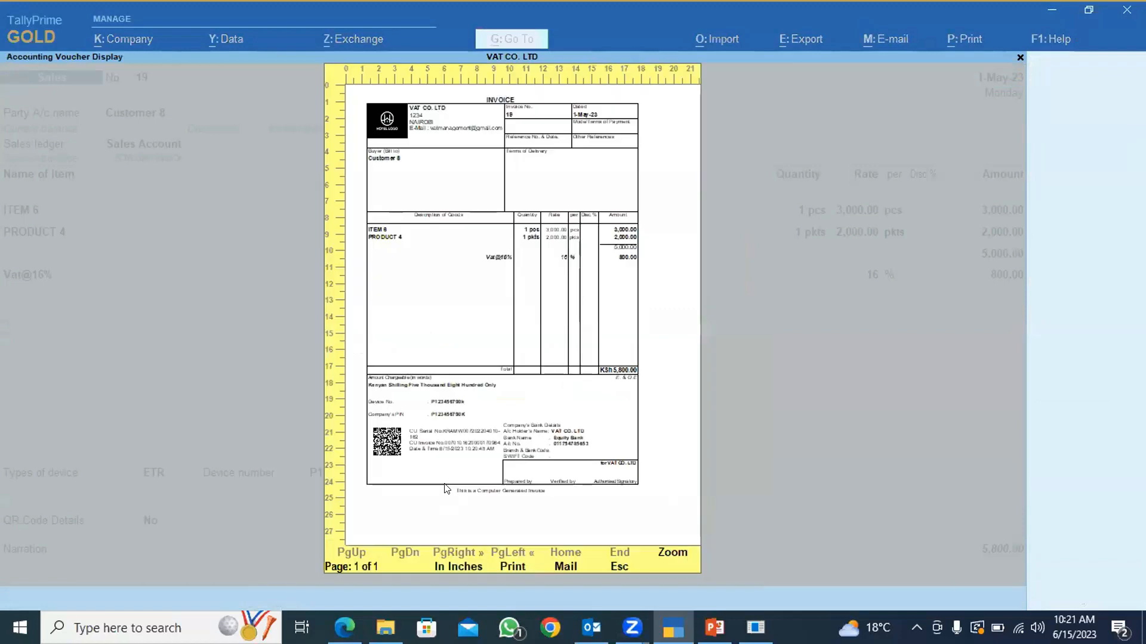
key(Return)
scroll(234, 439, down, 3)
scroll(235, 438, down, 5)
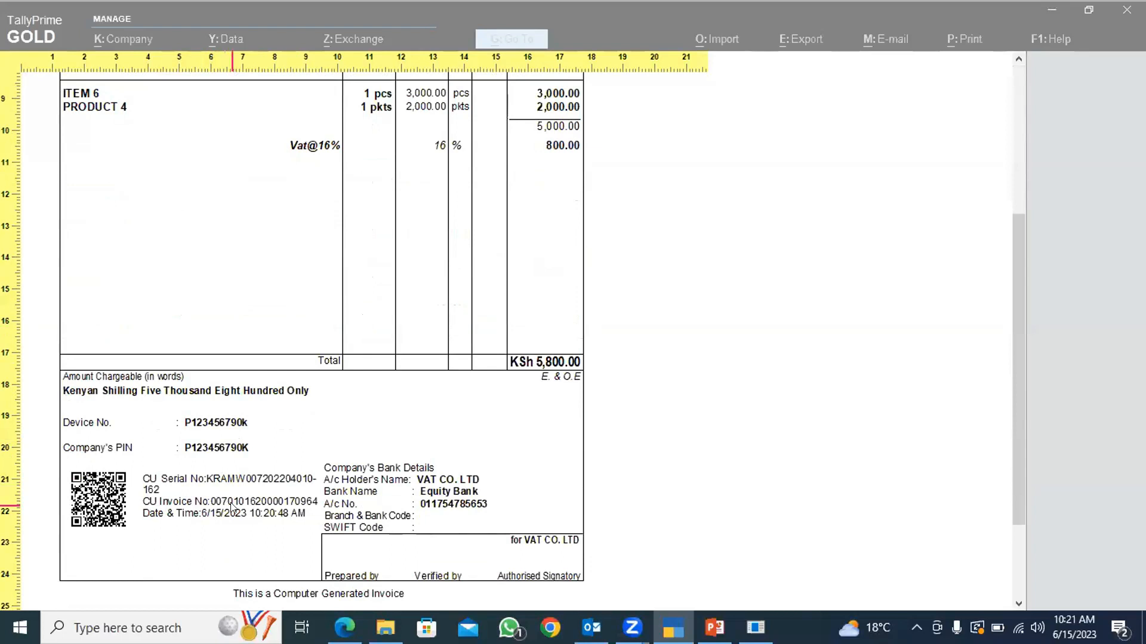
scroll(233, 508, down, 1)
scroll(233, 508, down, 2)
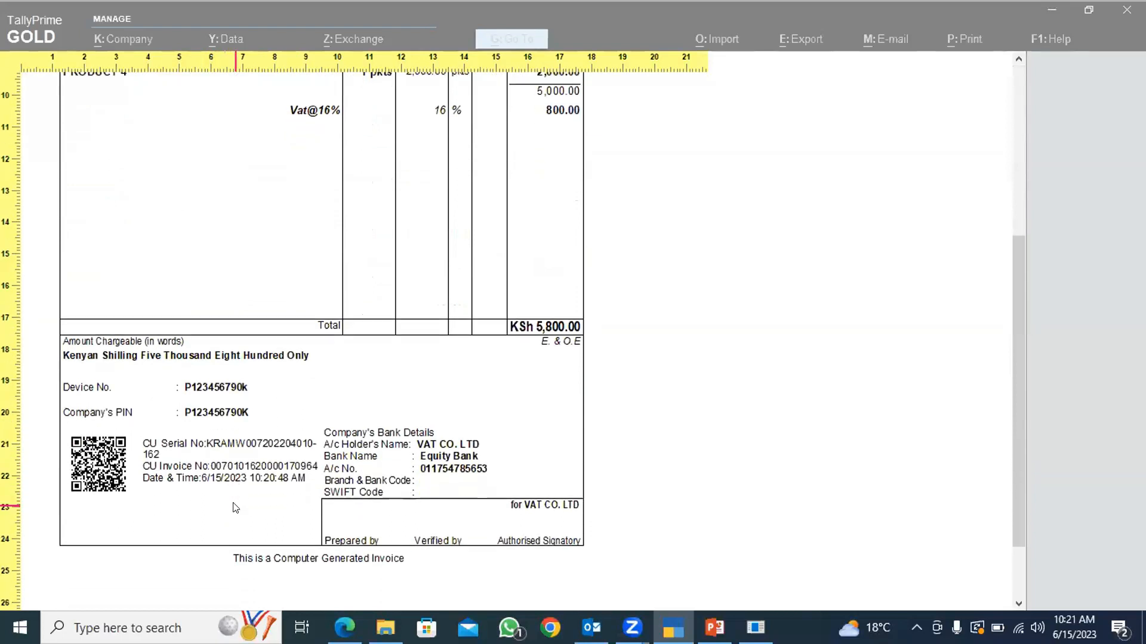
key(Escape)
key(Escape)
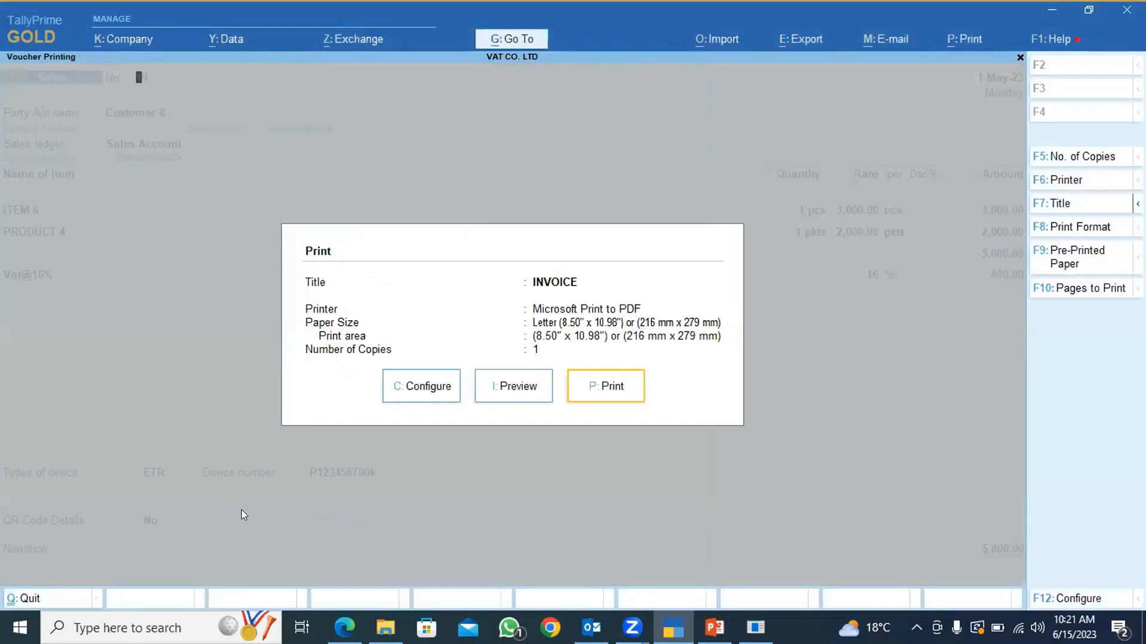
key(Escape)
Quit the new blank sales voucher and open the Sales QR Code Report from the TIMS QR Code reports.
key(BackSpace)
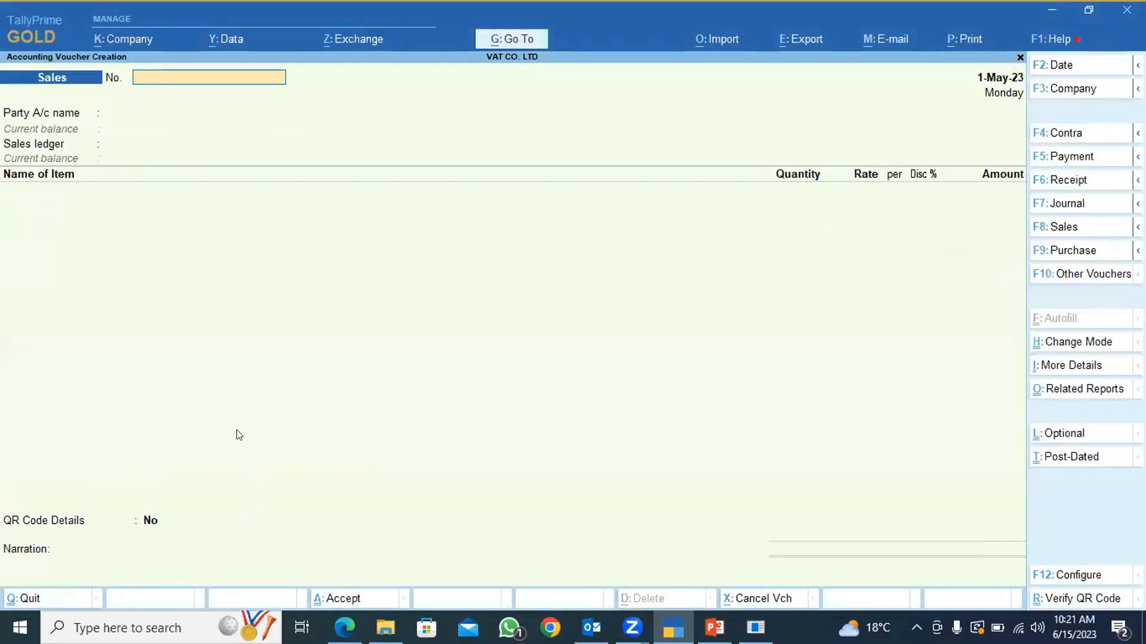
key(Escape)
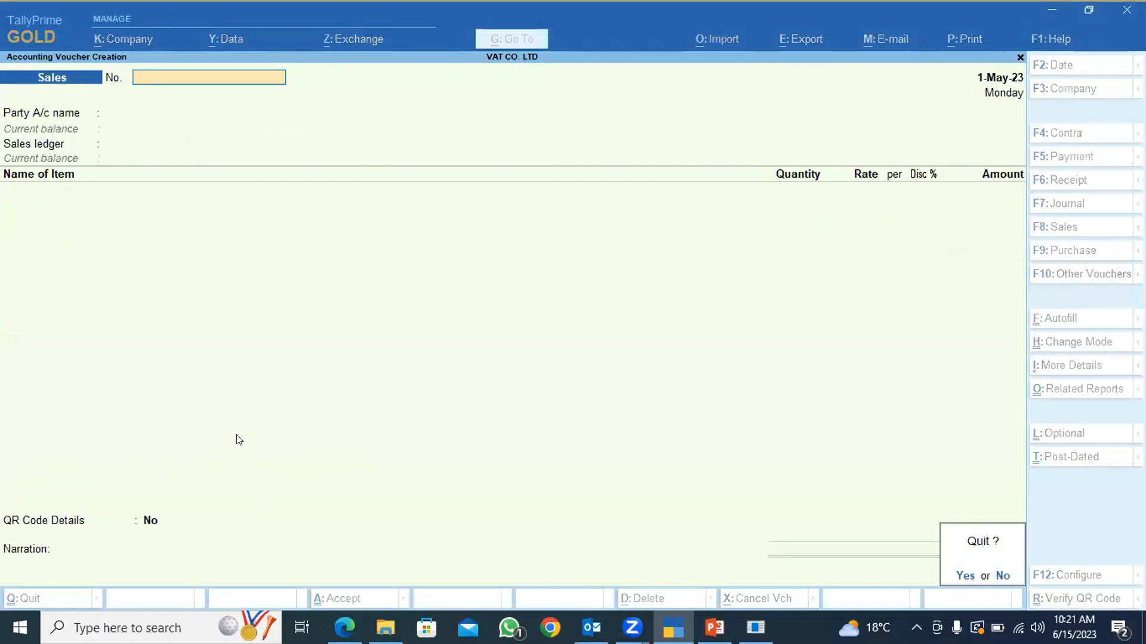
key(y)
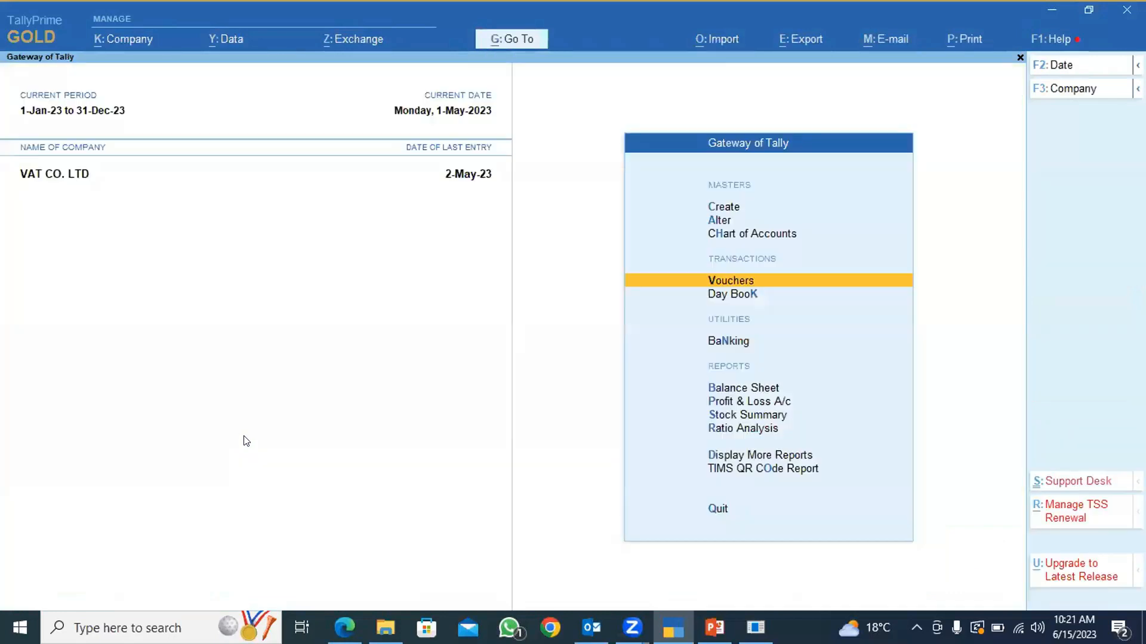
click(730, 468)
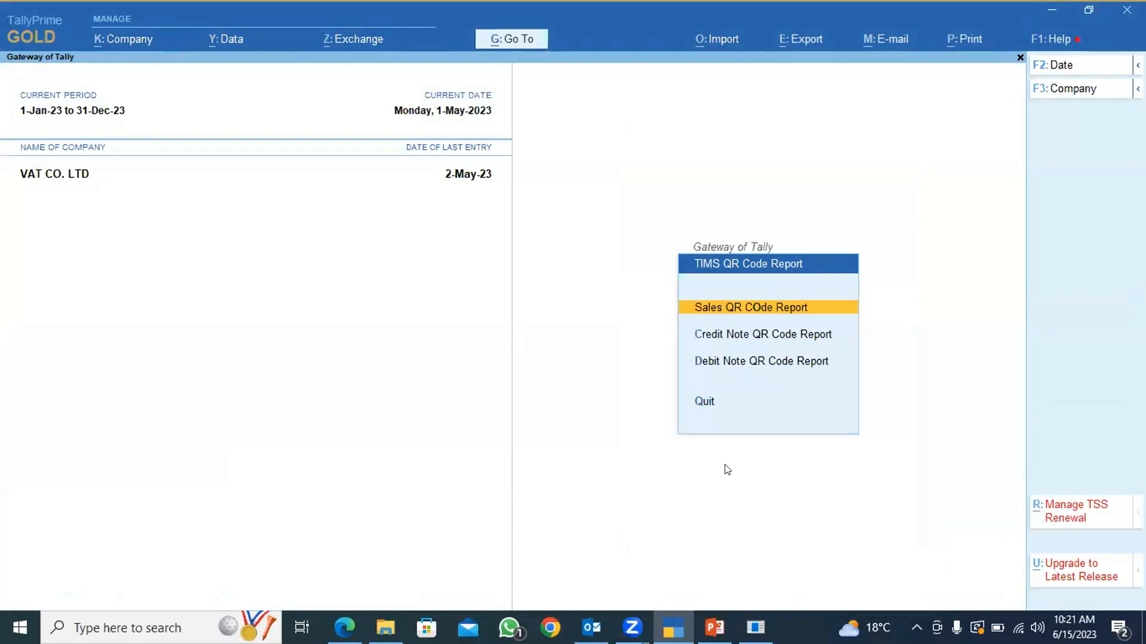
key(Return)
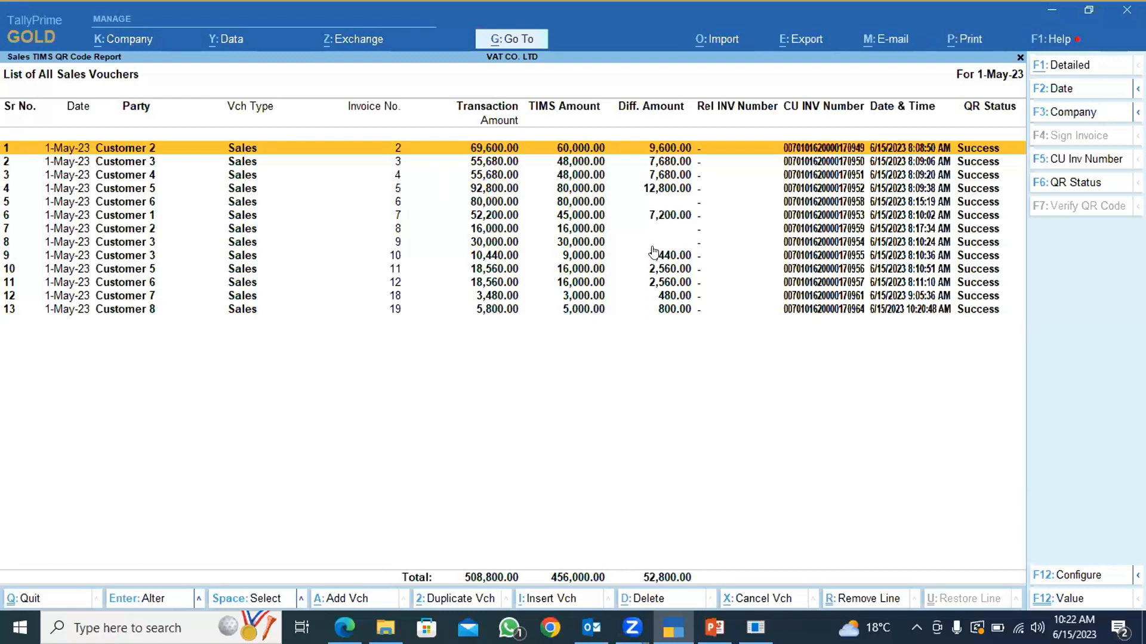
Open Customer 6's 80,000.00 sales voucher from the report, check the item sold, and close it without changes.
click(667, 205)
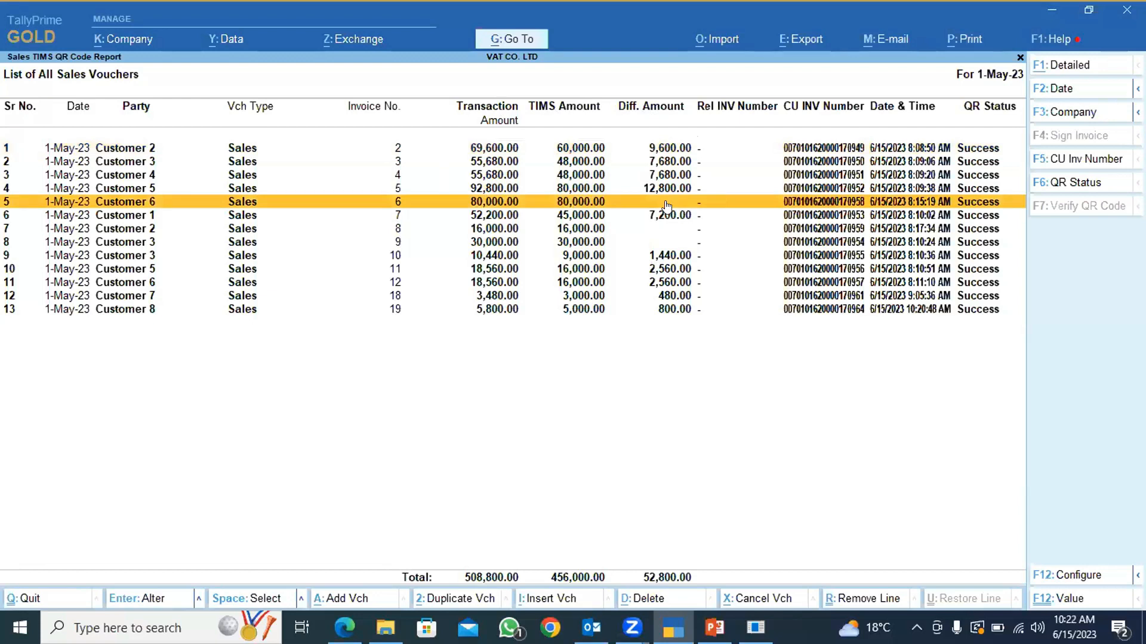
click(667, 206)
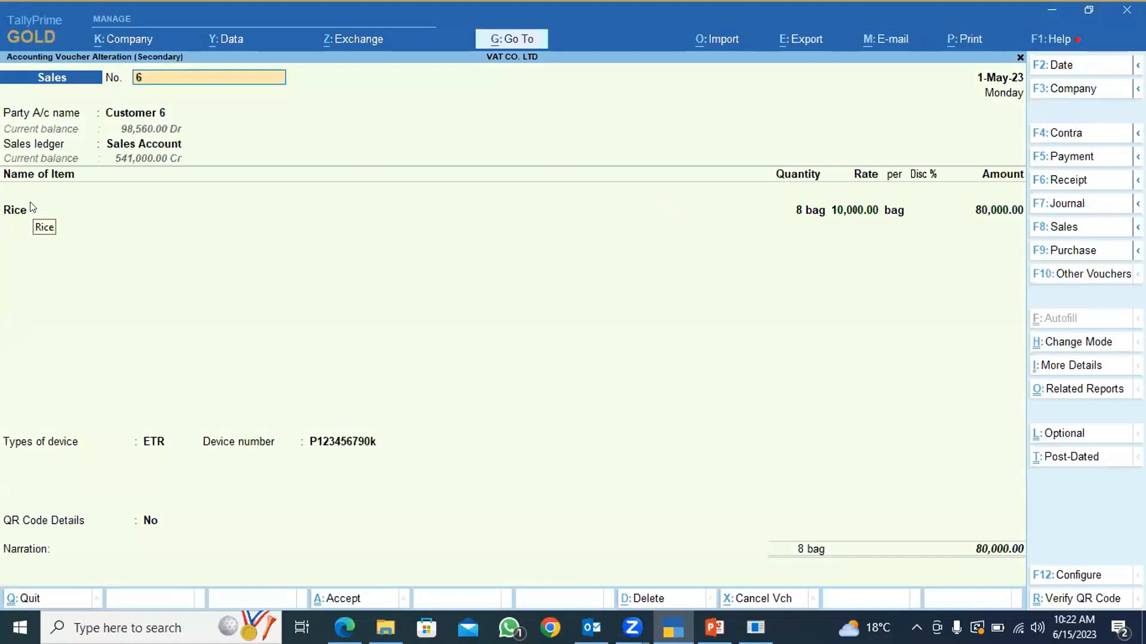
key(Escape)
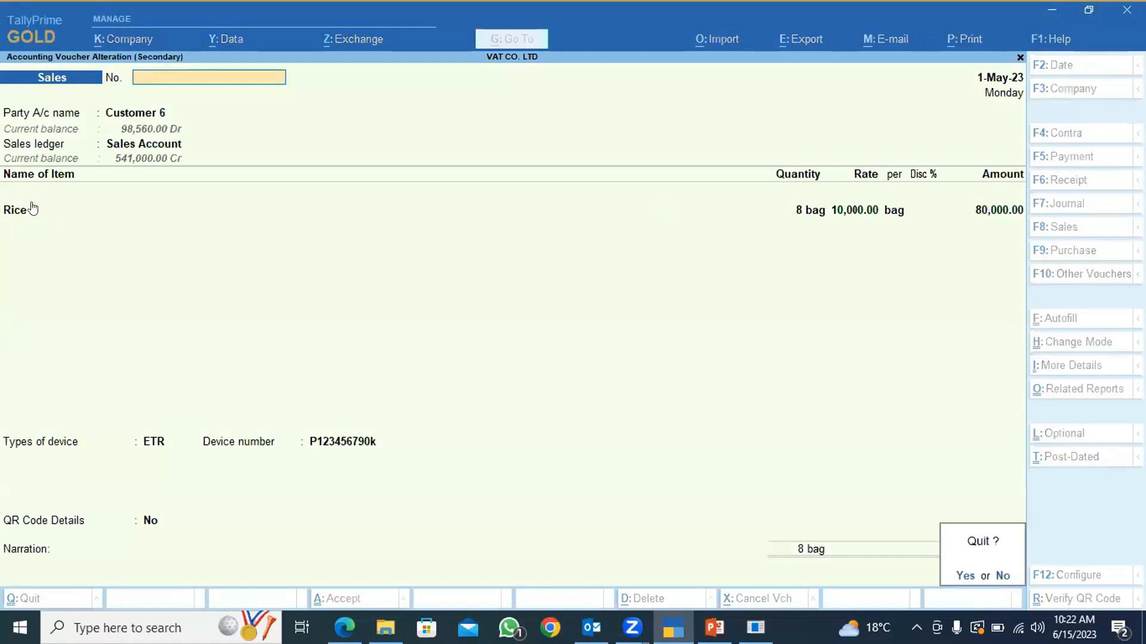
key(Return)
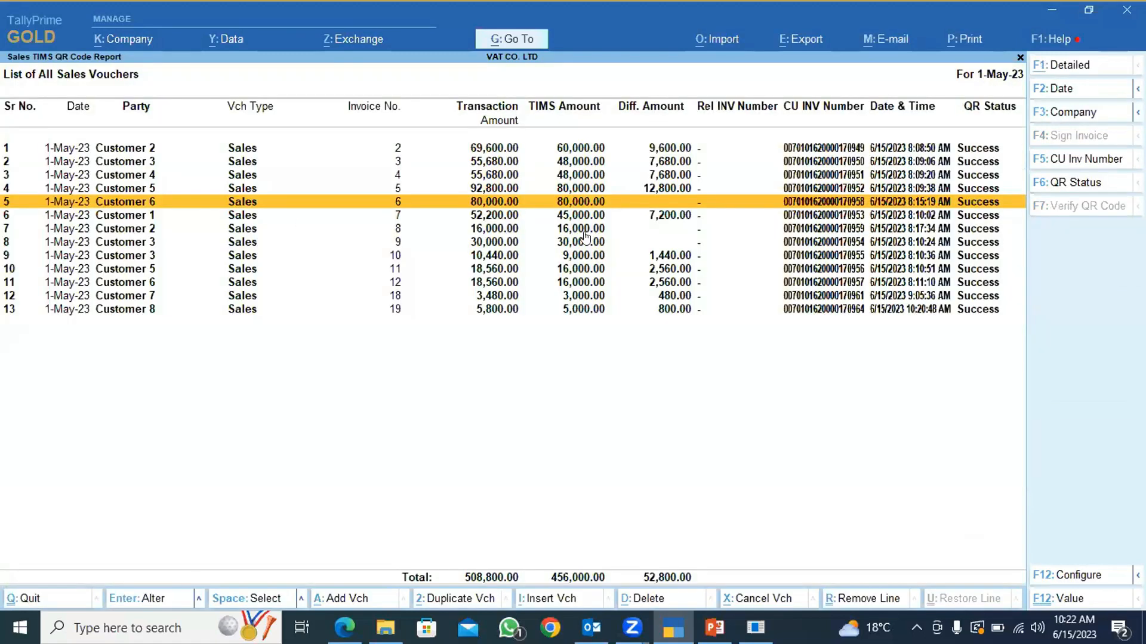
Check the item in Customer 2's 16,000.00 sales voucher, close it without changes, and return to the Gateway of Tally.
click(683, 229)
click(685, 225)
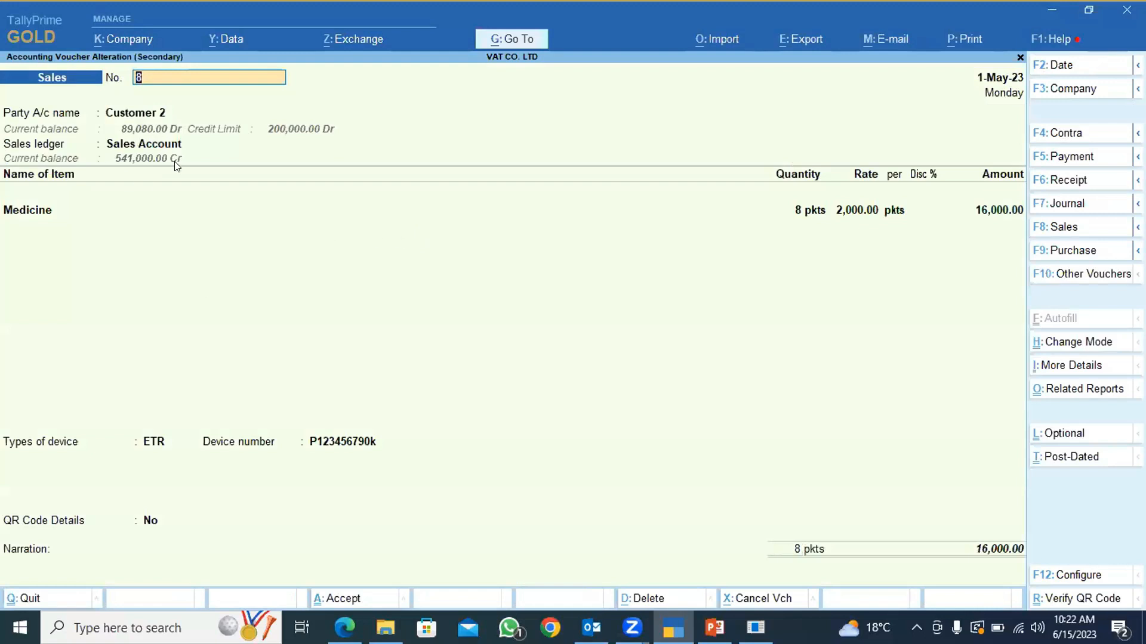
key(Escape)
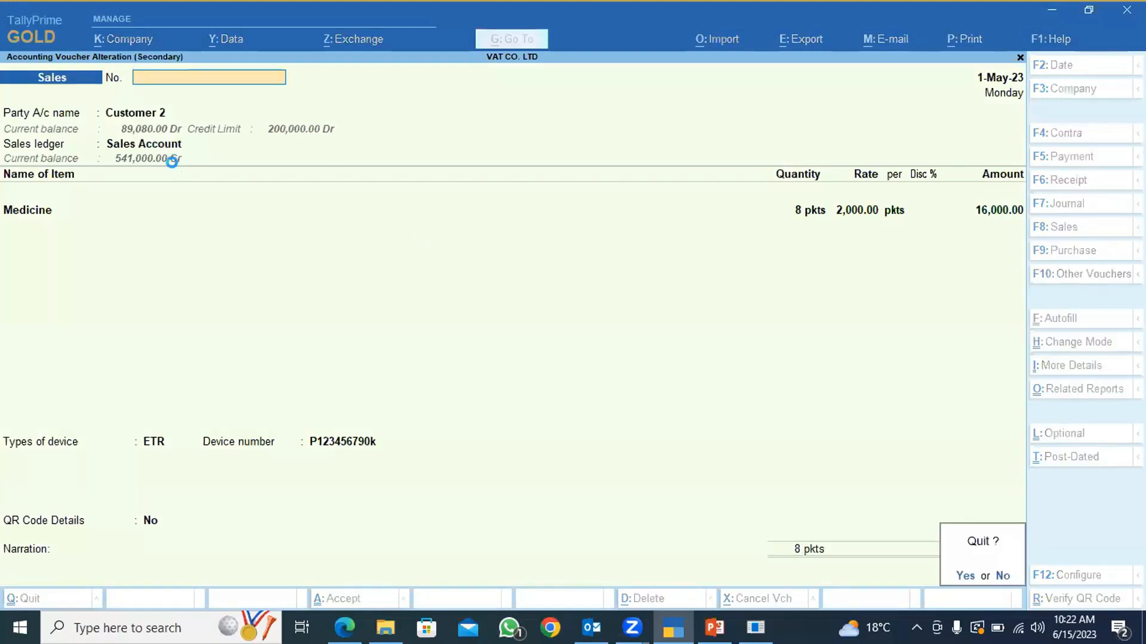
key(y)
key(Up)
key(Down)
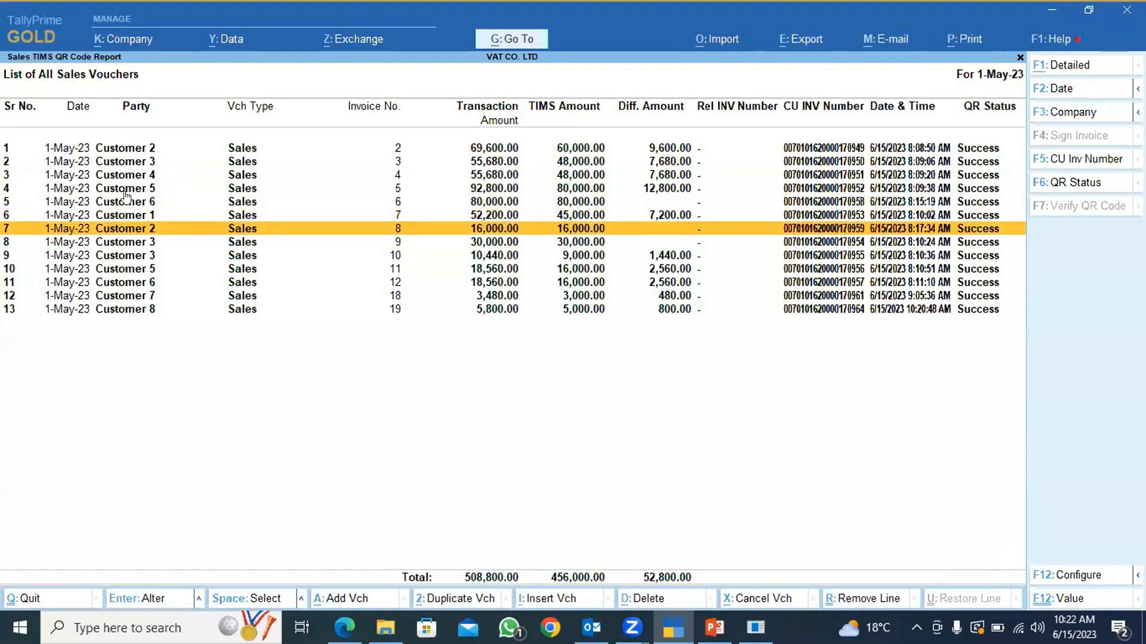
key(Escape)
key(Escape)
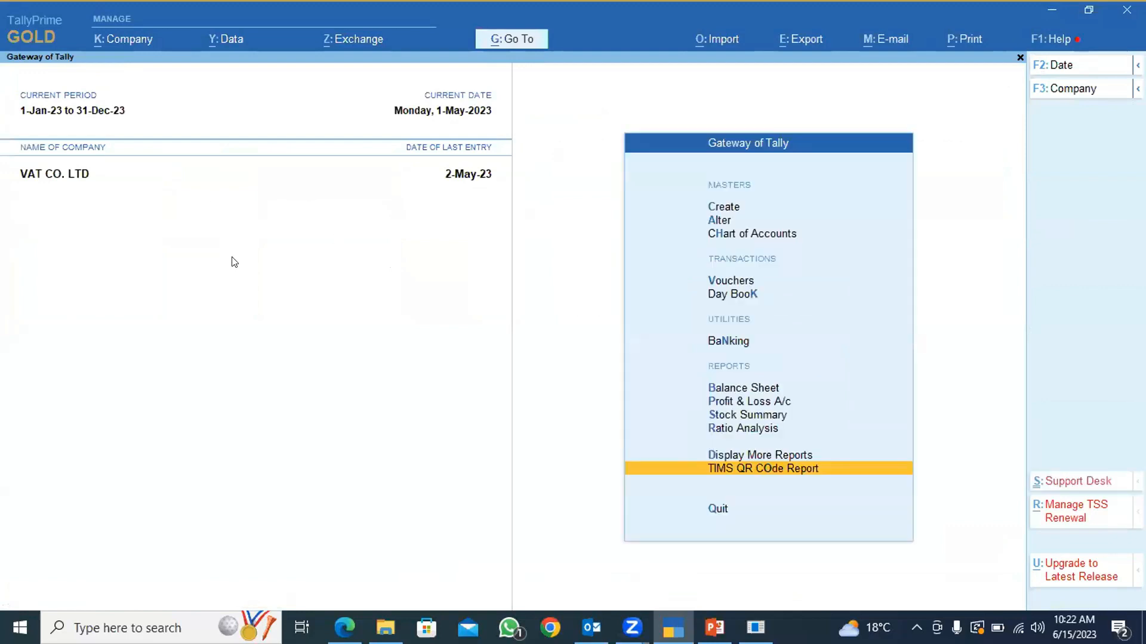
Stay in the Gateway of Tally without quitting and open the additional reports list.
key(Escape)
key(n)
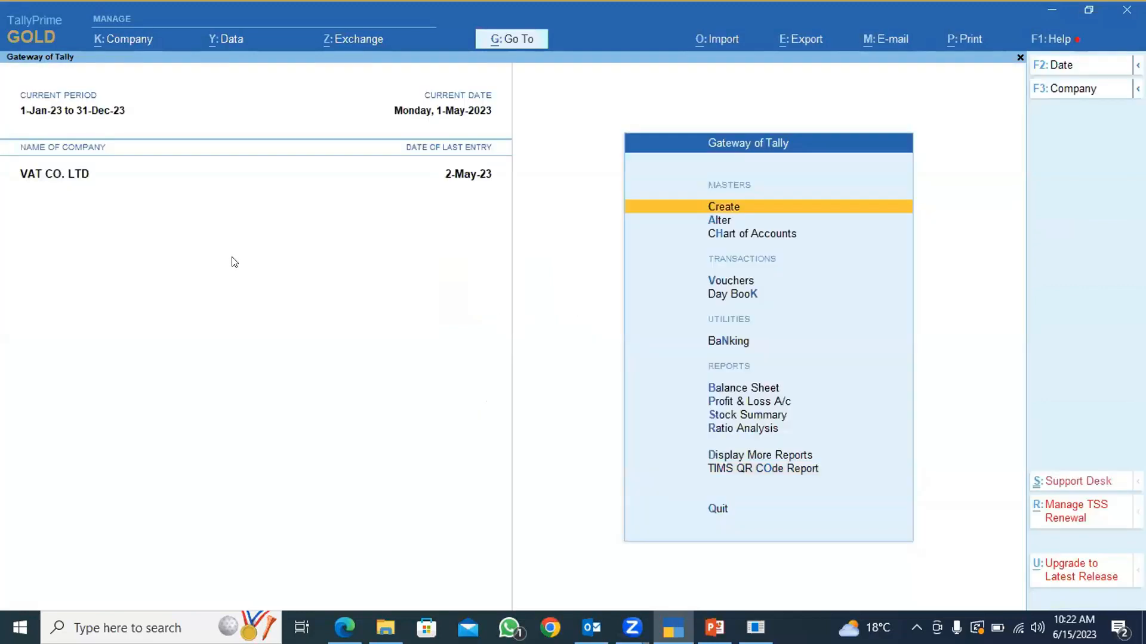
key(Down)
key(Down)
key(Down)
key(Down)
key(Down)
key(Down)
key(Down)
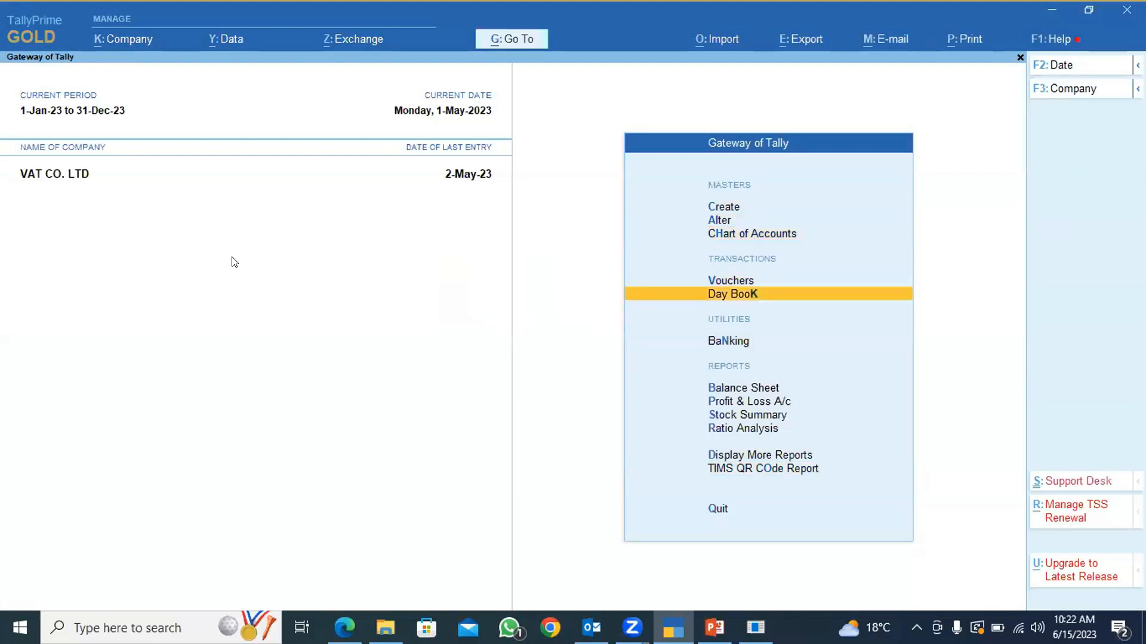
key(Down)
key(Down)
key(Down)
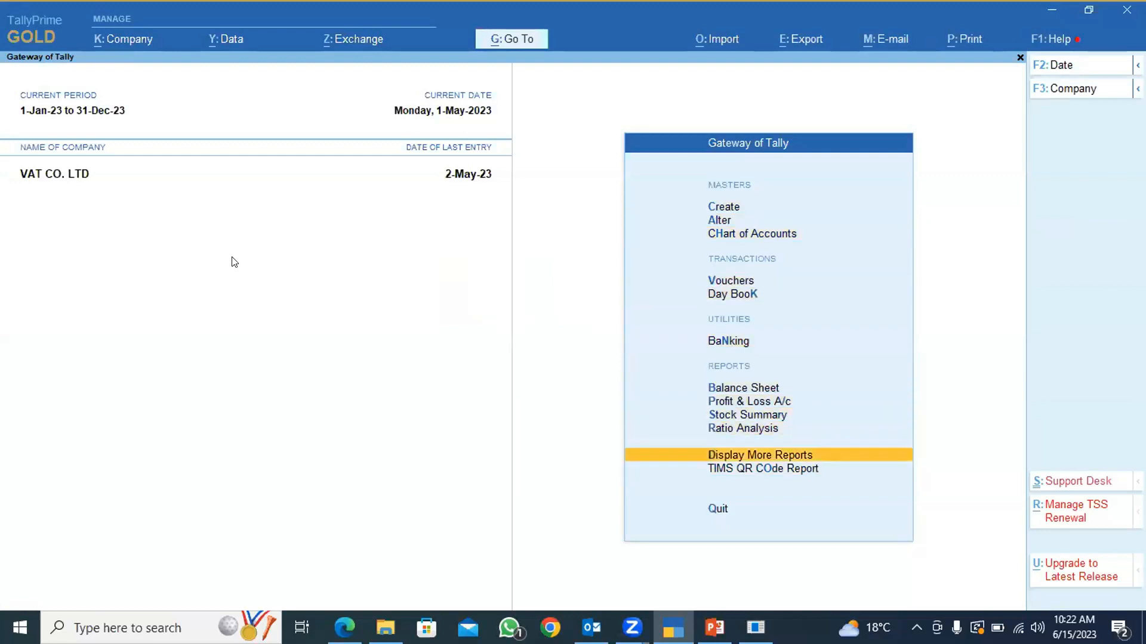
key(Return)
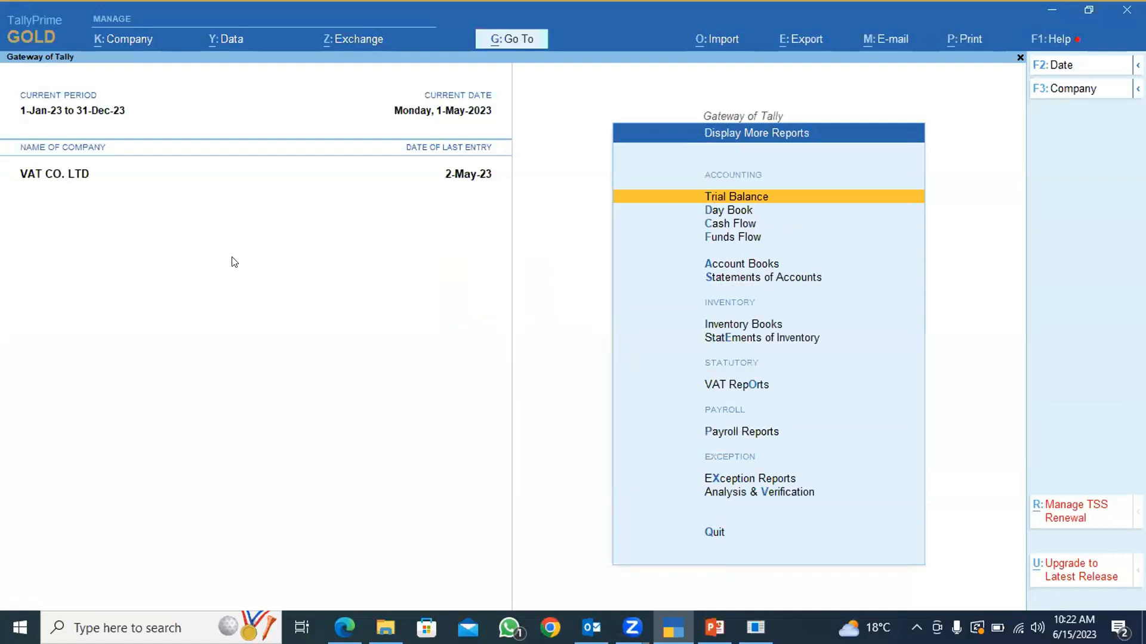
Open the VAT Form-3 return from the statutory VAT reports.
key(Down)
key(Down)
key(Down)
key(Down)
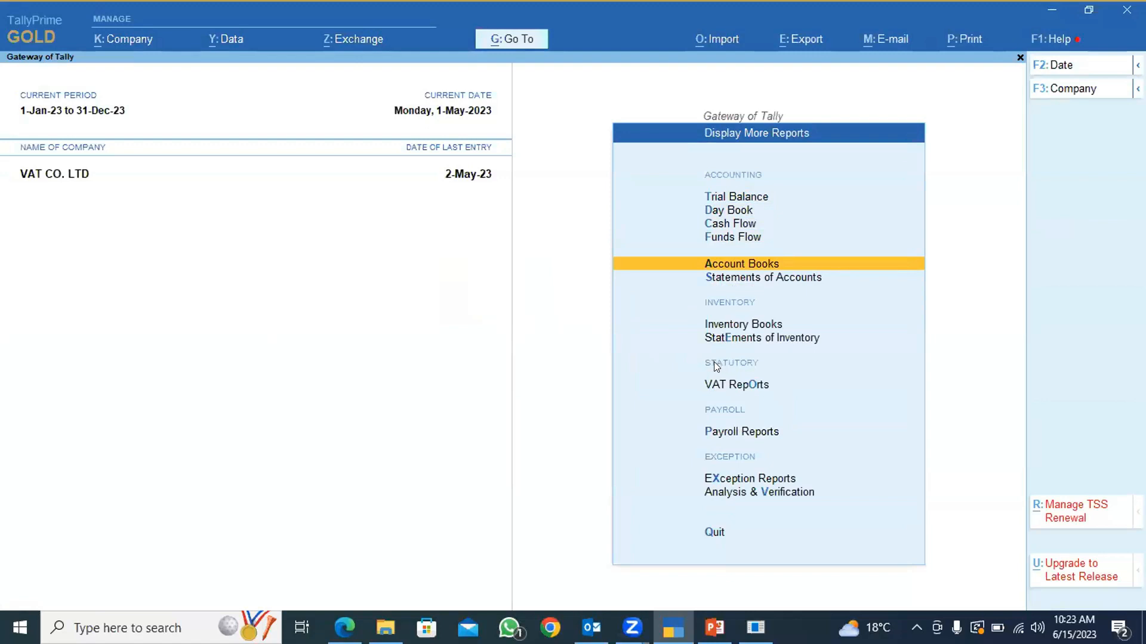
key(Down)
key(Down)
key(Down)
key(Down)
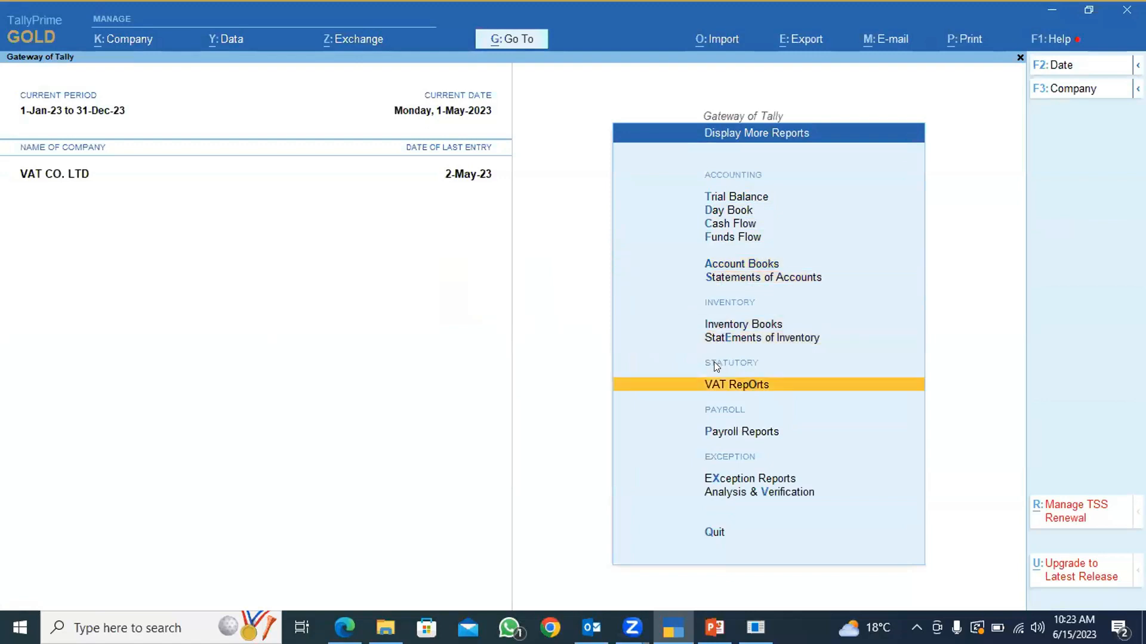
key(Return)
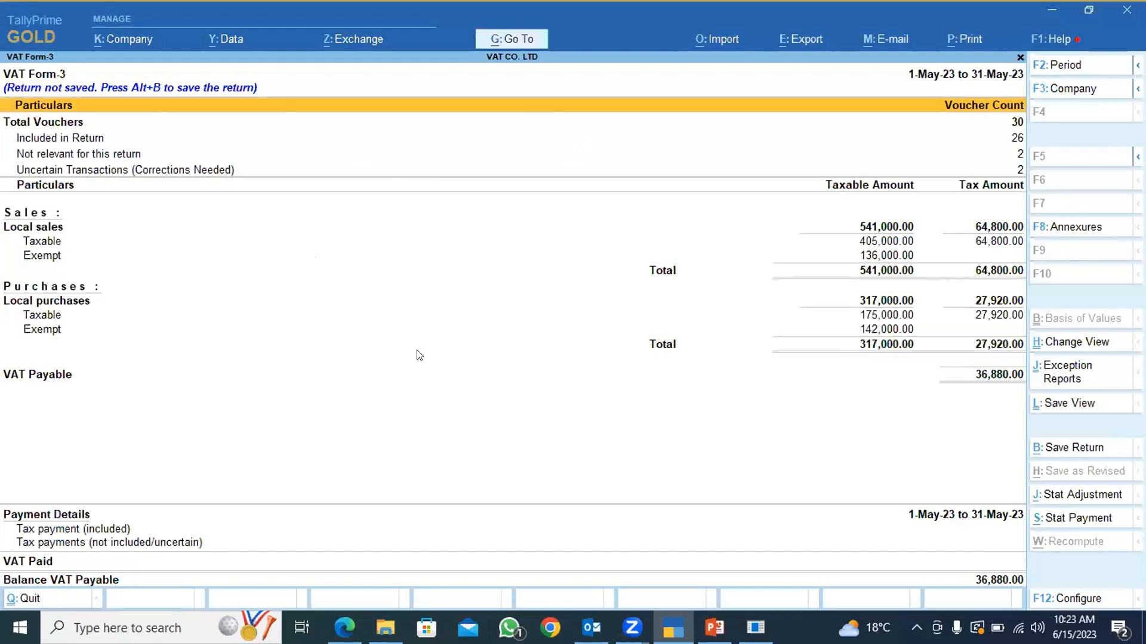
Configure the VAT Form-3 report to use the Detailed format, leaving the break-up of nett values off.
key(Down)
key(Up)
click(1074, 600)
key(Return)
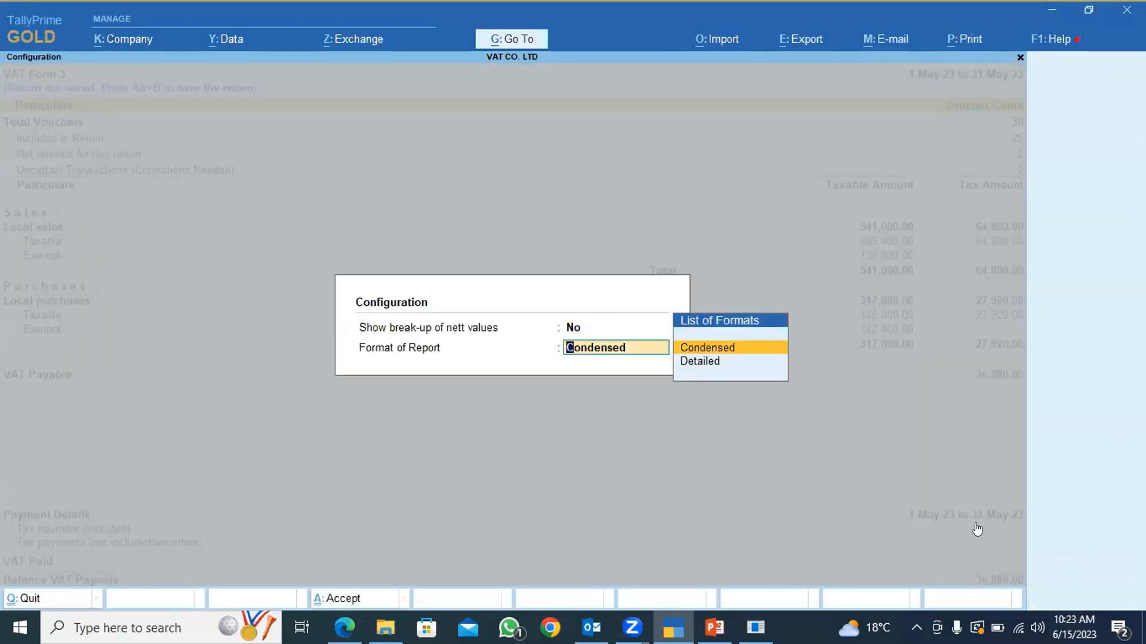
key(Return)
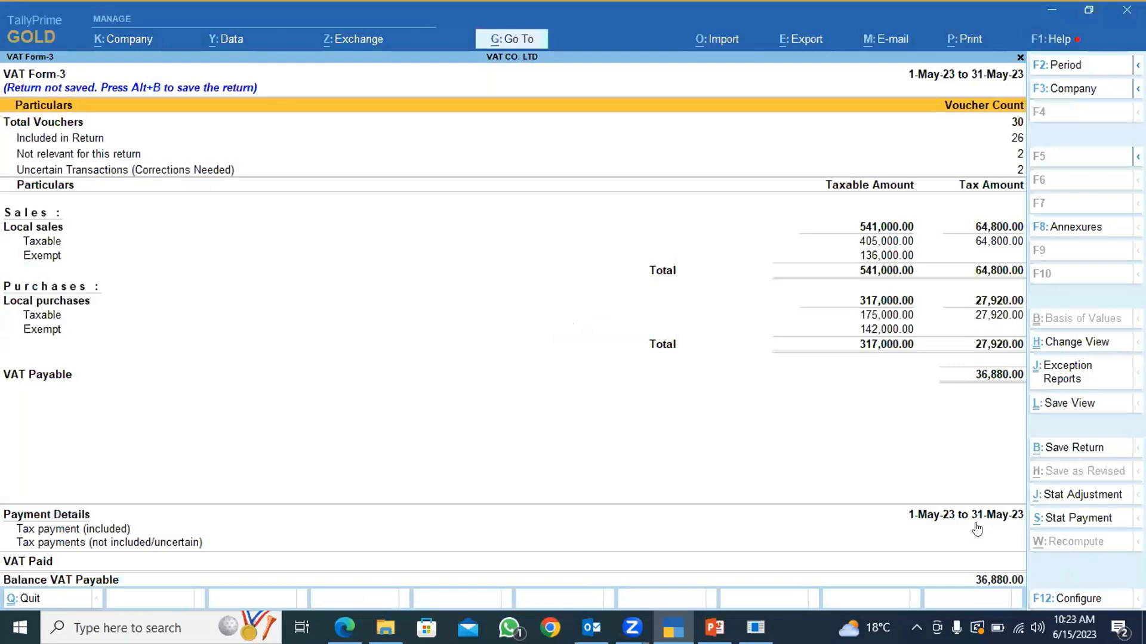
key(F12)
key(Return)
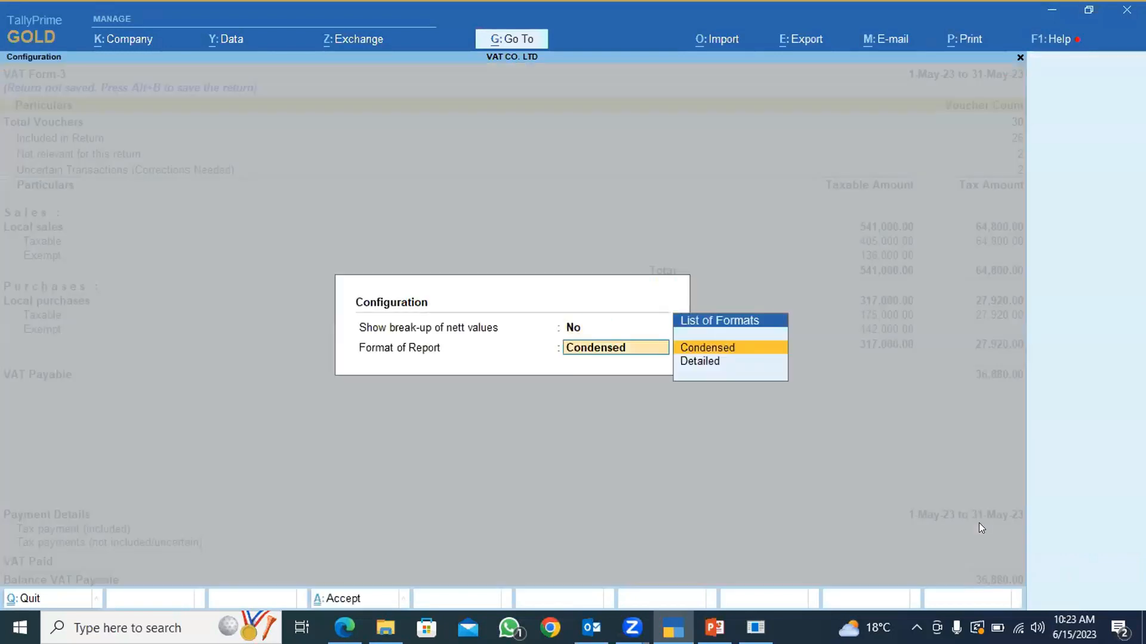
key(Down)
key(Return)
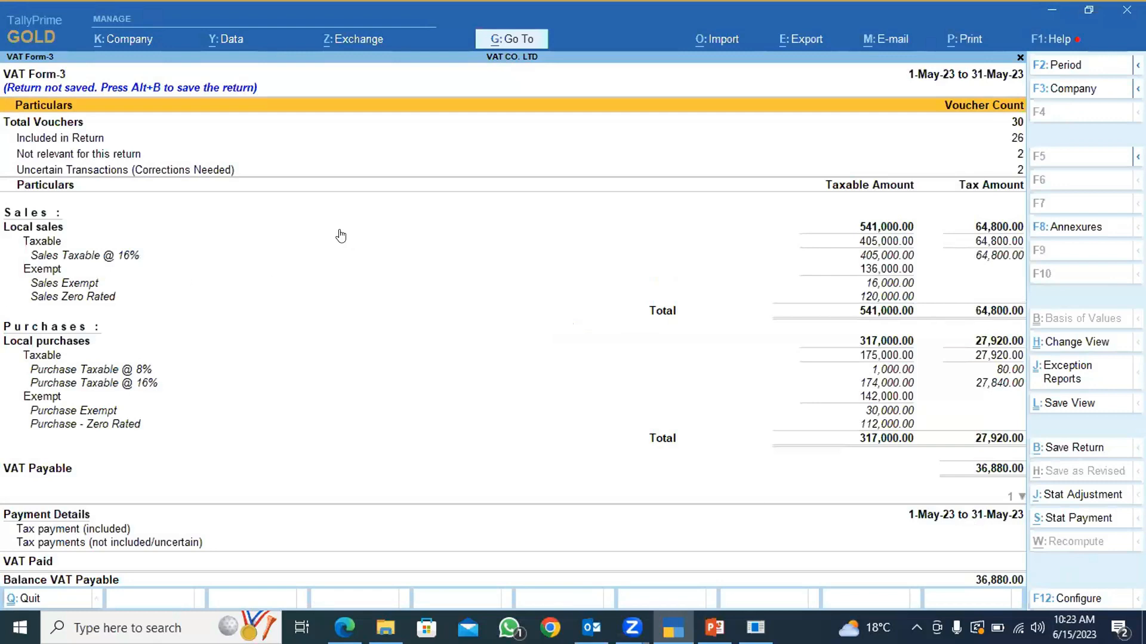
Examine the local sales and local purchases lines of VAT Form-3, including the taxable, exempt and zero-rated break-up.
click(23, 228)
click(22, 228)
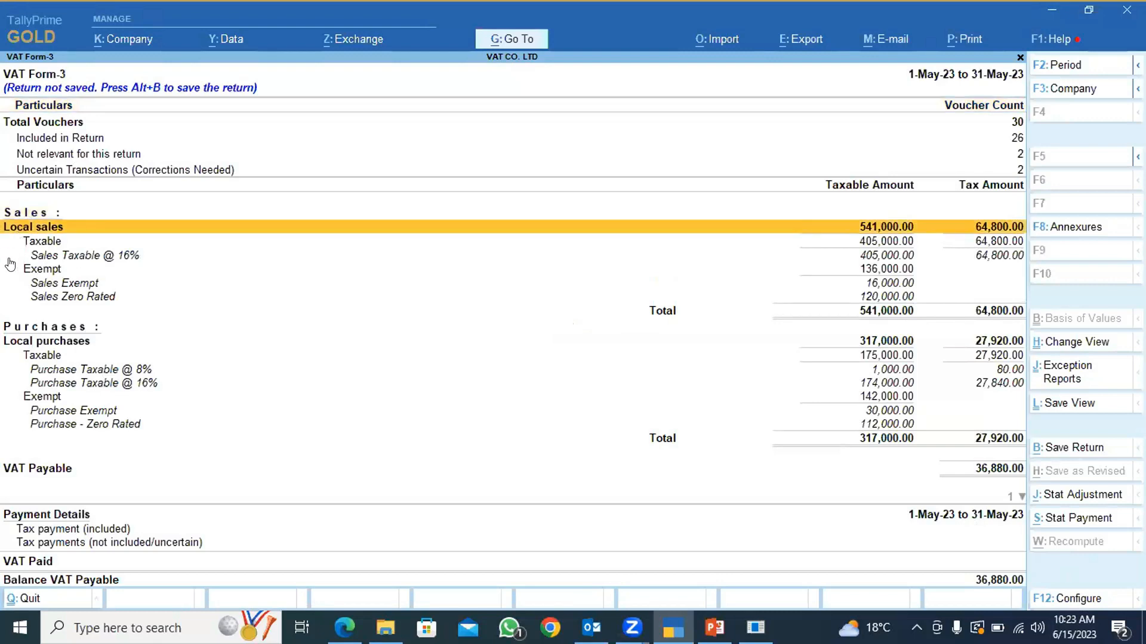
click(45, 244)
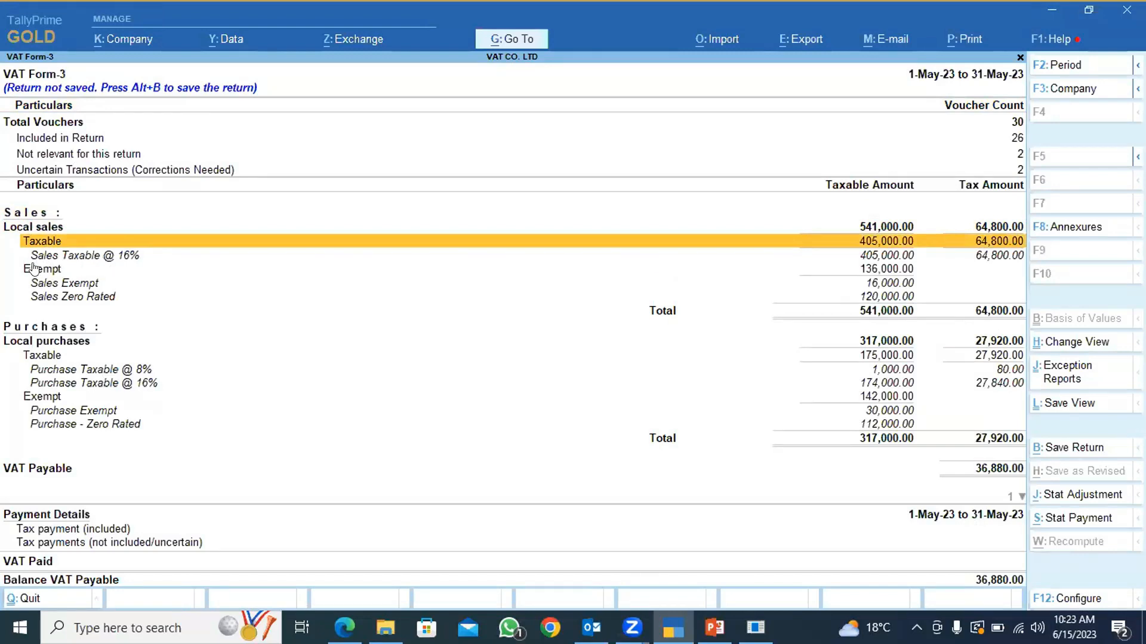
click(34, 271)
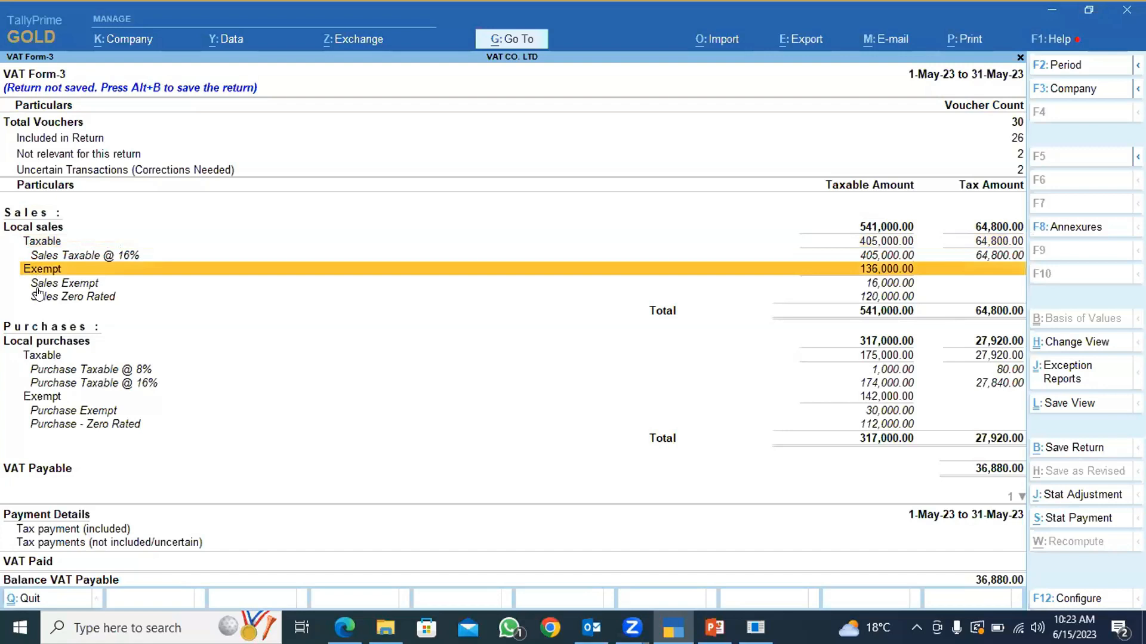
click(50, 286)
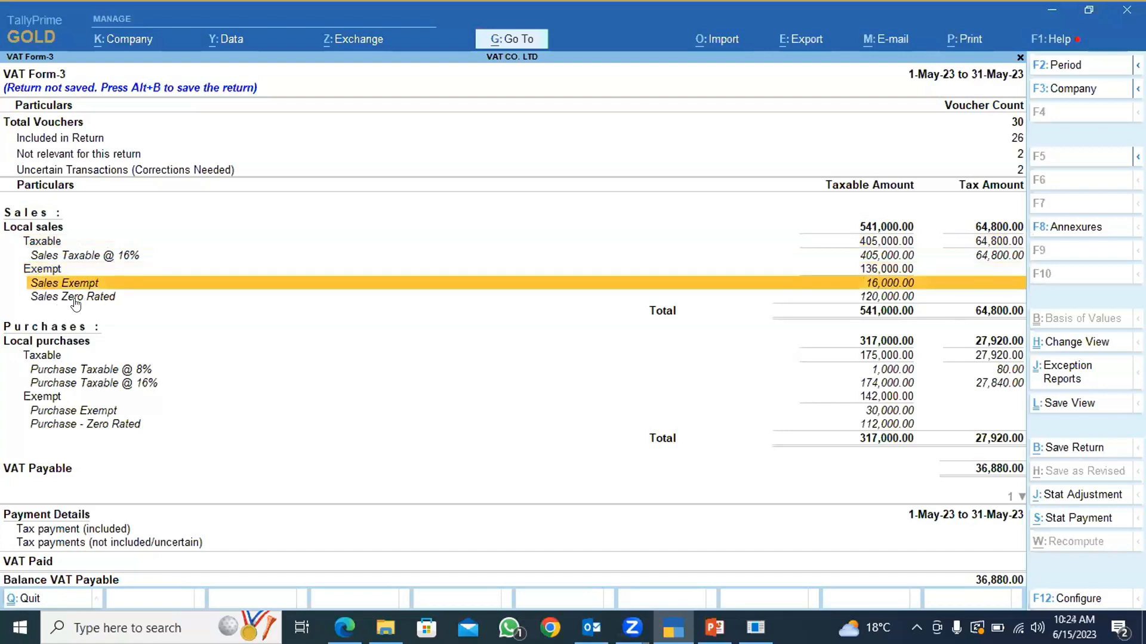
click(73, 299)
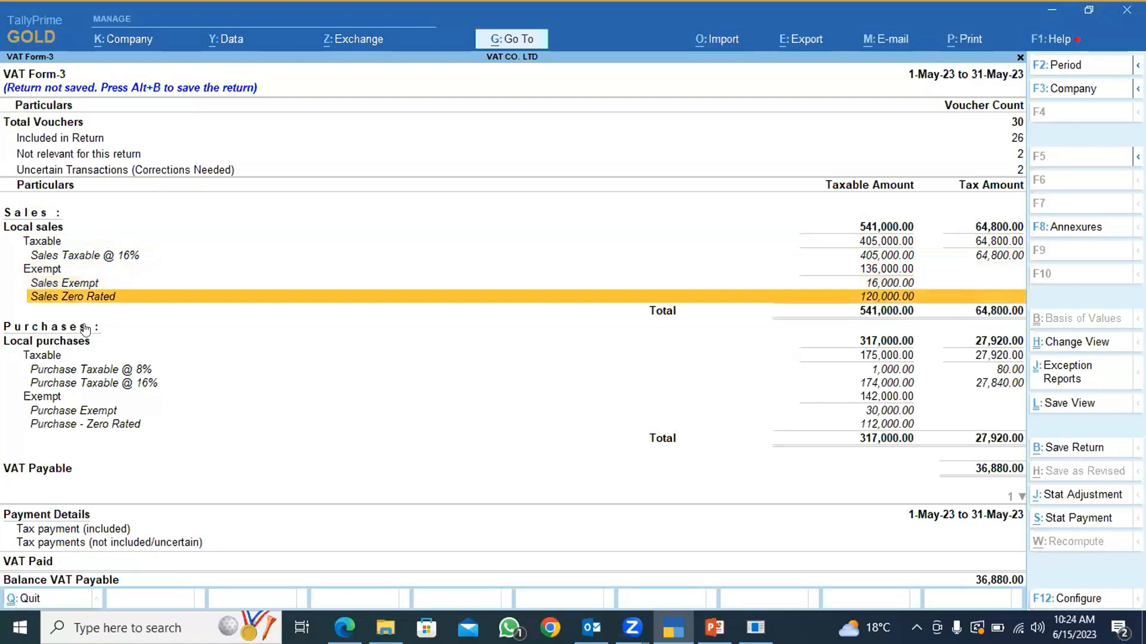
click(51, 374)
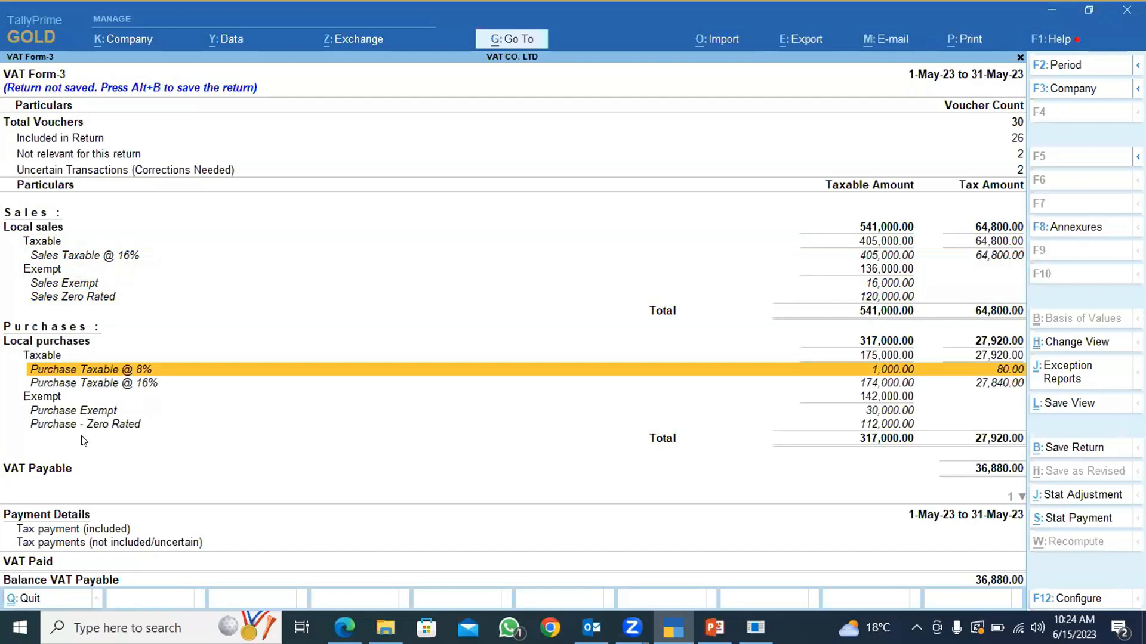
click(57, 412)
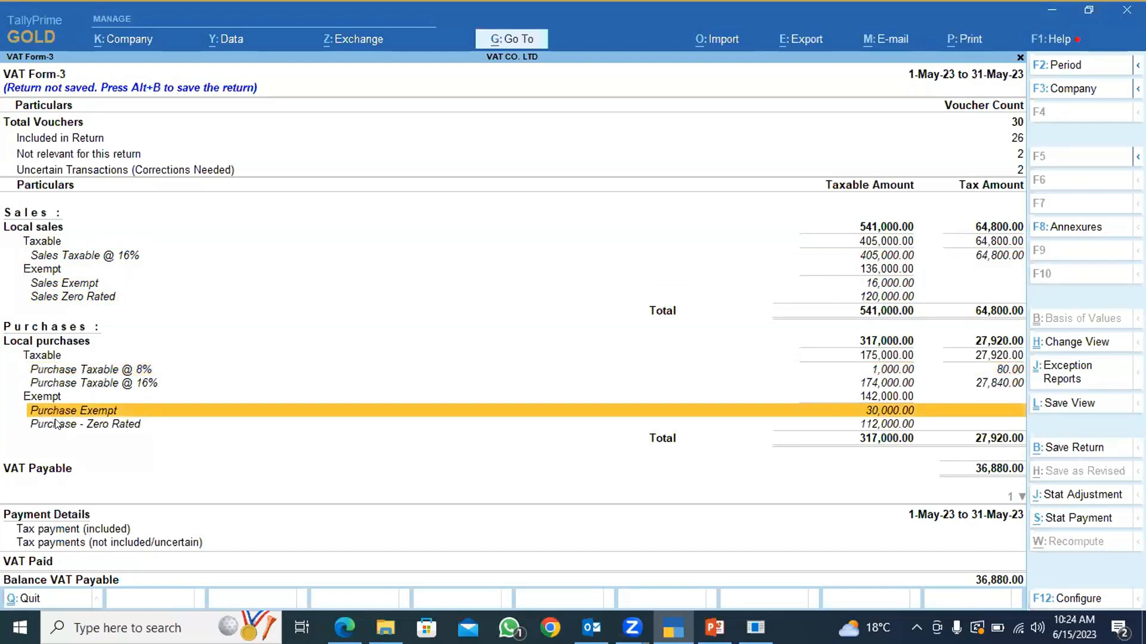
click(52, 424)
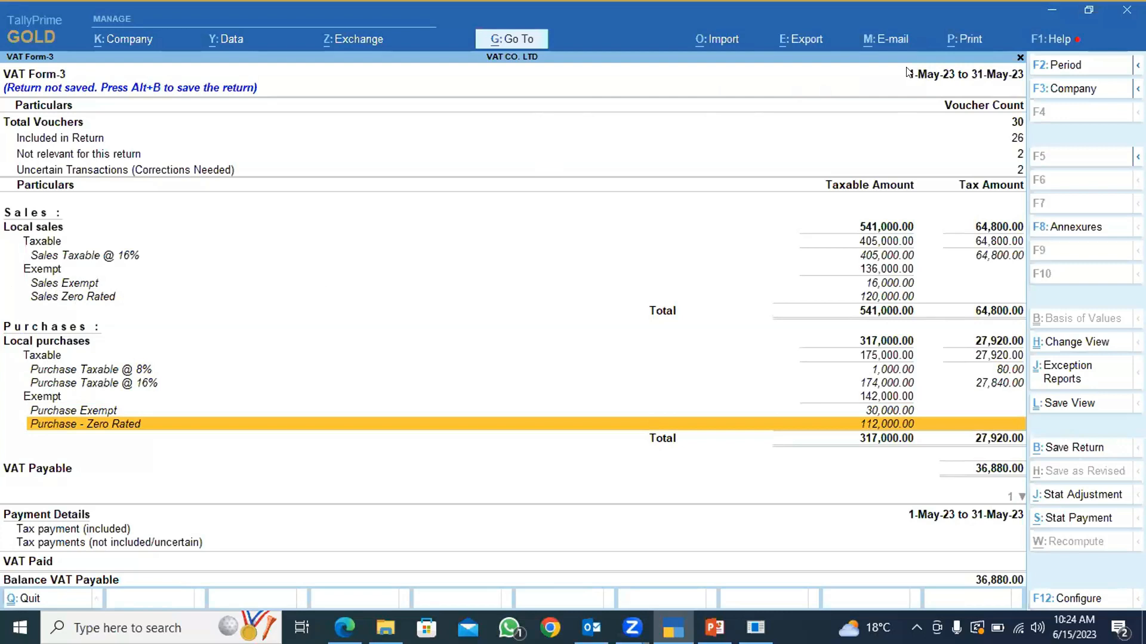
Keep the return period at 1-5-2023 to 31-5-2023 and review the total, included and not relevant voucher counts.
click(1051, 65)
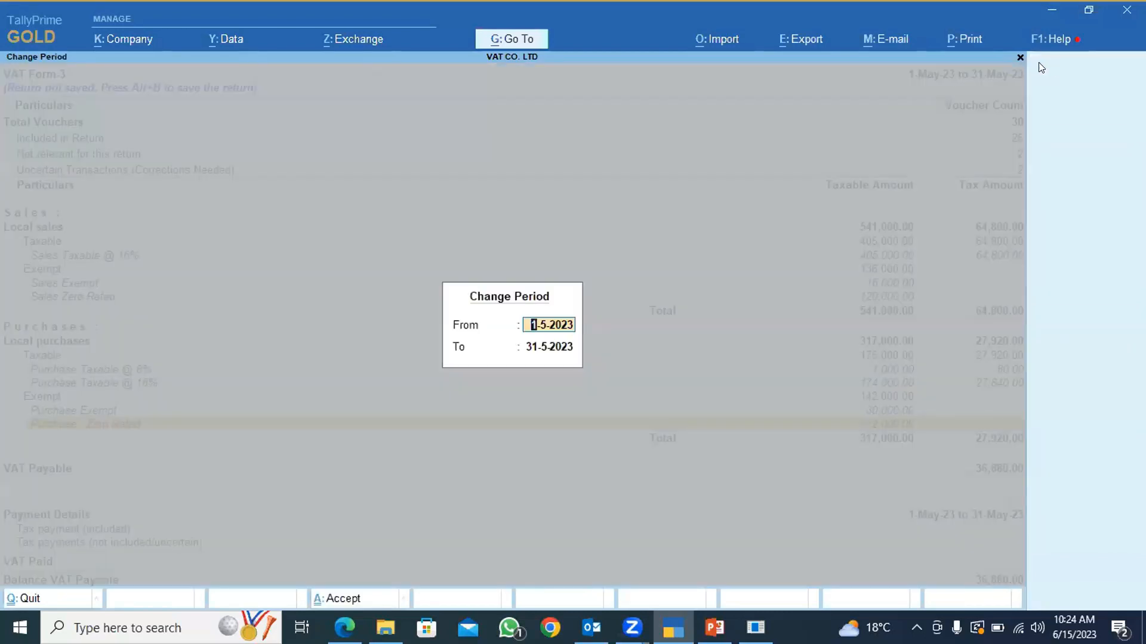
key(ctrl+a)
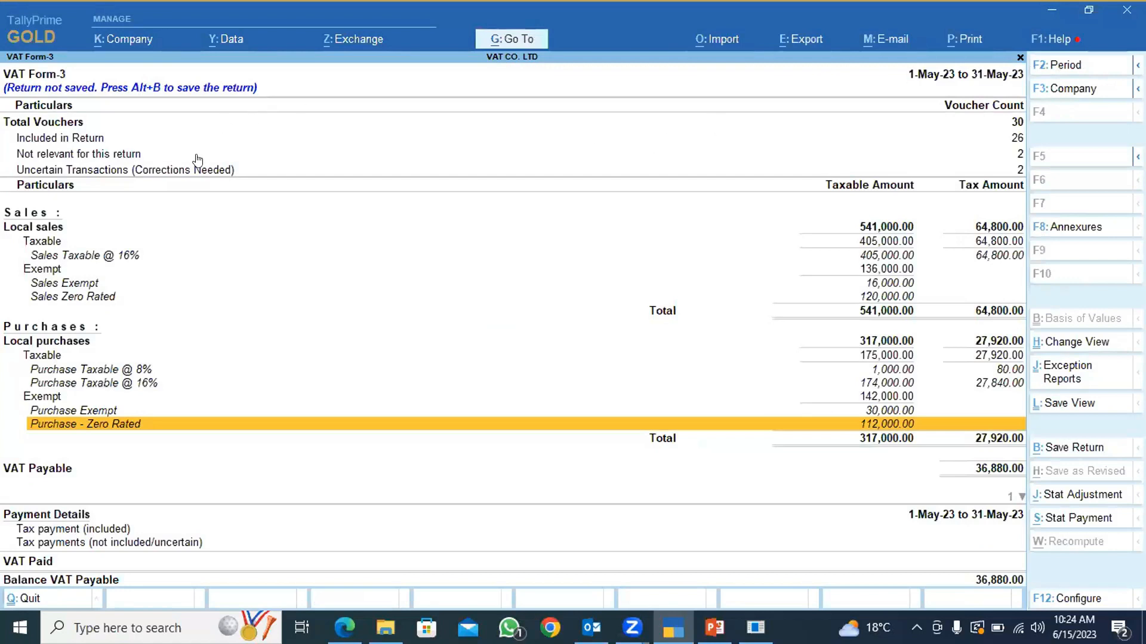
click(34, 126)
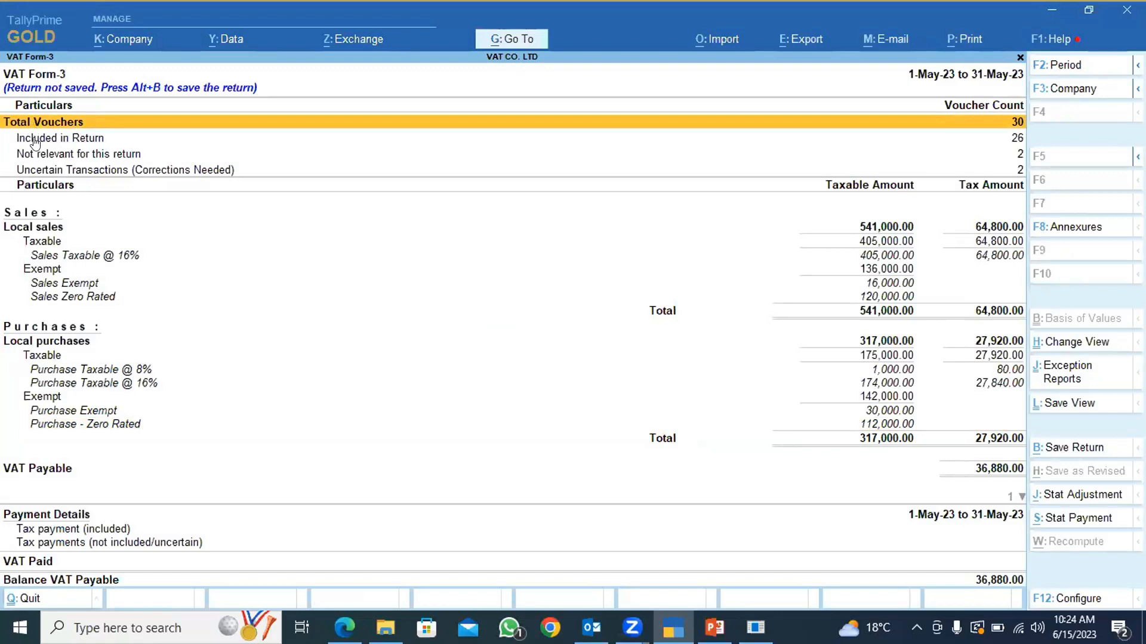
click(35, 141)
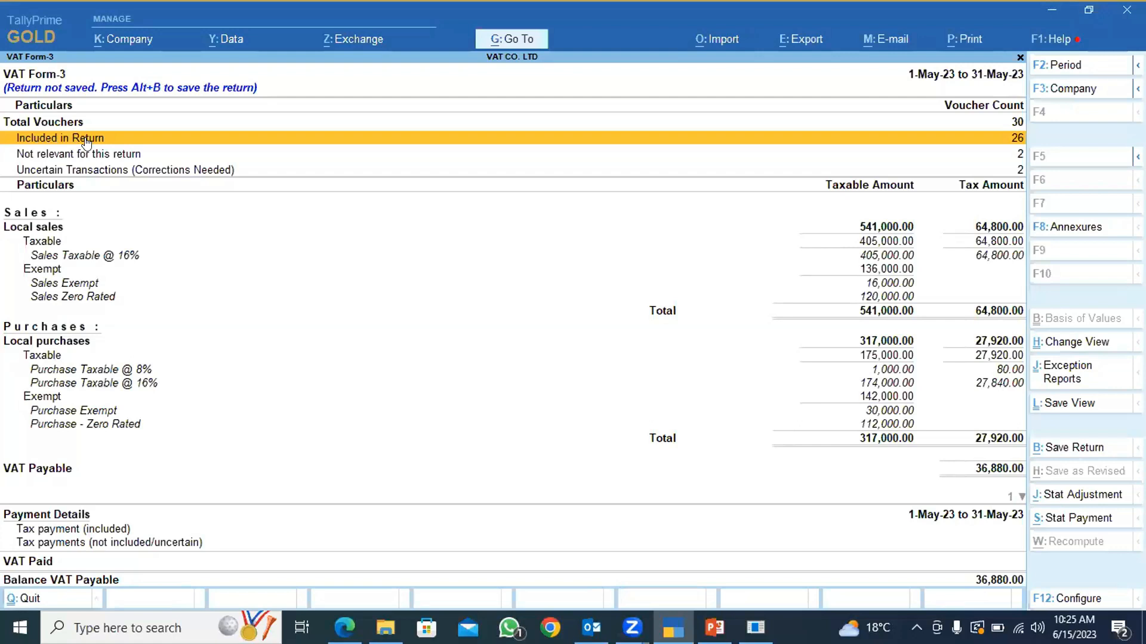
click(51, 157)
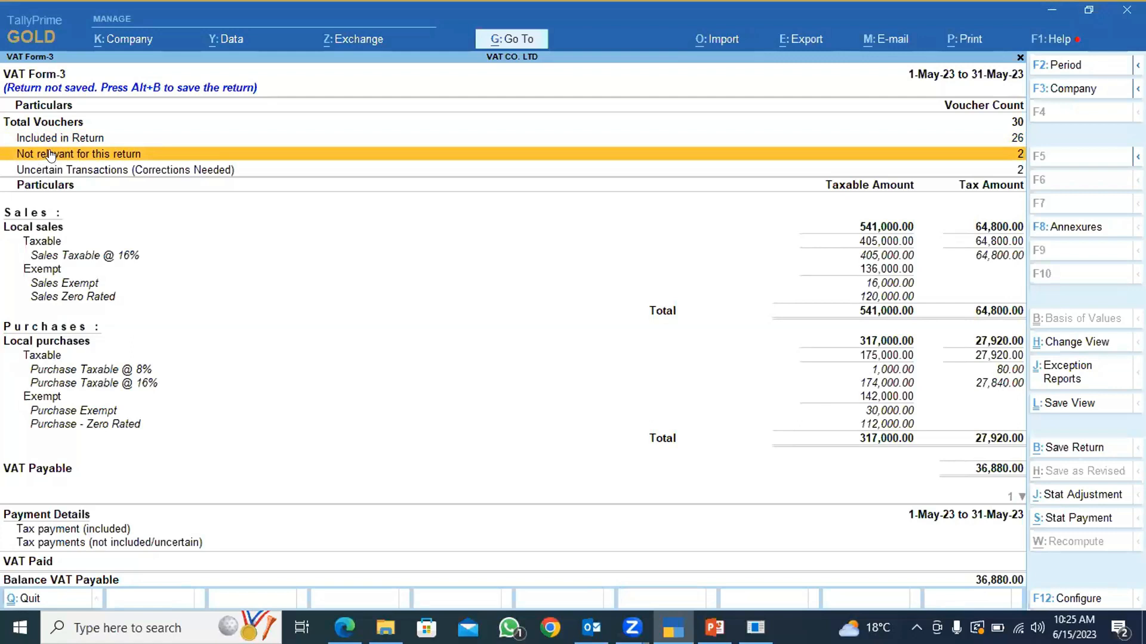
Drill into the uncertain transactions and open the list of vouchers missing information required for generating annexures.
click(94, 171)
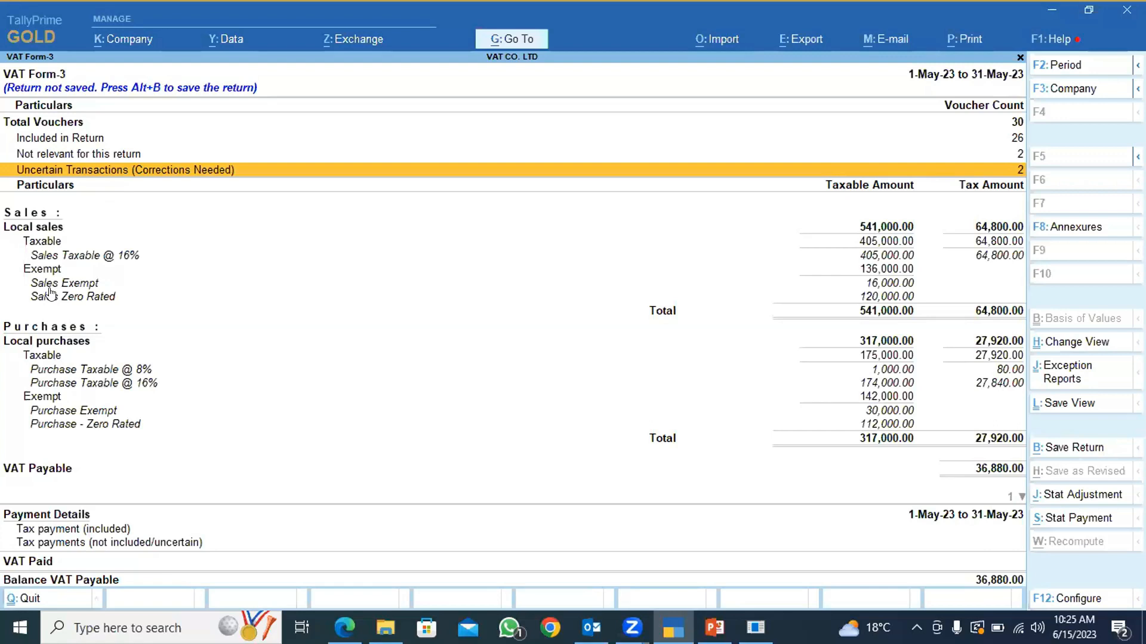
key(Return)
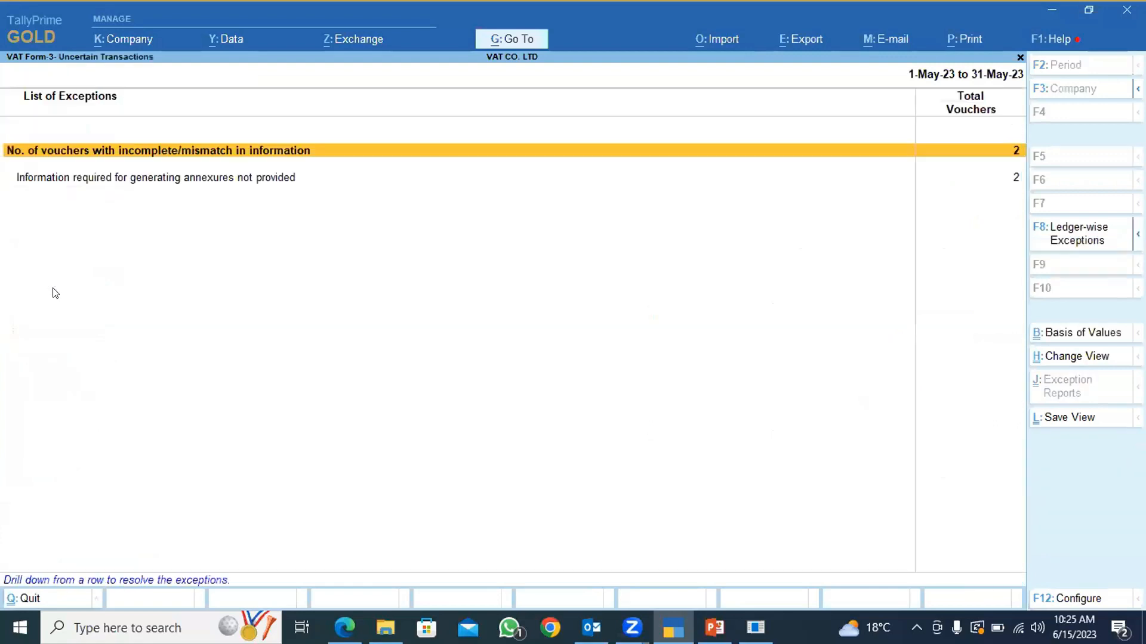
key(Down)
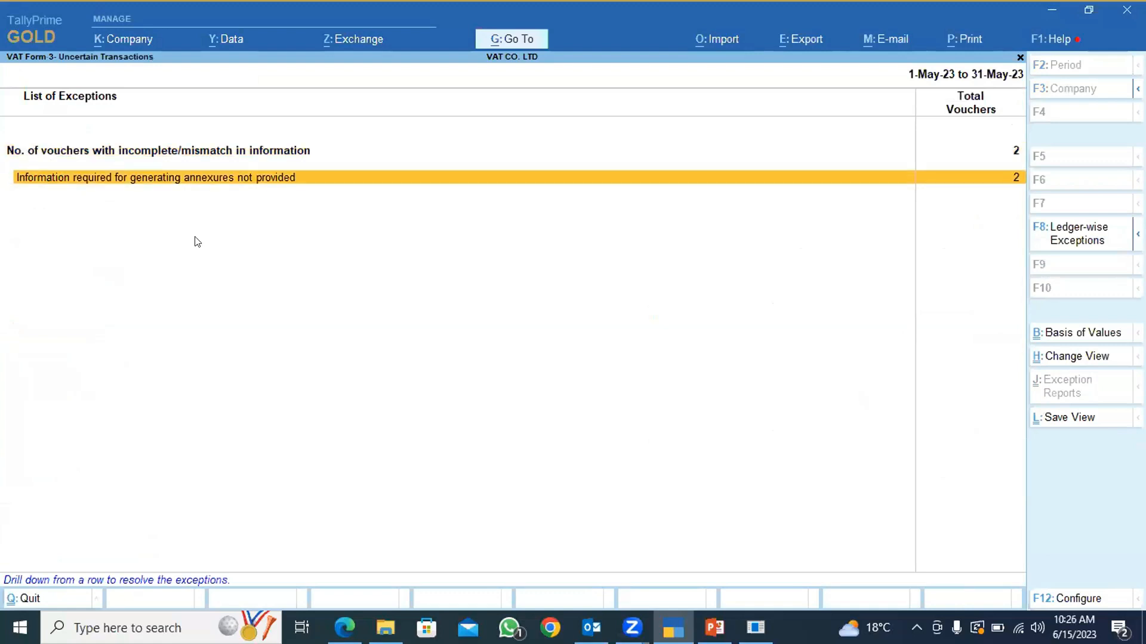
click(251, 179)
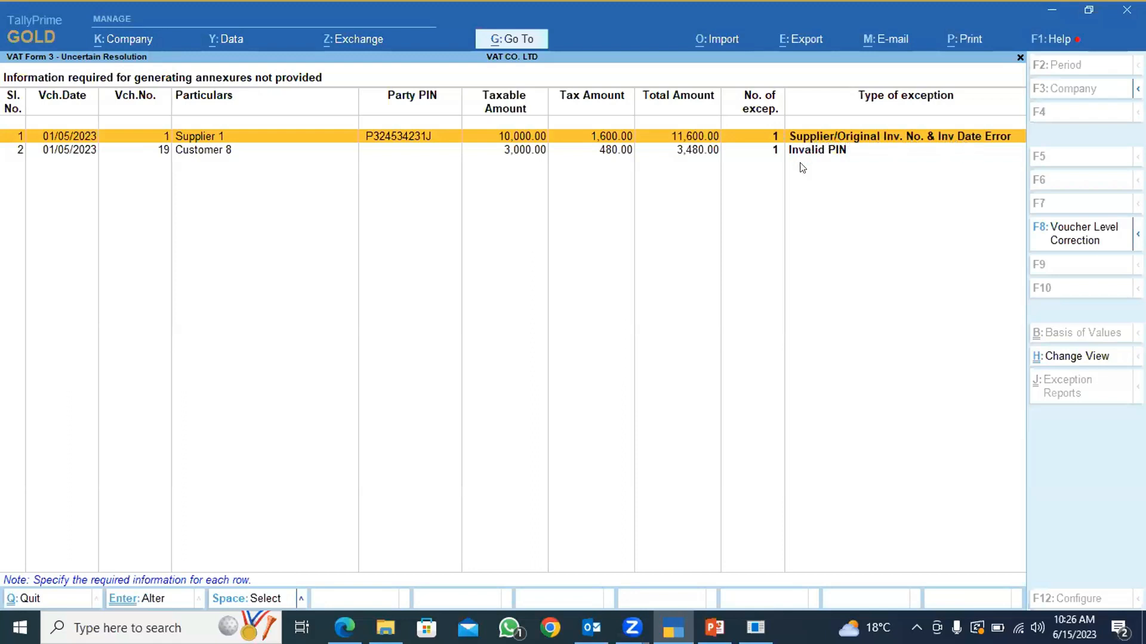
Resolve Supplier 1's exception with supplier invoice number 12546 and invoice date 1-1-2023, and accept the correction.
key(Return)
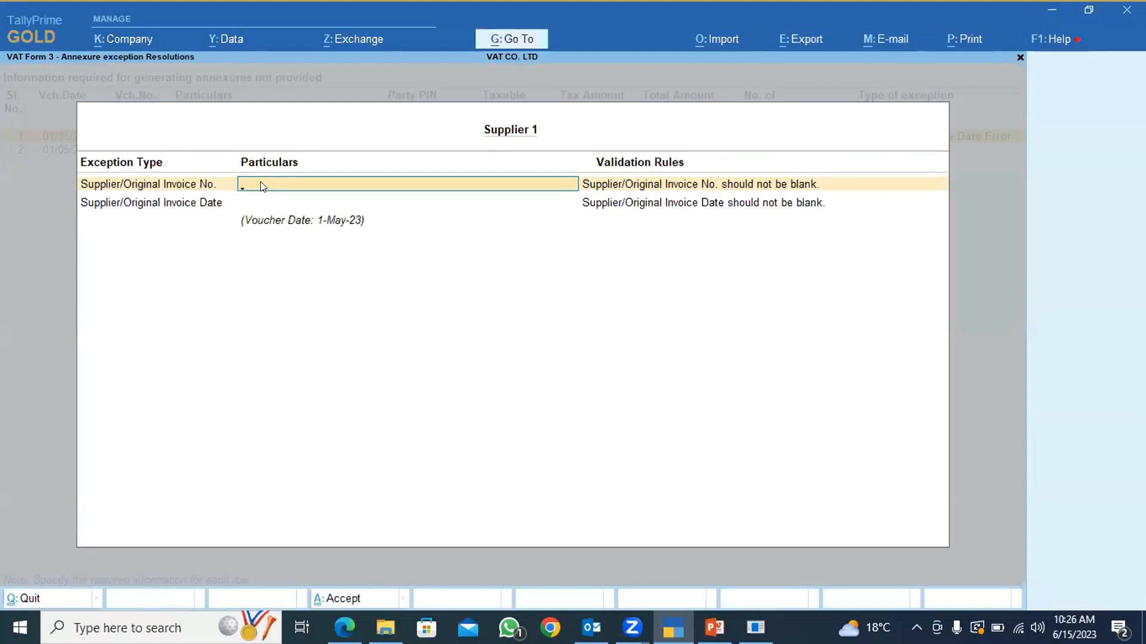
text(2546)
key(Return)
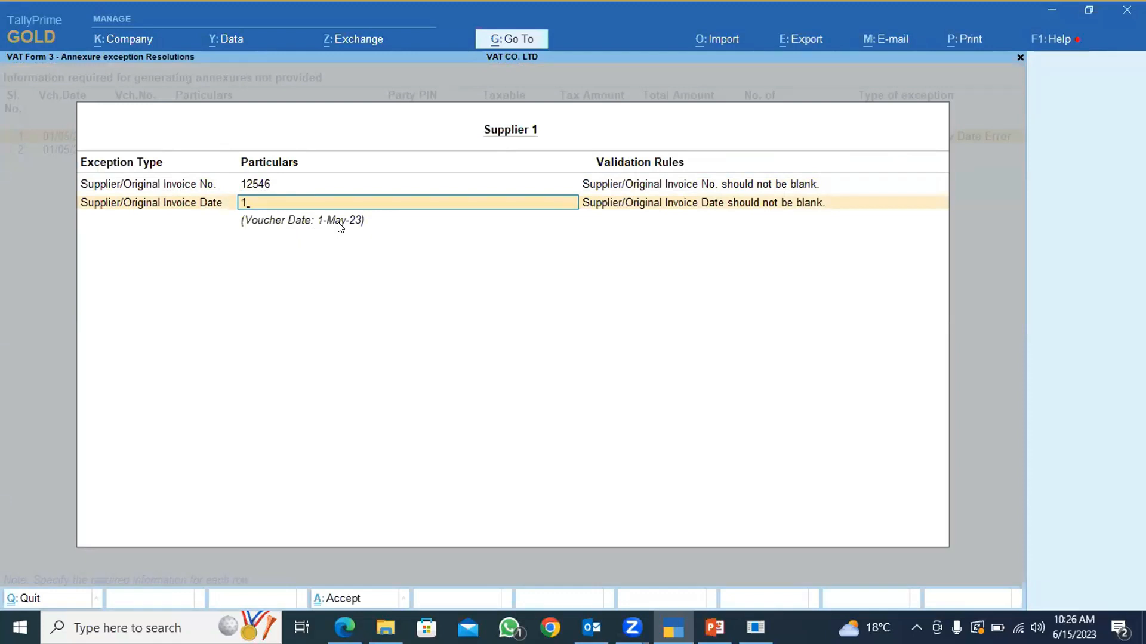
text(-1-2023)
key(Return)
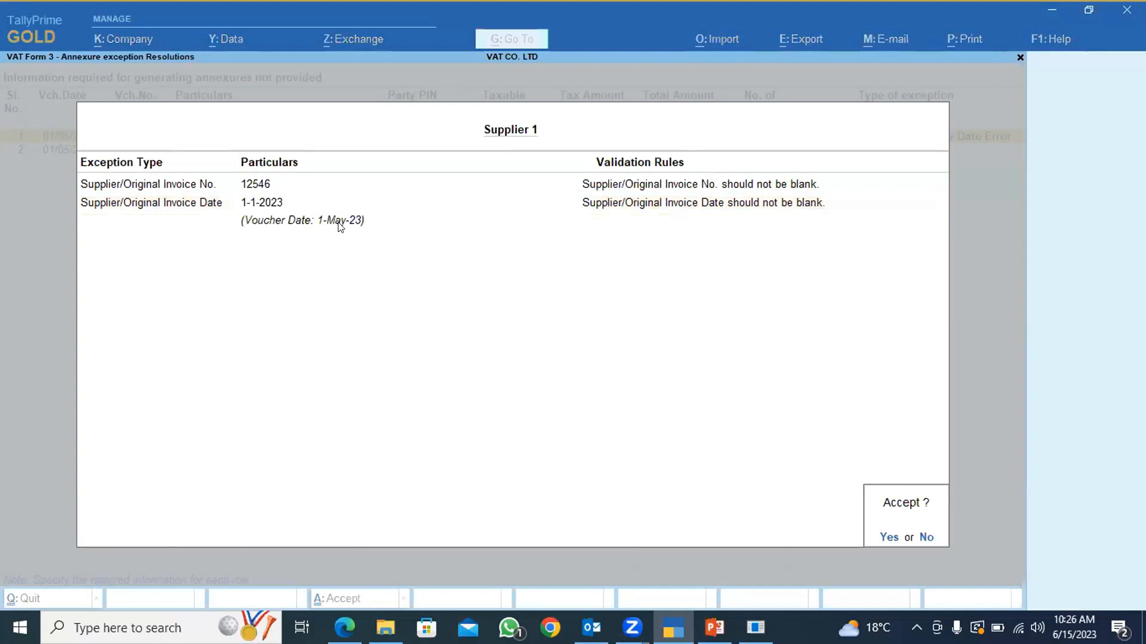
key(y)
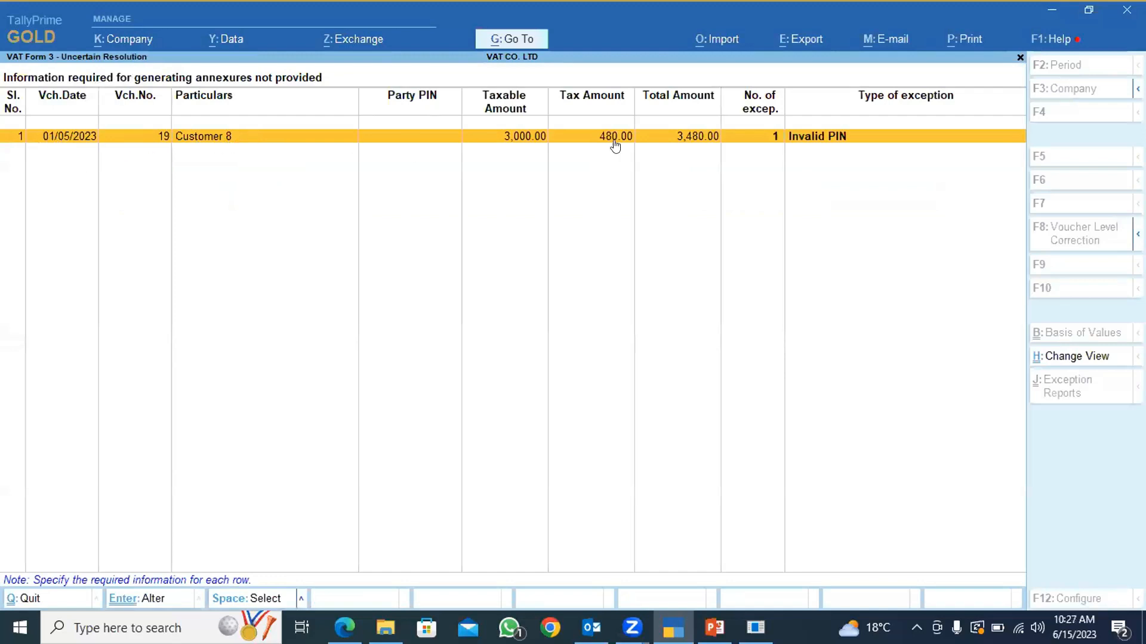
Review Customer 8's party PIN exception on voucher 19 and close it without entering a PIN.
click(210, 142)
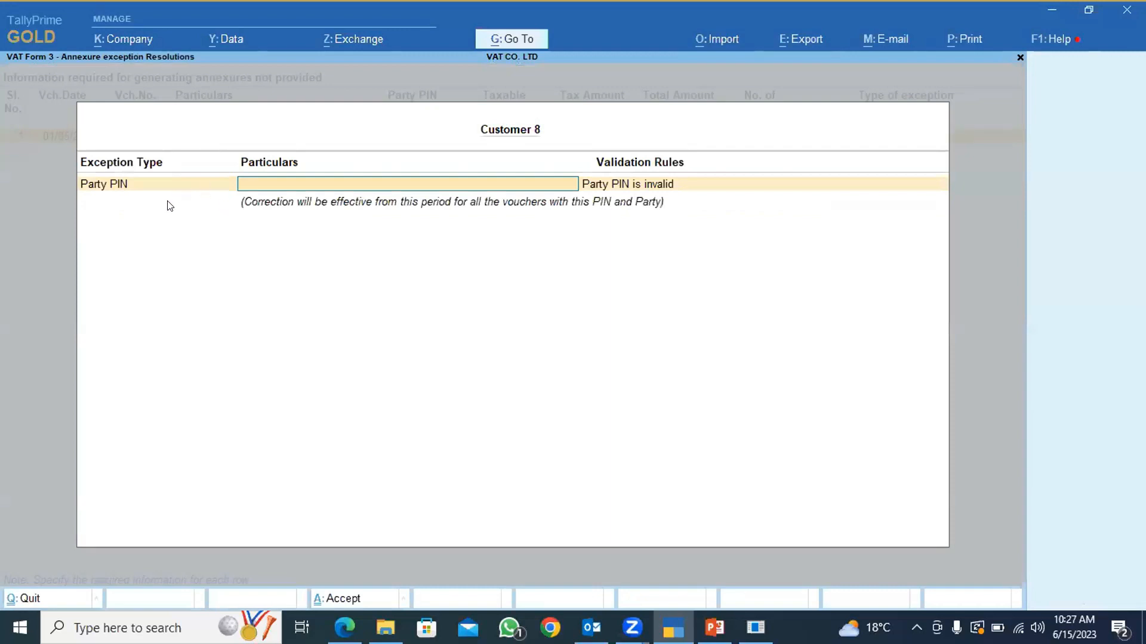
key(Escape)
key(Return)
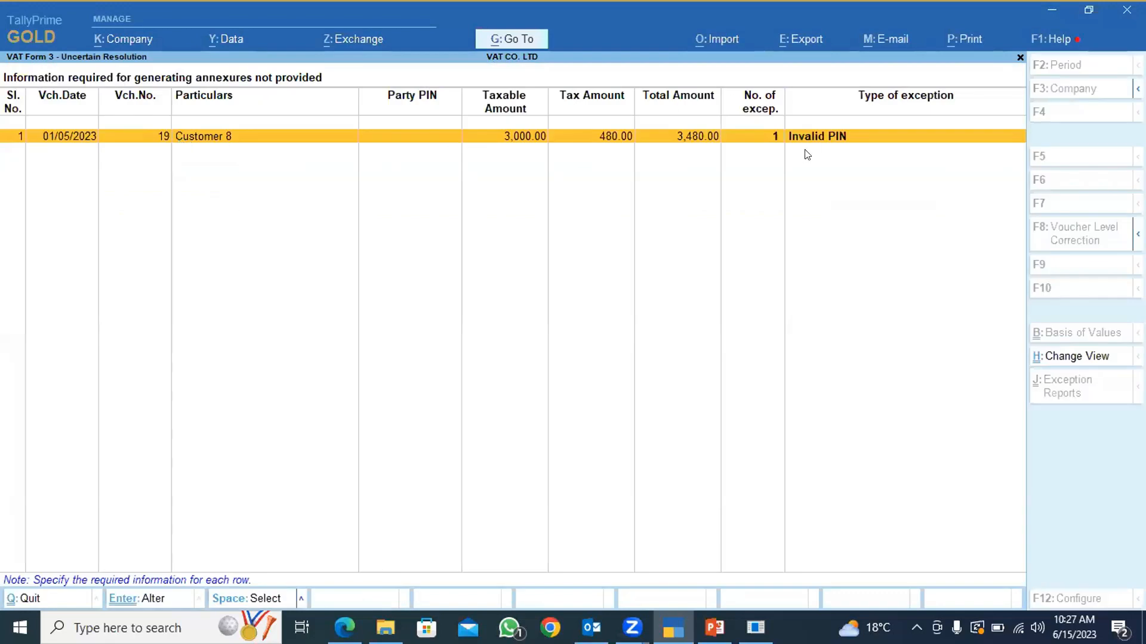
click(773, 135)
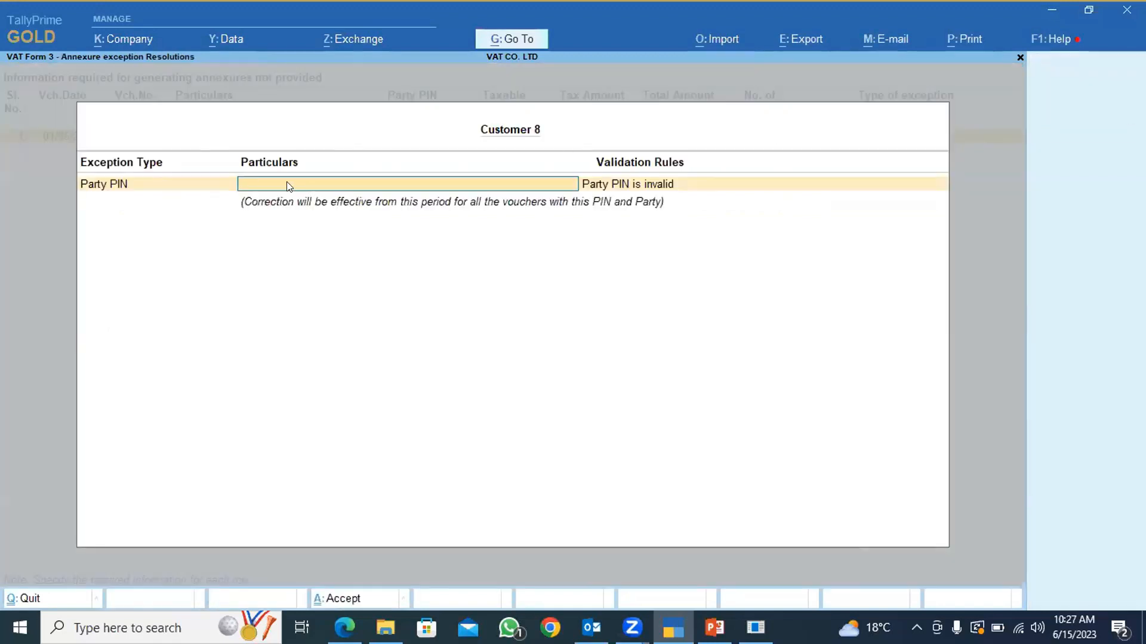
key(Escape)
key(y)
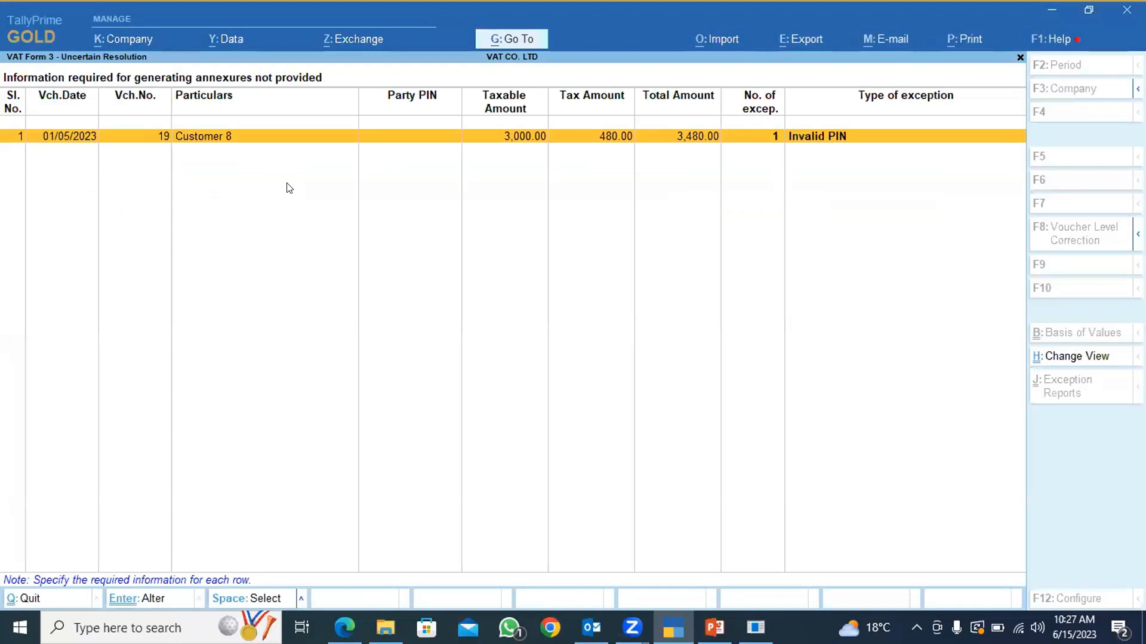
Leave the VAT reports and open the Customer 8 ledger for alteration.
key(Escape)
key(Escape)
key(Escape)
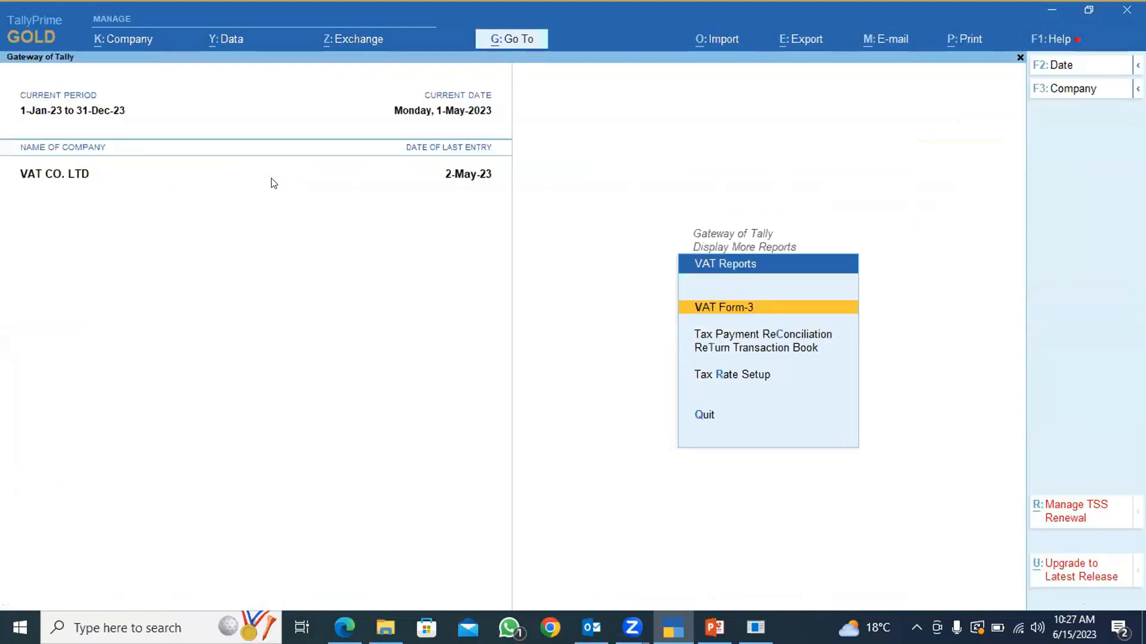
key(Escape)
key(Escape)
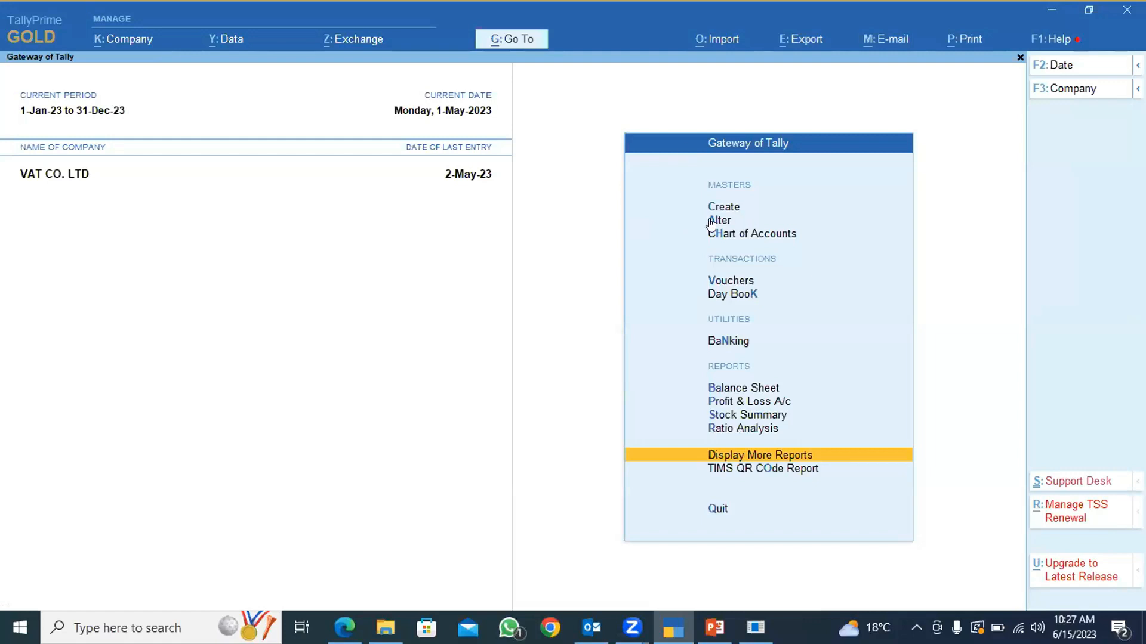
key(a)
key(Down)
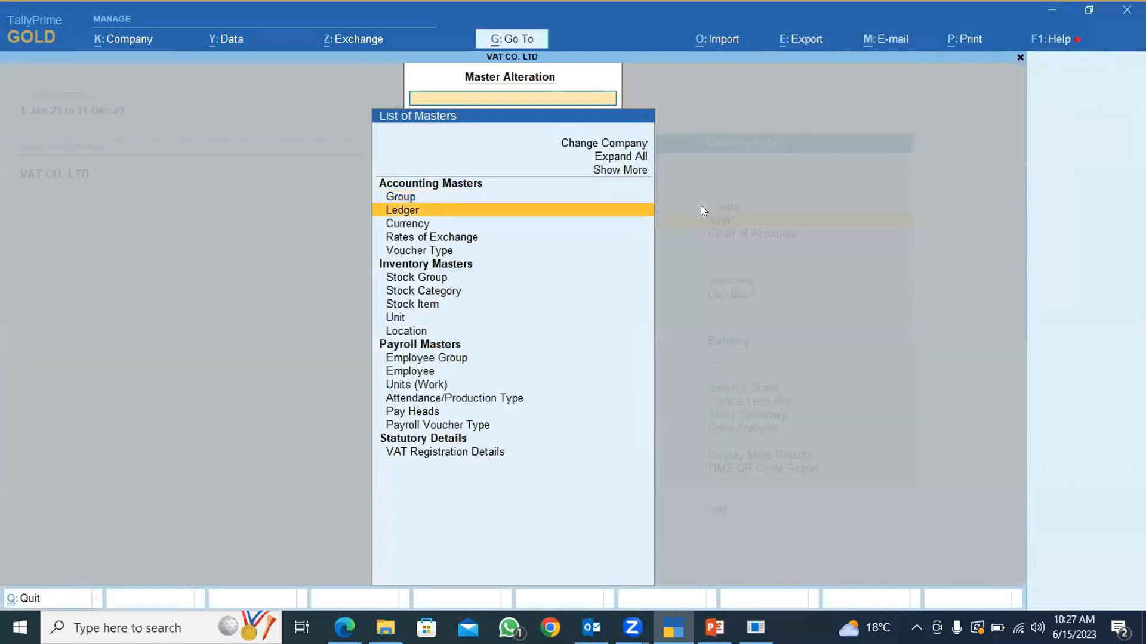
key(Return)
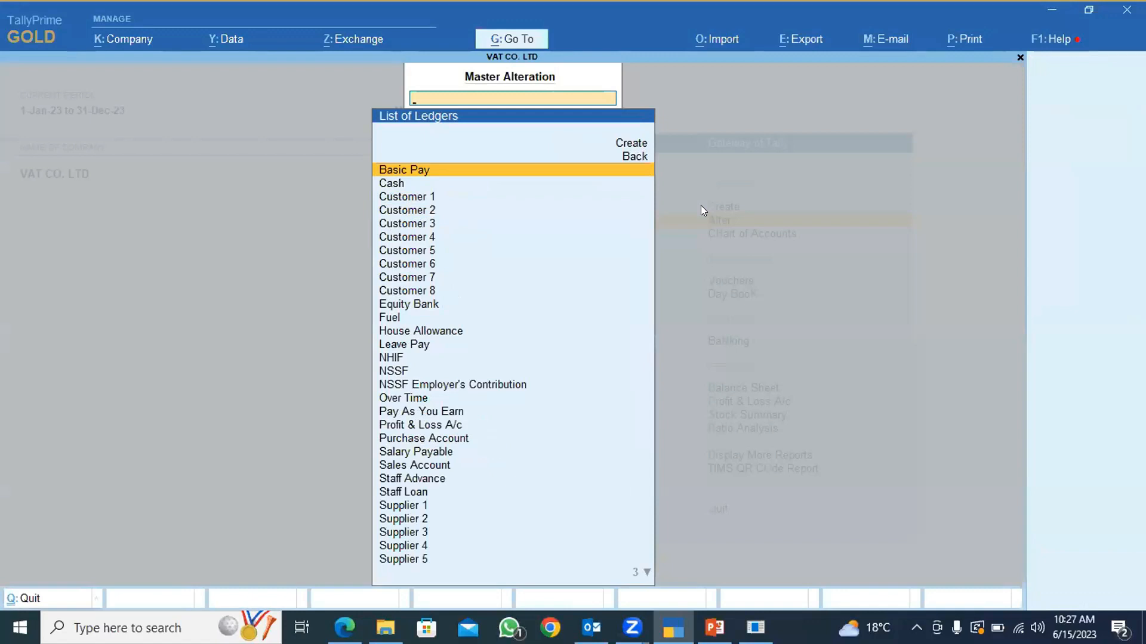
key(Down)
key(Down)
key(Down)
key(Down)
key(Down)
key(Down)
key(Down)
key(Down)
key(Down)
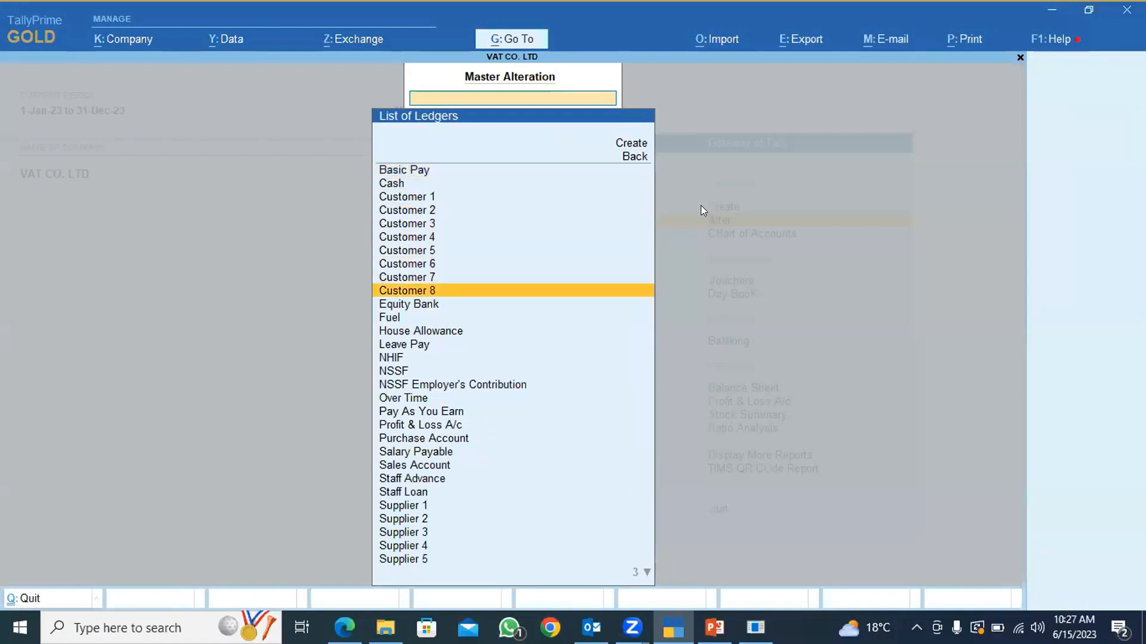
key(Return)
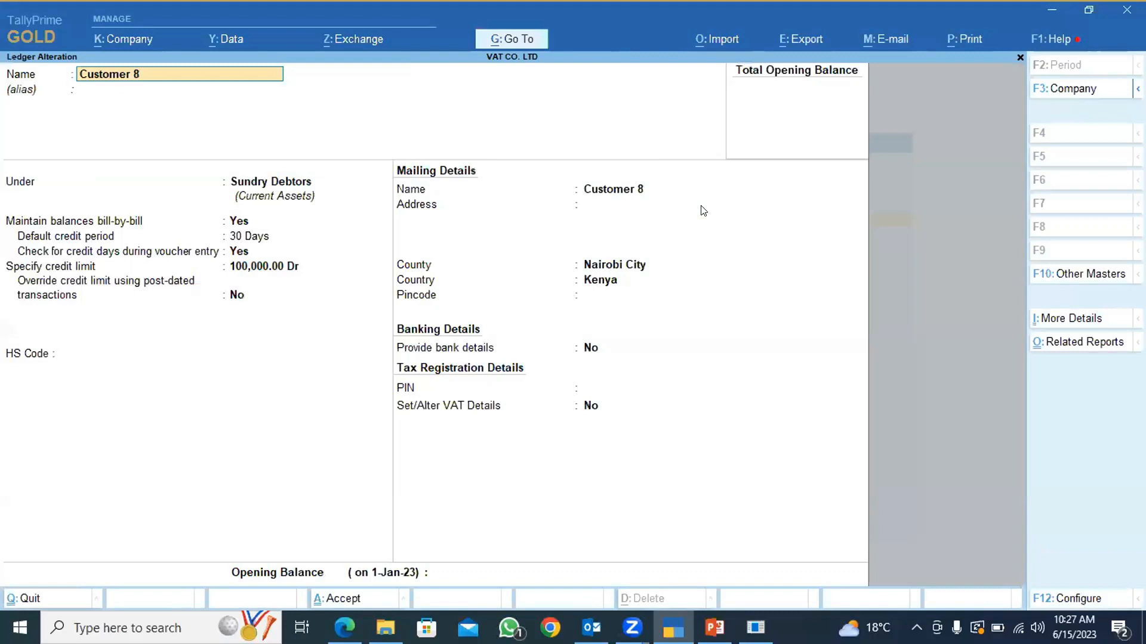
Enable VAT details for Customer 8, set the dealer type to Unregistered, and save the ledger.
click(593, 407)
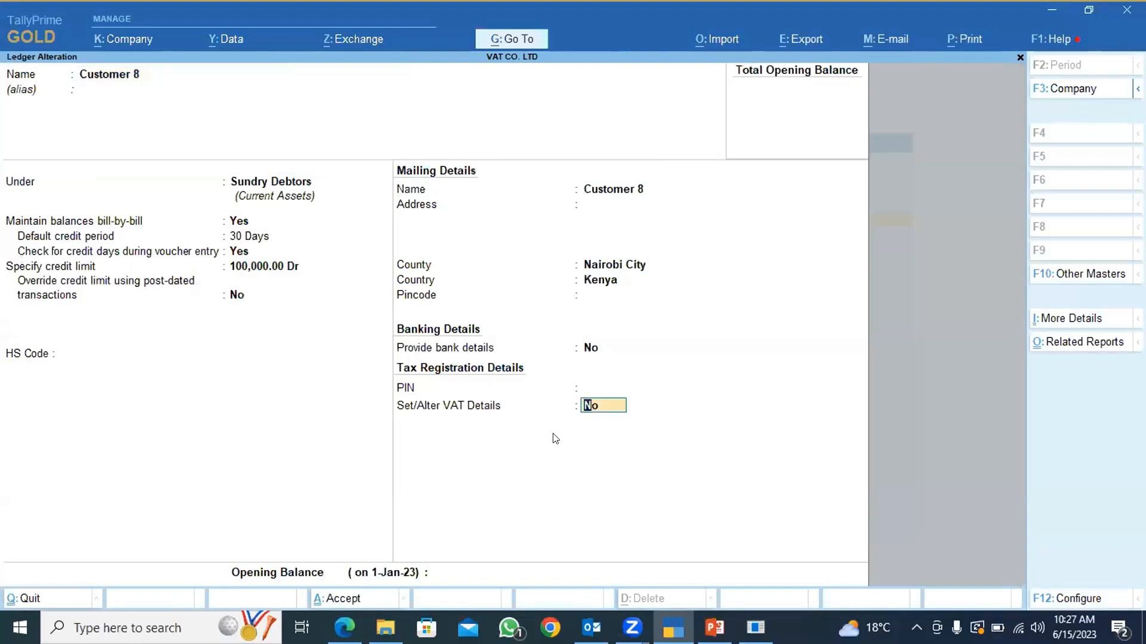
text(y)
key(Return)
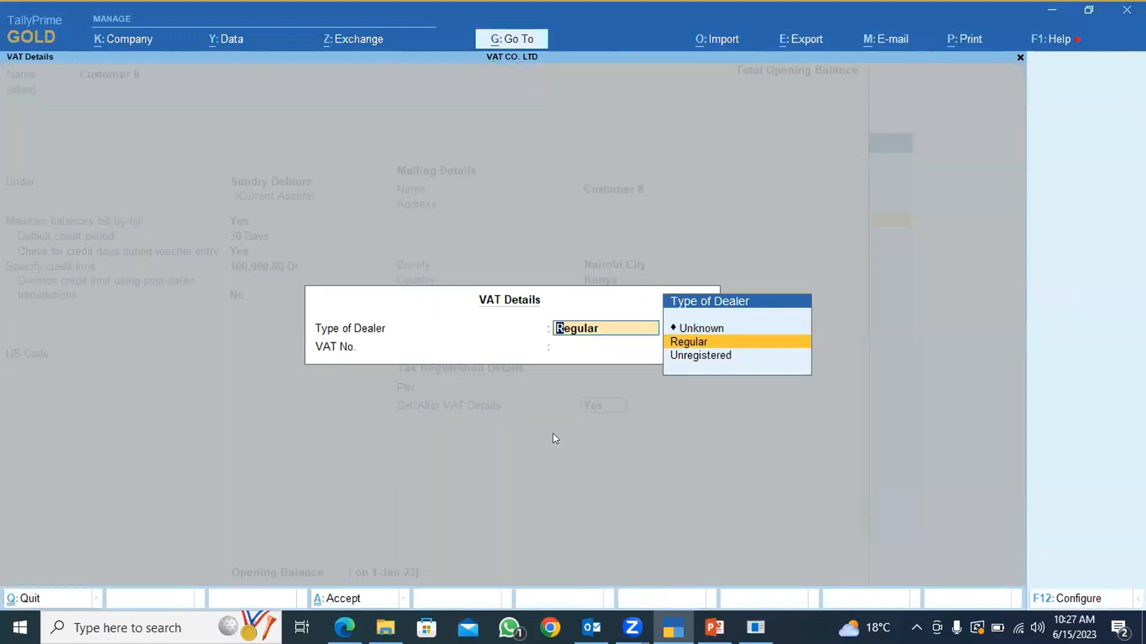
key(Down)
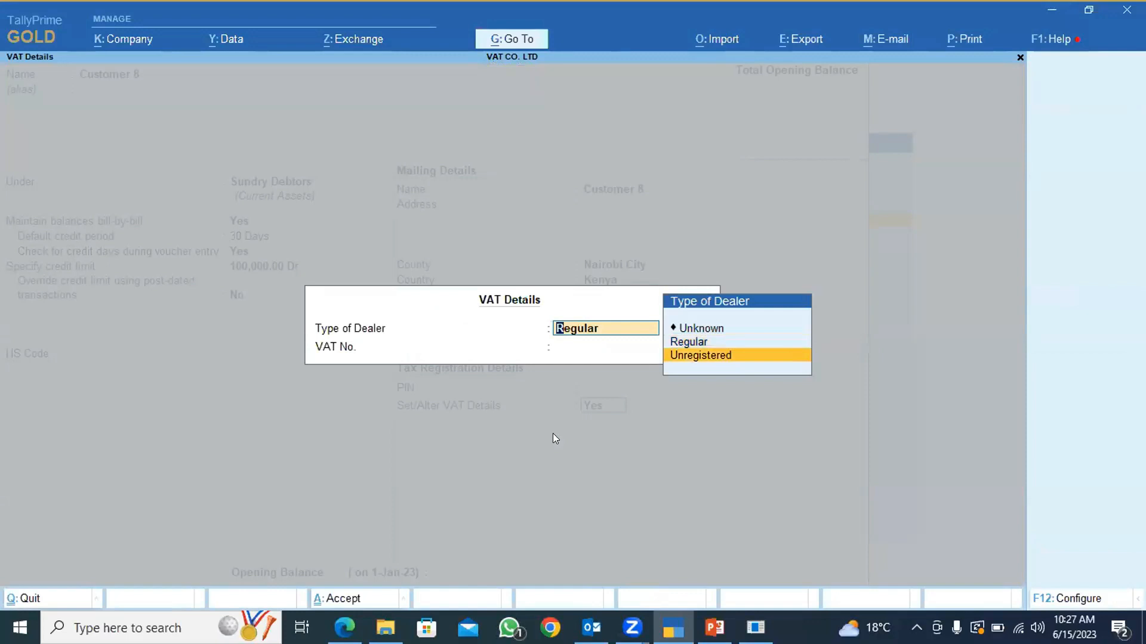
key(Return)
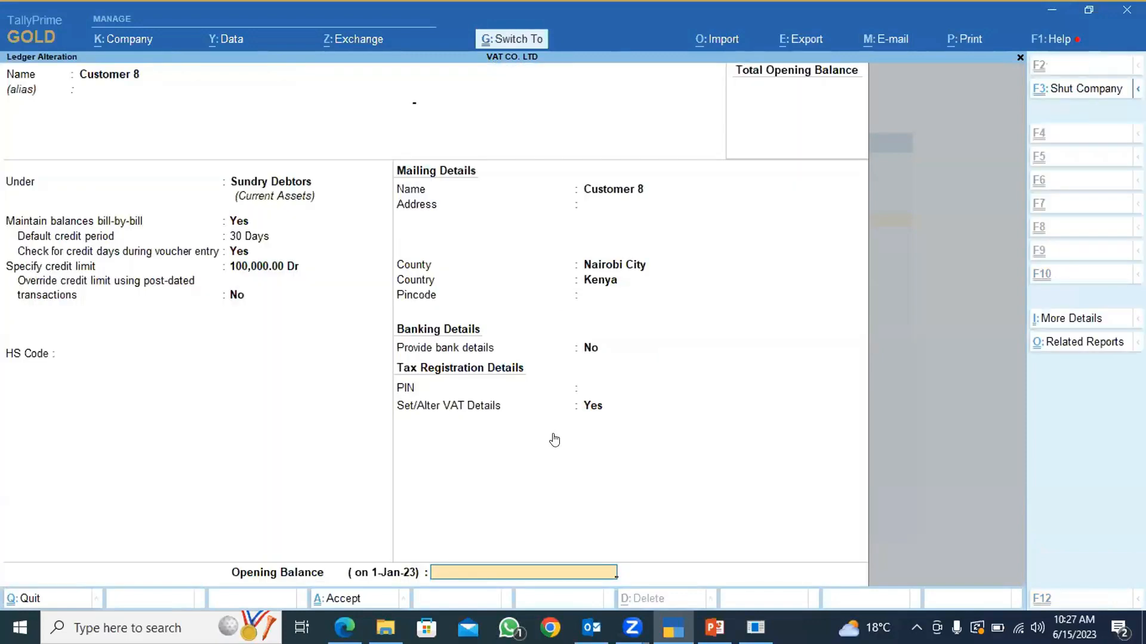
key(ctrl+a)
key(Escape)
key(Escape)
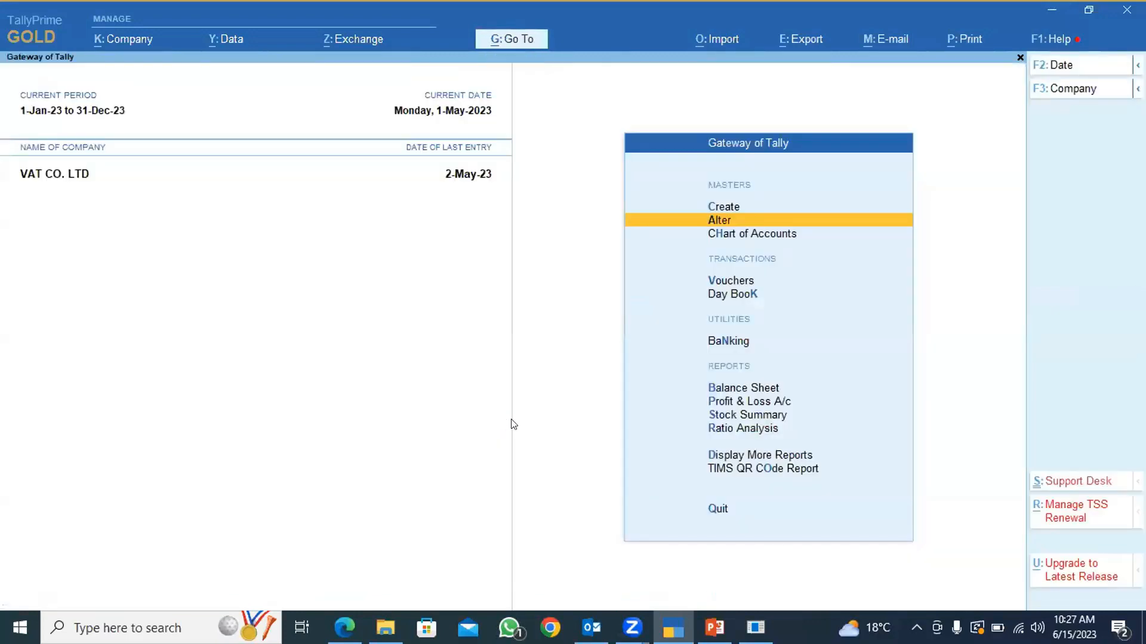
Reopen VAT Form-3 and check its uncertain transactions line.
click(733, 455)
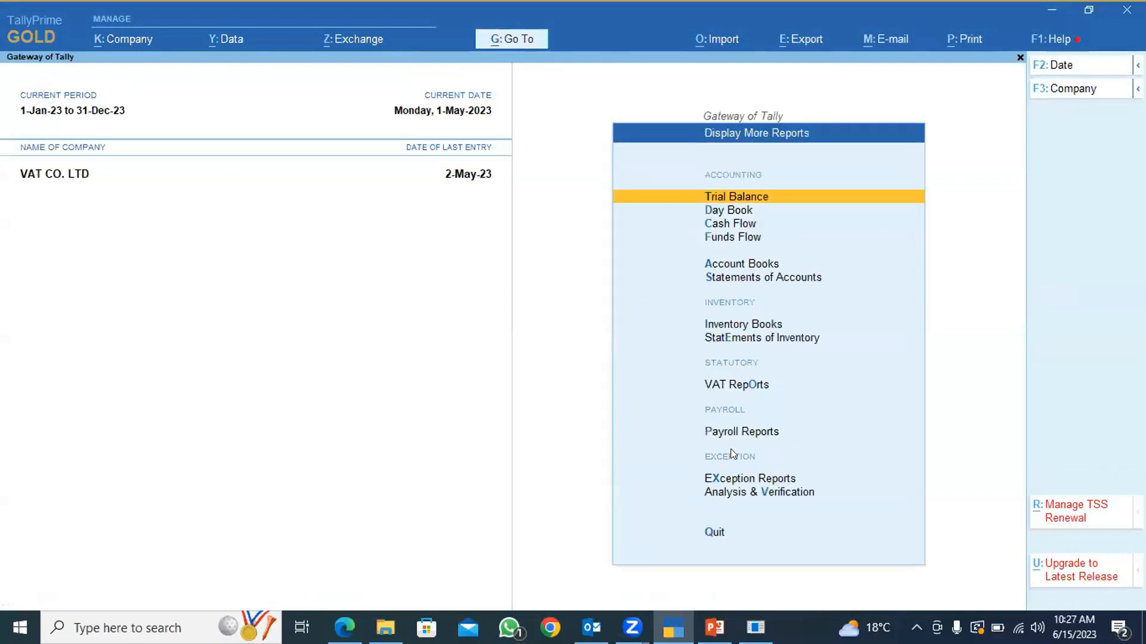
key(Down)
key(Down)
key(Down)
key(Down)
key(Down)
key(Down)
key(Down)
key(Down)
key(Down)
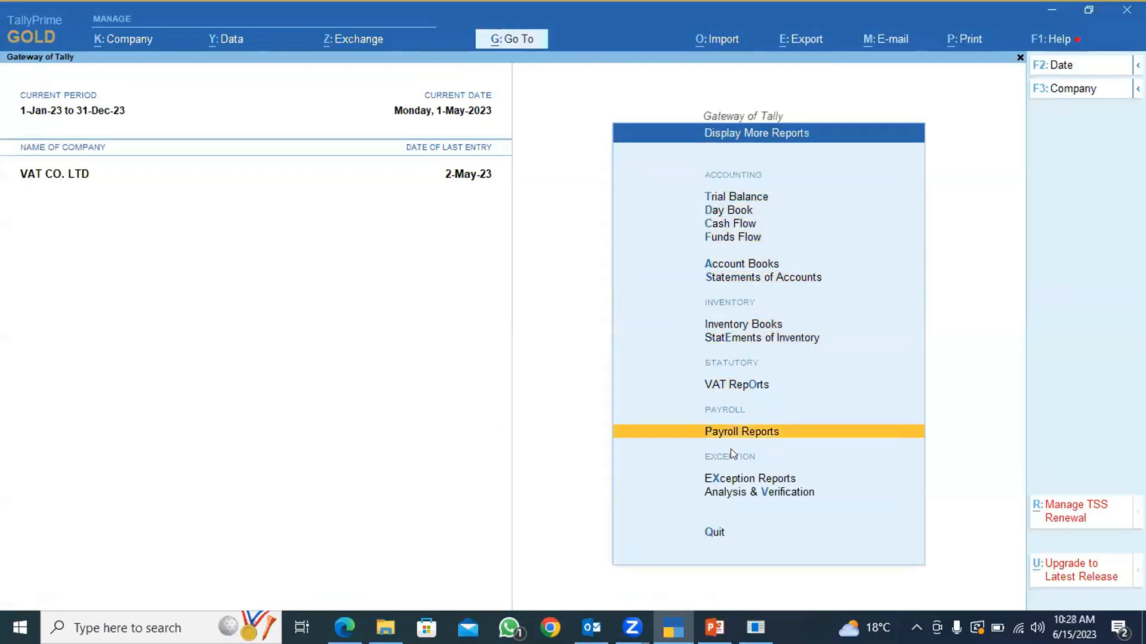
key(Up)
key(Return)
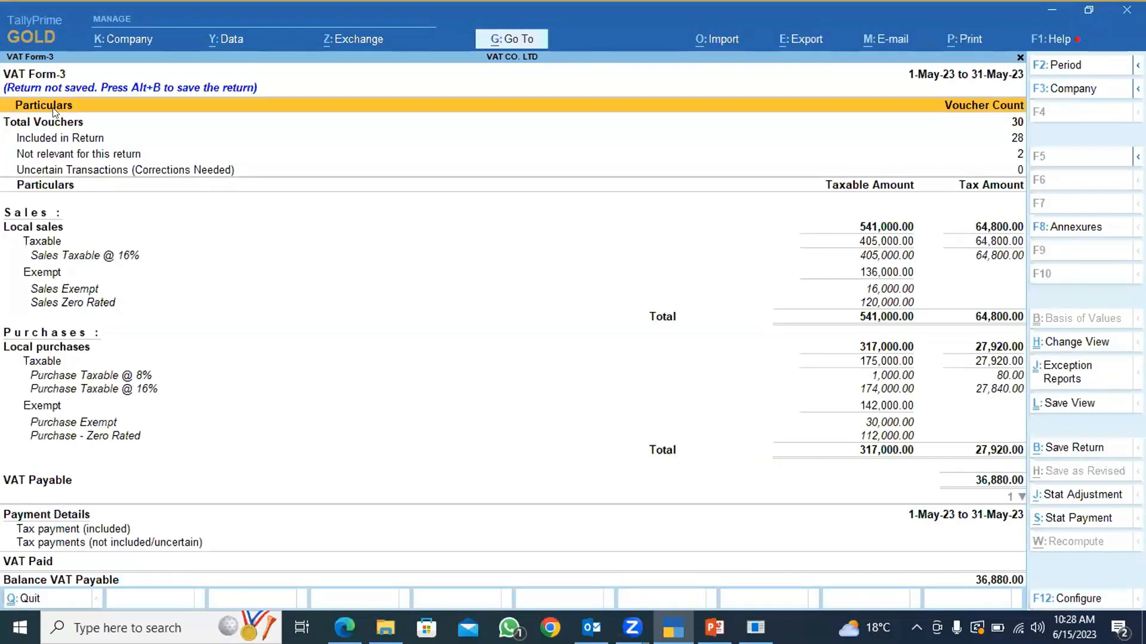
click(99, 172)
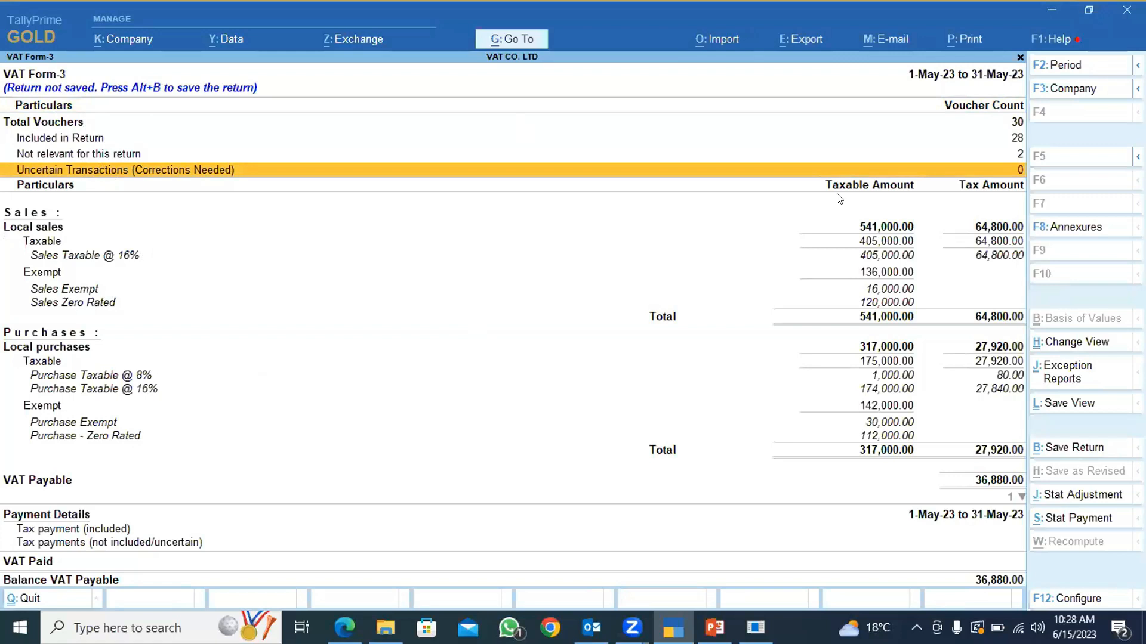
Start the e-return export of VAT Form-3 in Excel (Spreadsheet) format to the local drive.
key(alt+e)
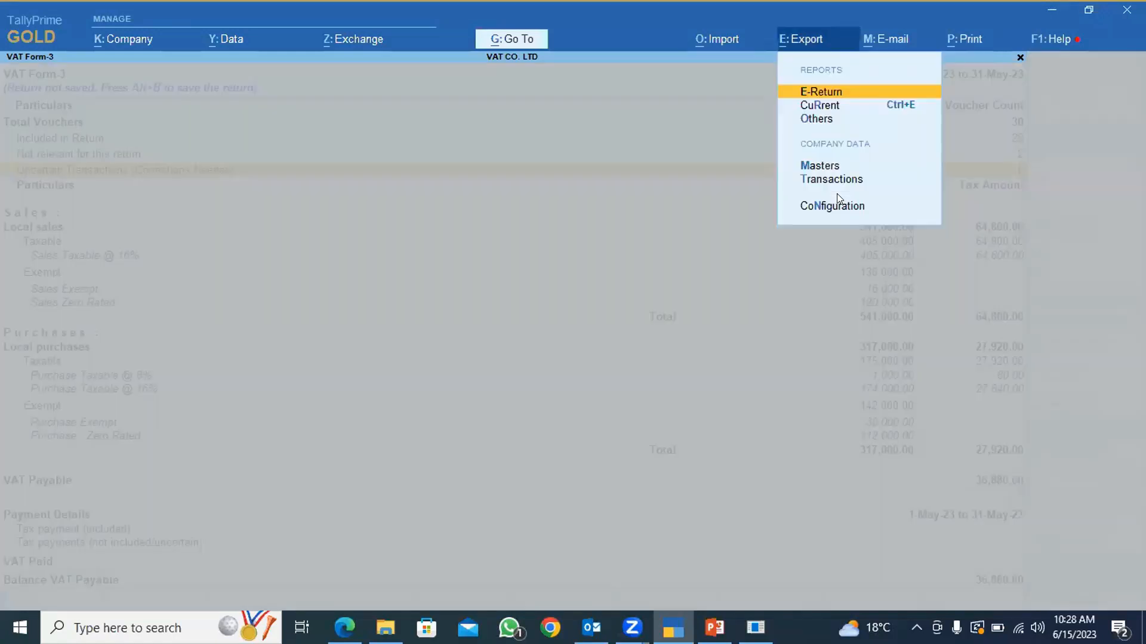
click(833, 87)
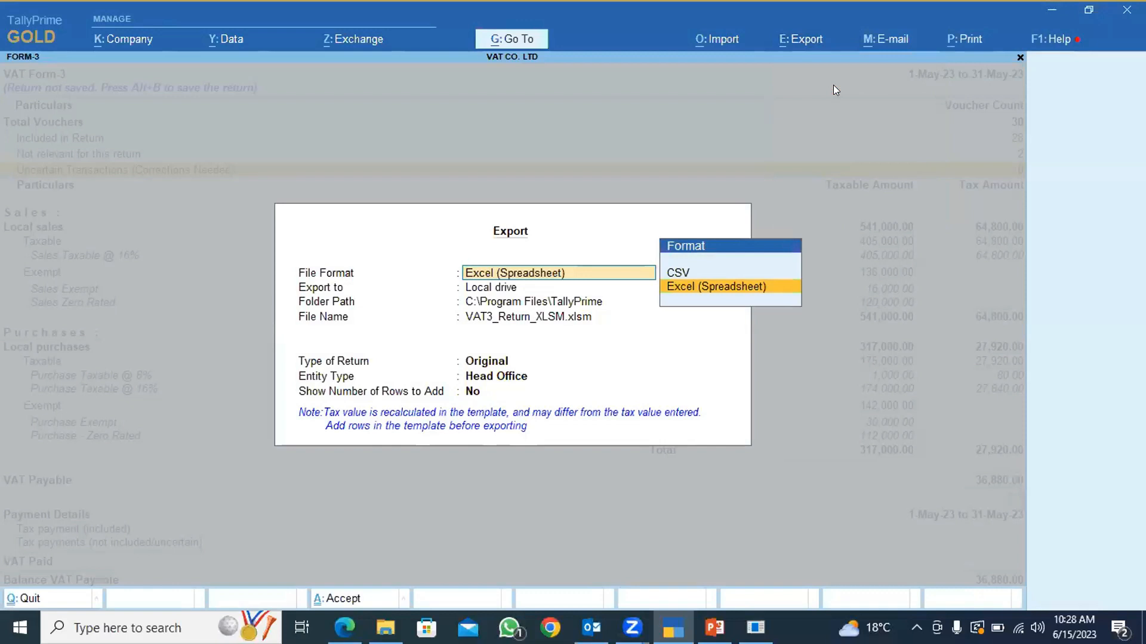
key(Return)
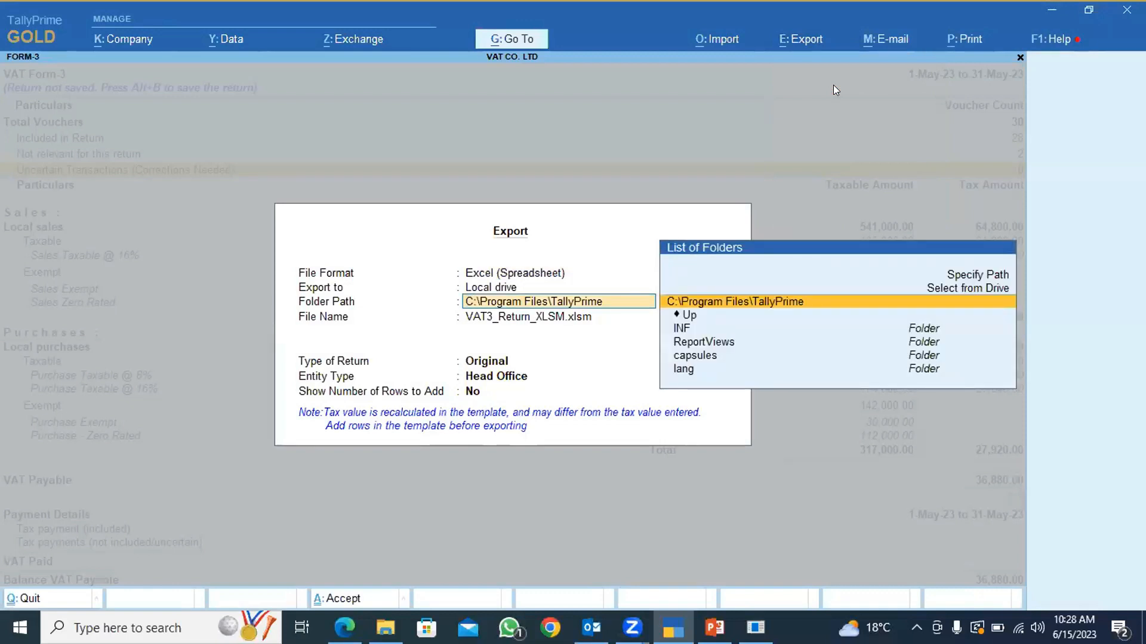
Set the export folder path to D:\VAT.
key(Down)
key(Up)
key(Up)
key(Return)
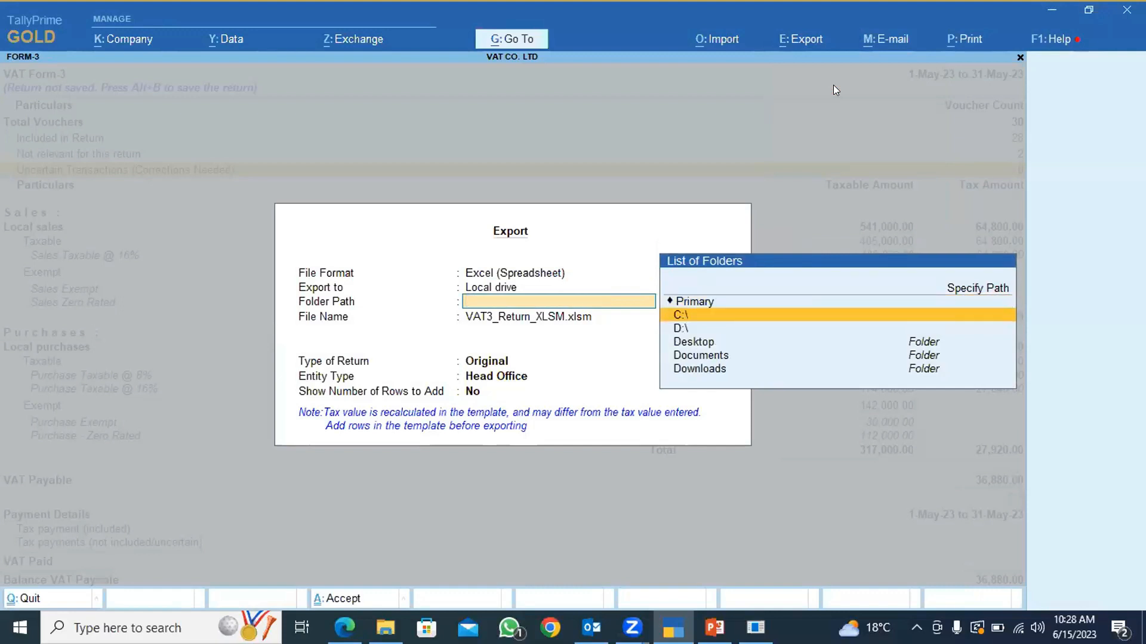
key(Down)
key(Down)
key(Up)
key(Return)
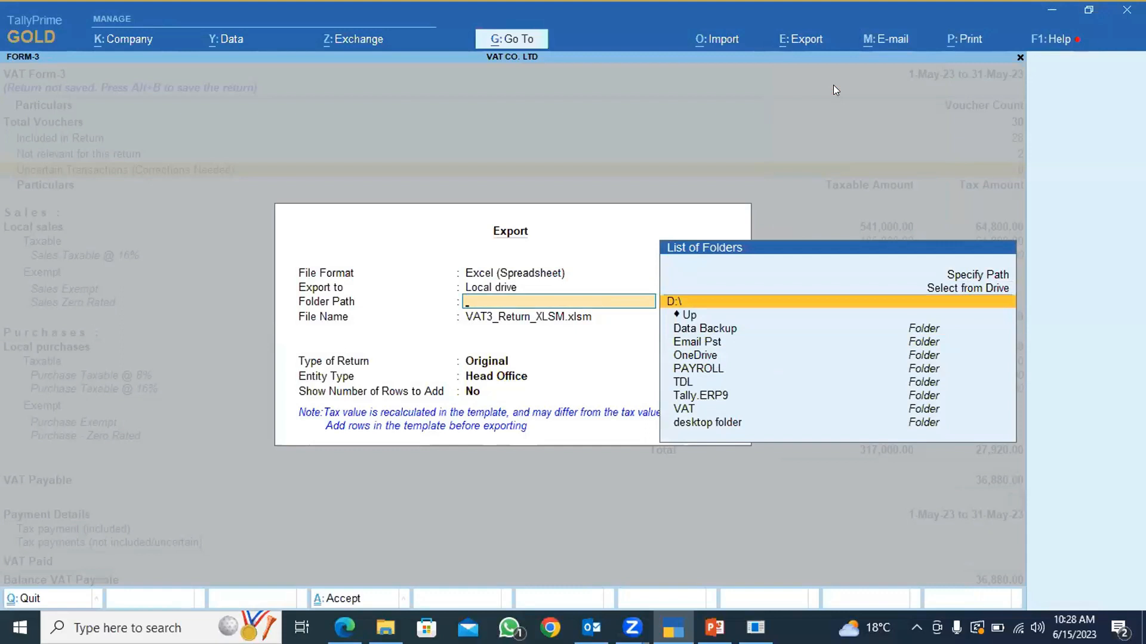
key(Down)
key(Down)
key(Down)
key(Down)
key(Down)
key(Down)
key(Down)
key(Down)
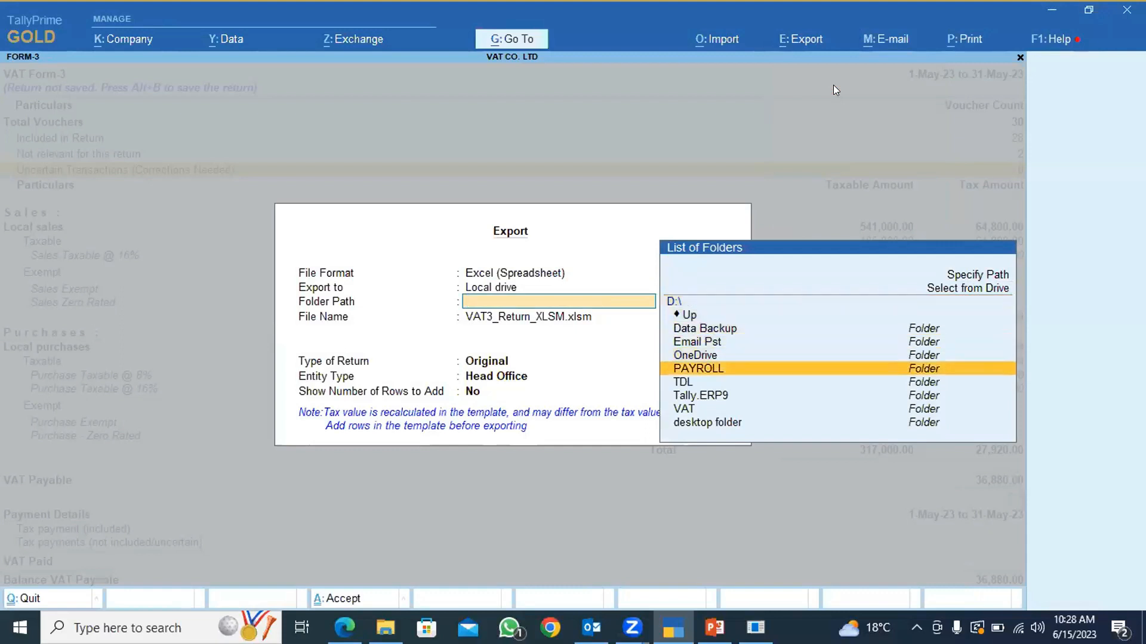
key(Return)
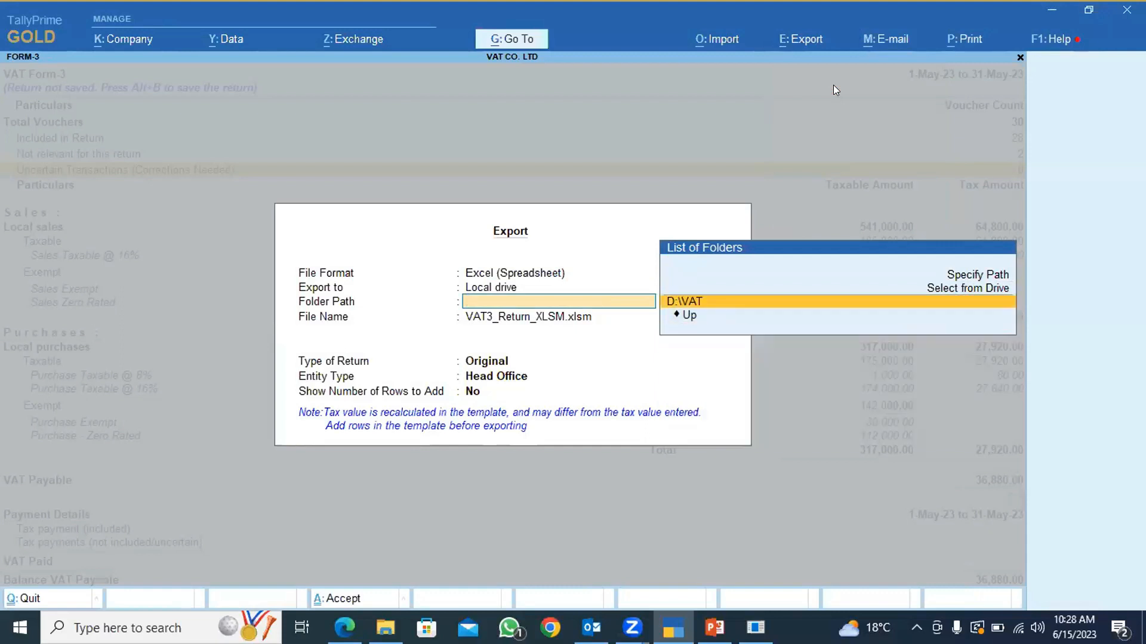
key(Return)
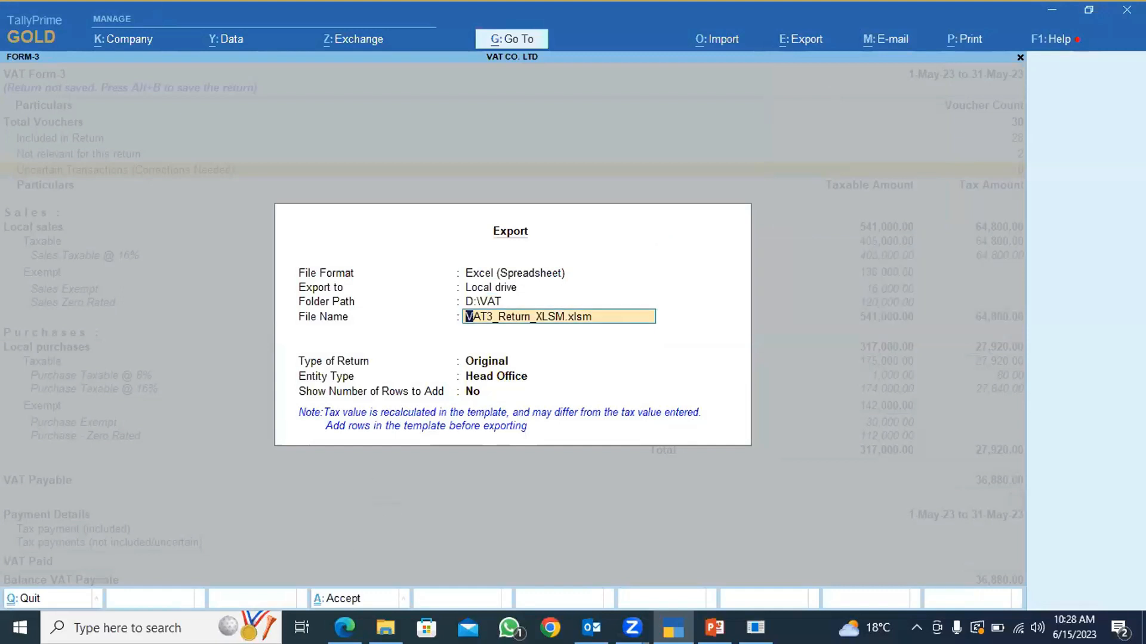
Copy the name of the VAT3_Return_15.0.1 template from the D:\VAT folder in File Explorer.
click(386, 628)
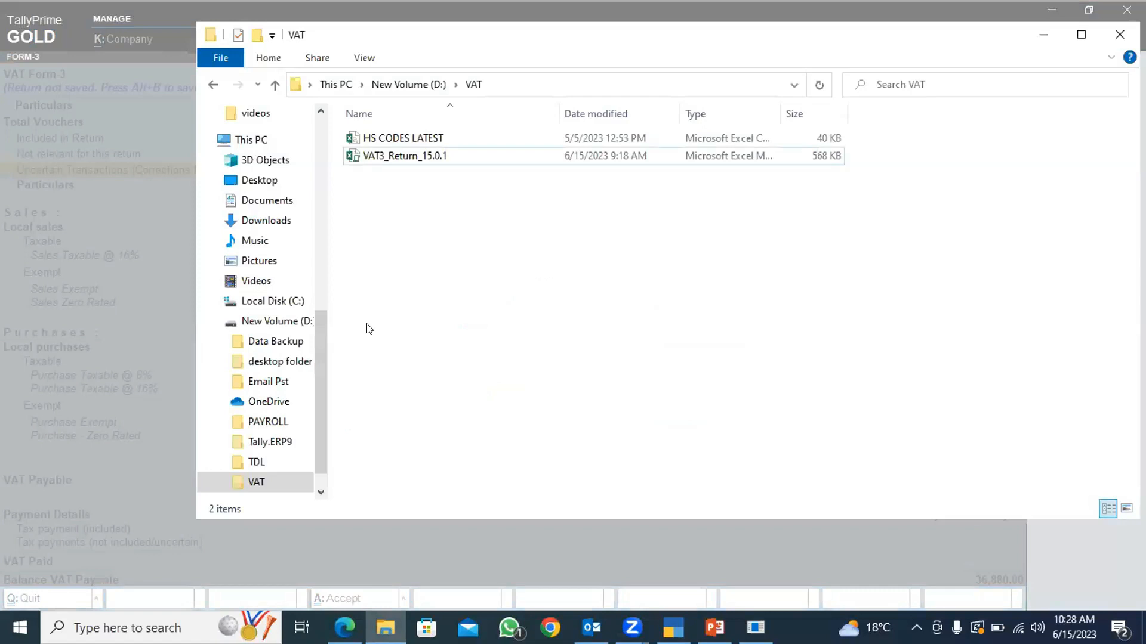
click(444, 156)
right_click(443, 145)
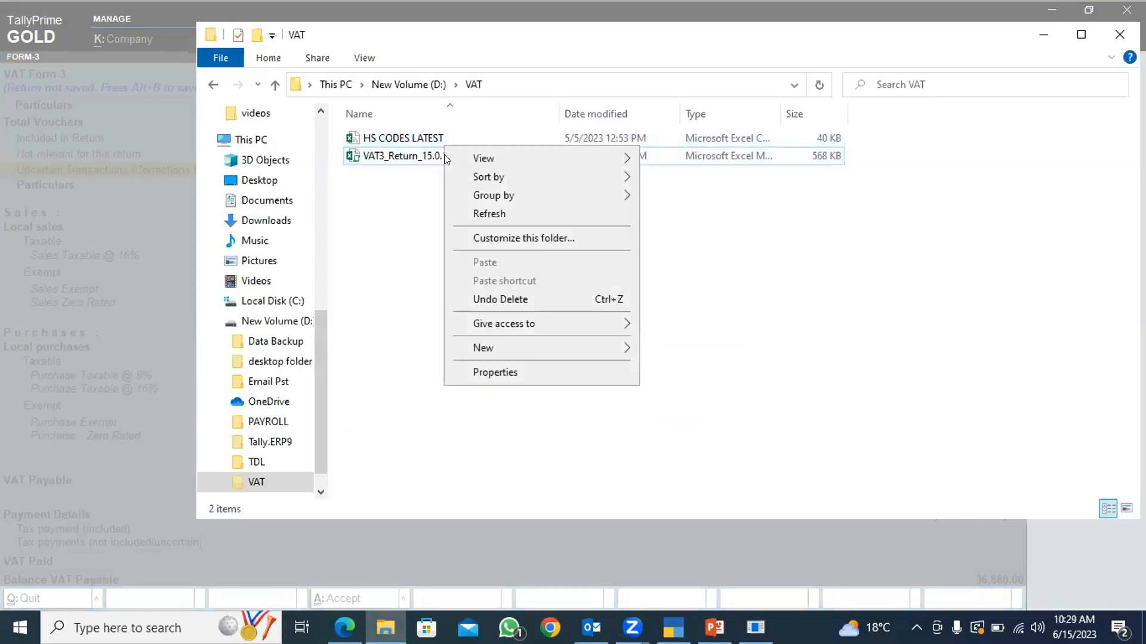
double_click(417, 154)
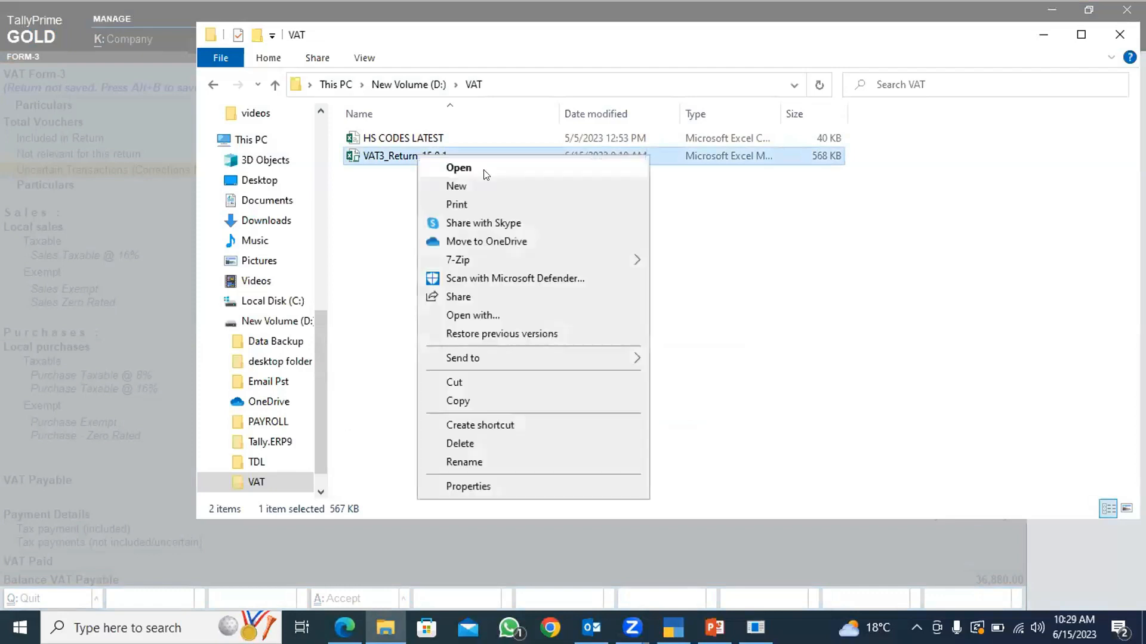
click(471, 462)
key(ctrl+c)
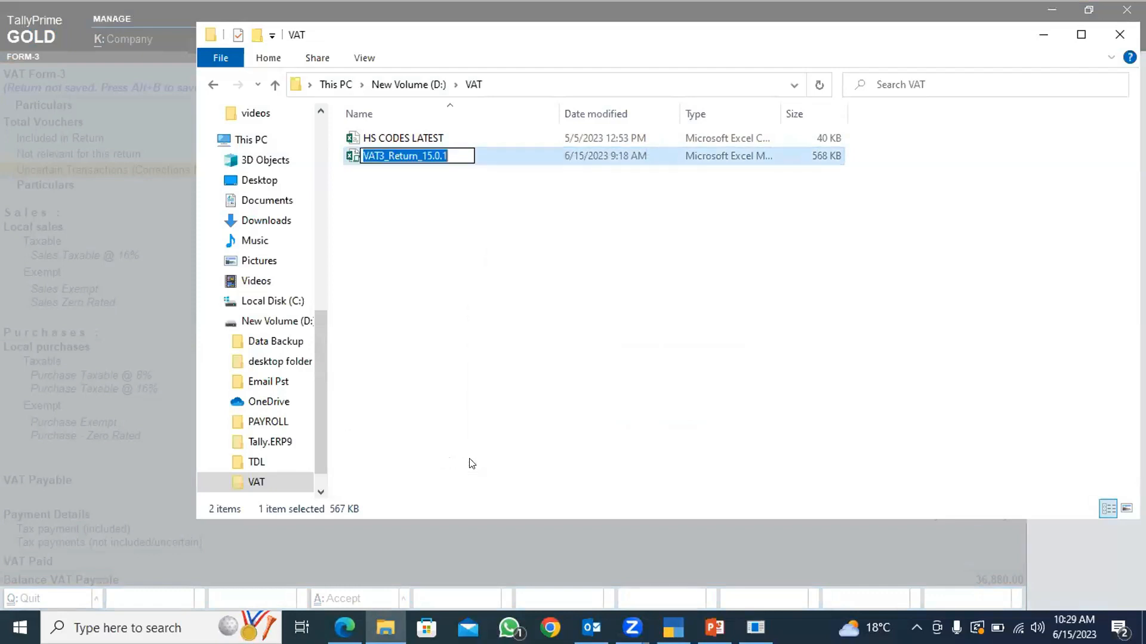
click(516, 524)
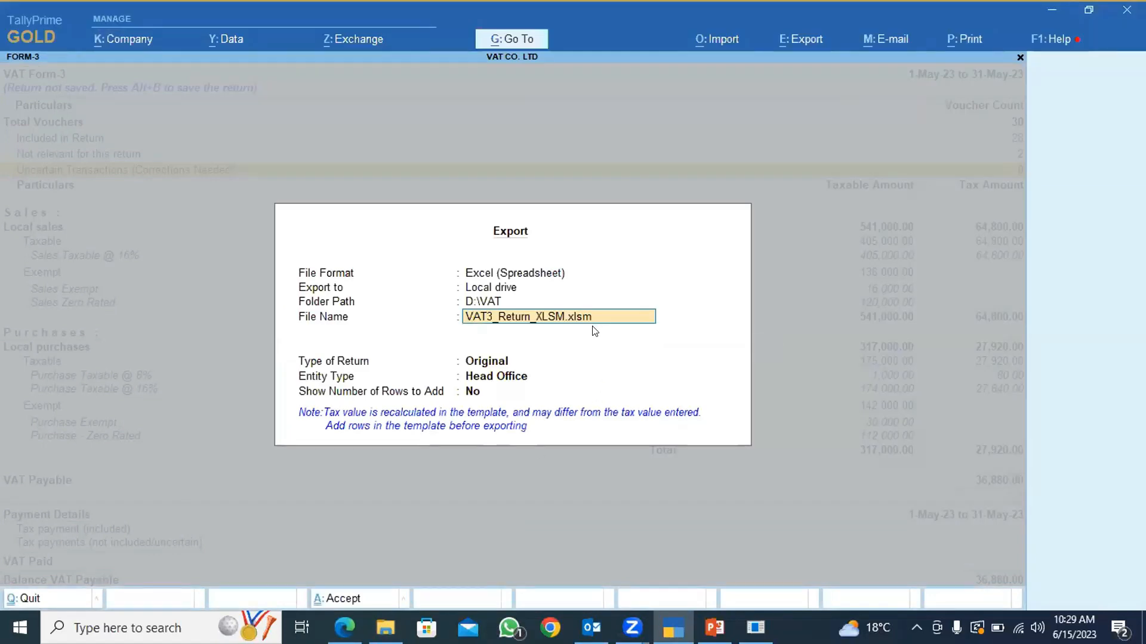
Back in TallyPrime, name the export file VAT3_Return_15.0.1.xlsm, keeping the return type Original and entity type Head Office.
key(BackSpace)
key(ctrl+v)
text(.xlsm)
key(Return)
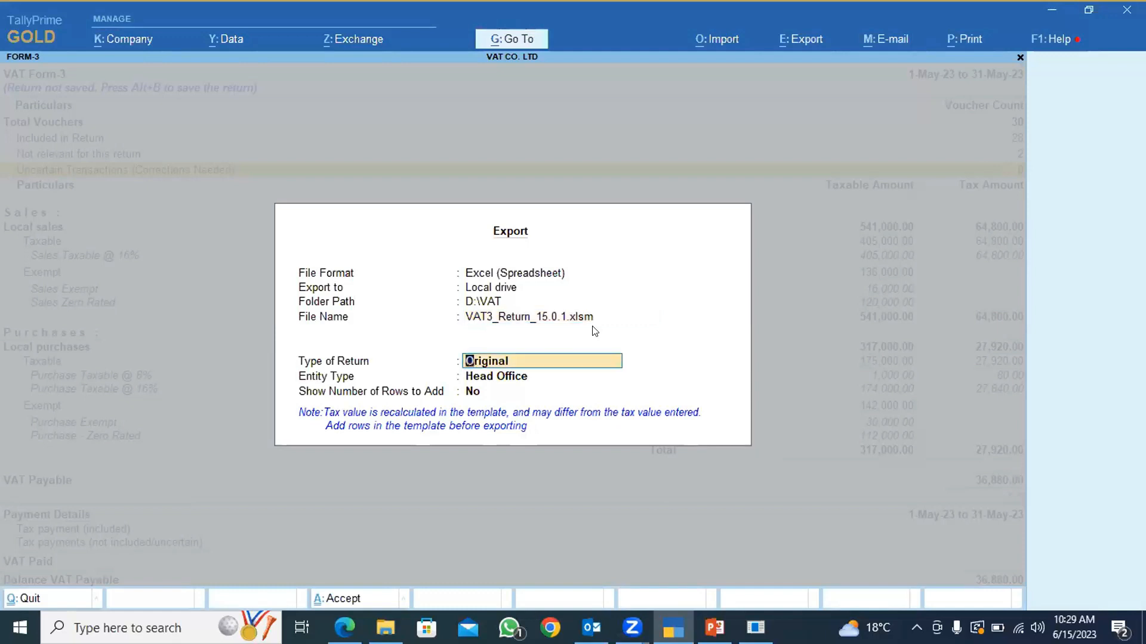
key(Return)
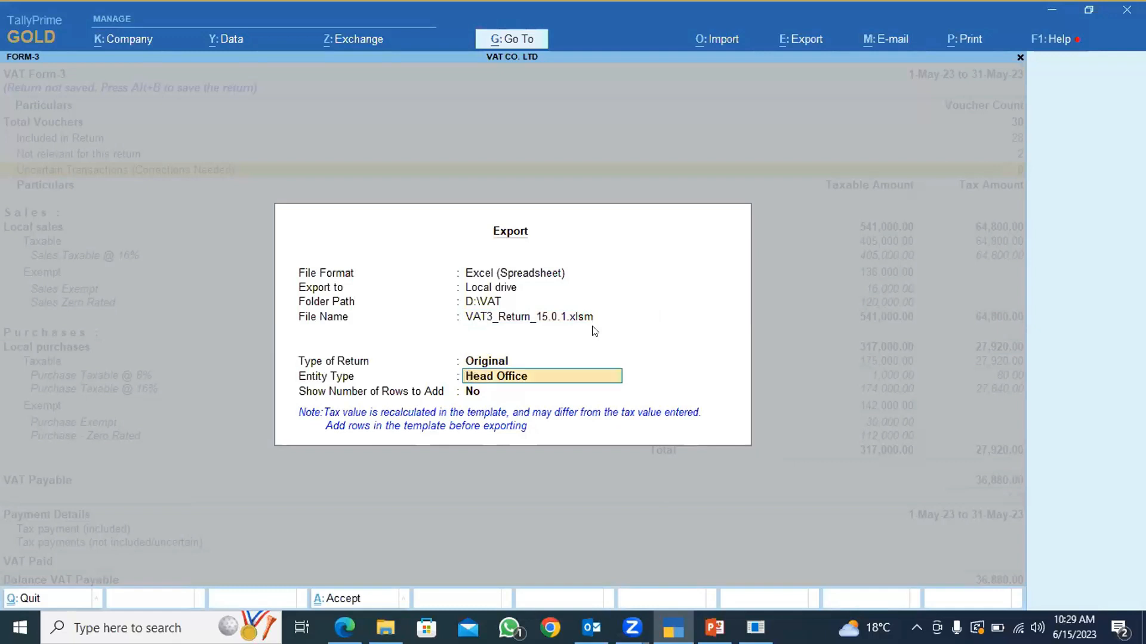
key(Return)
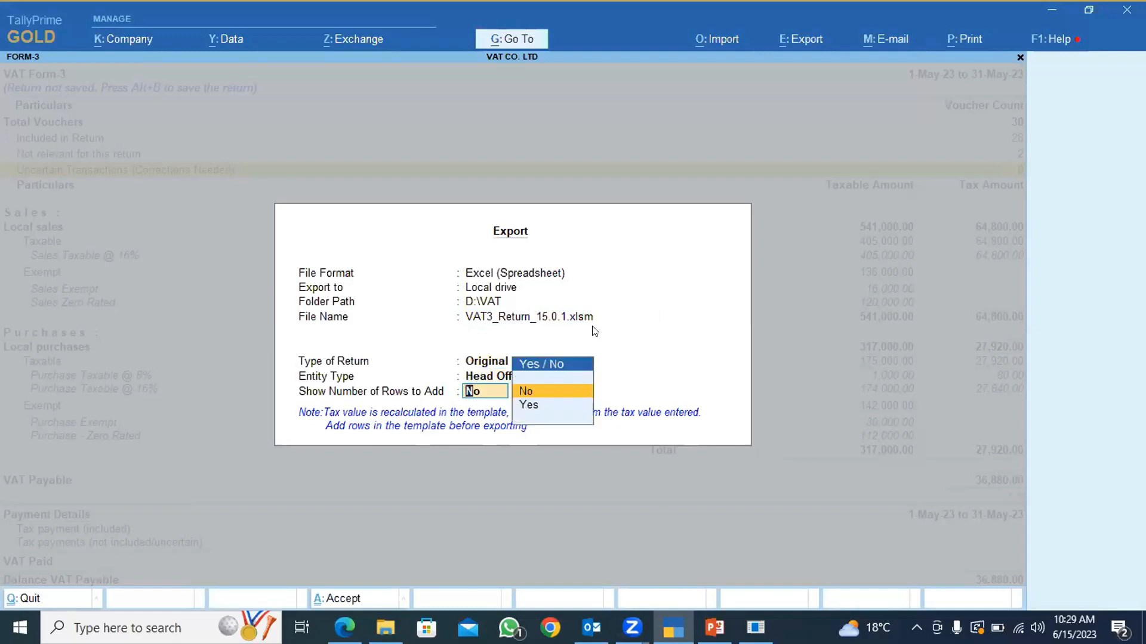
Show the number of rows to add to each Excel sheet and accept the export settings.
key(Down)
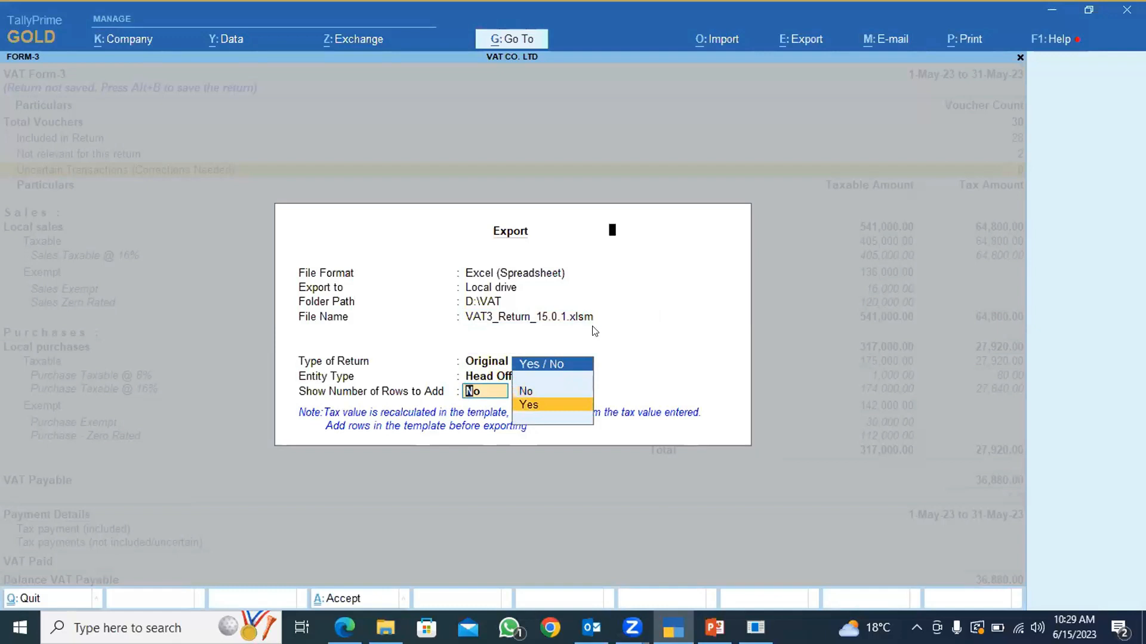
key(Return)
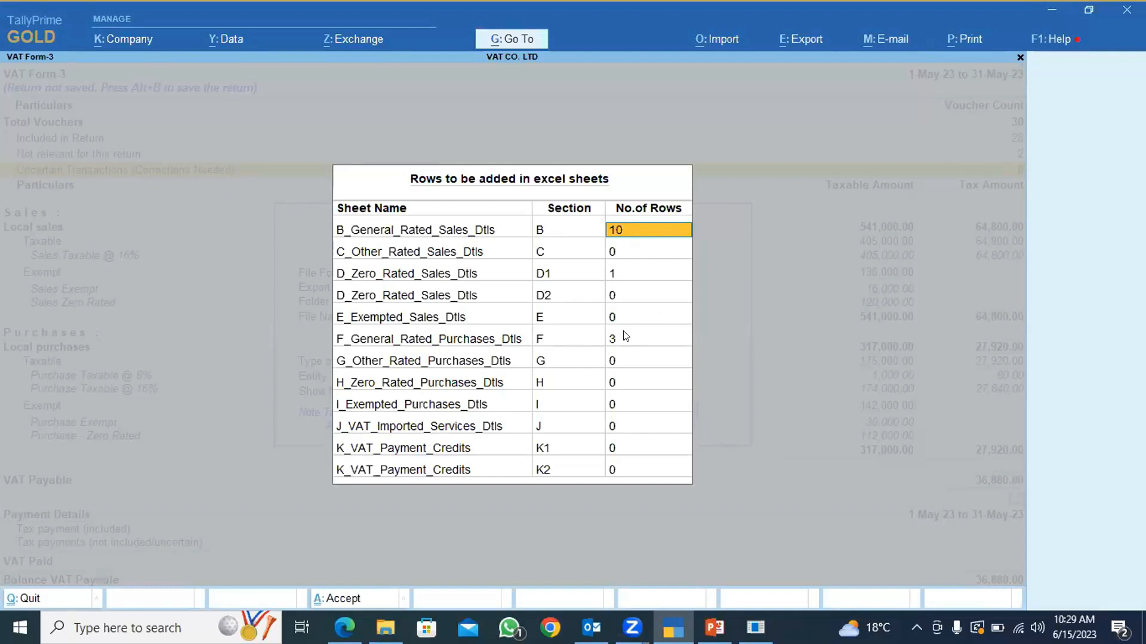
key(ctrl+a)
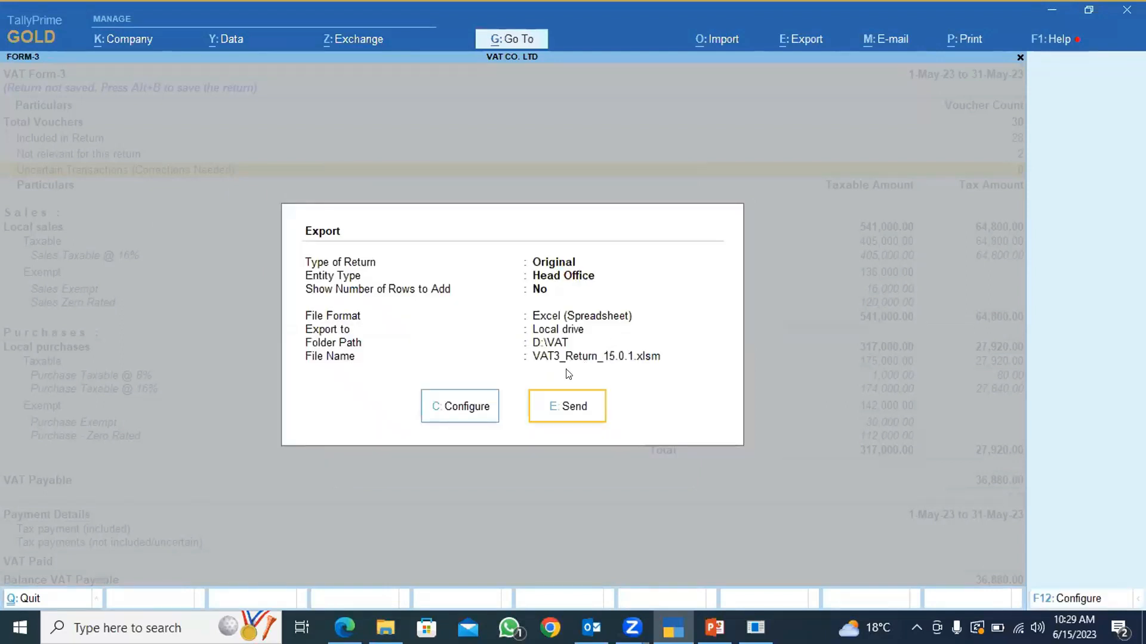
Open VAT3_Return_15.0.1 from the D:\VAT folder in File Explorer and enable its editing and macro content.
mouse_move(385, 627)
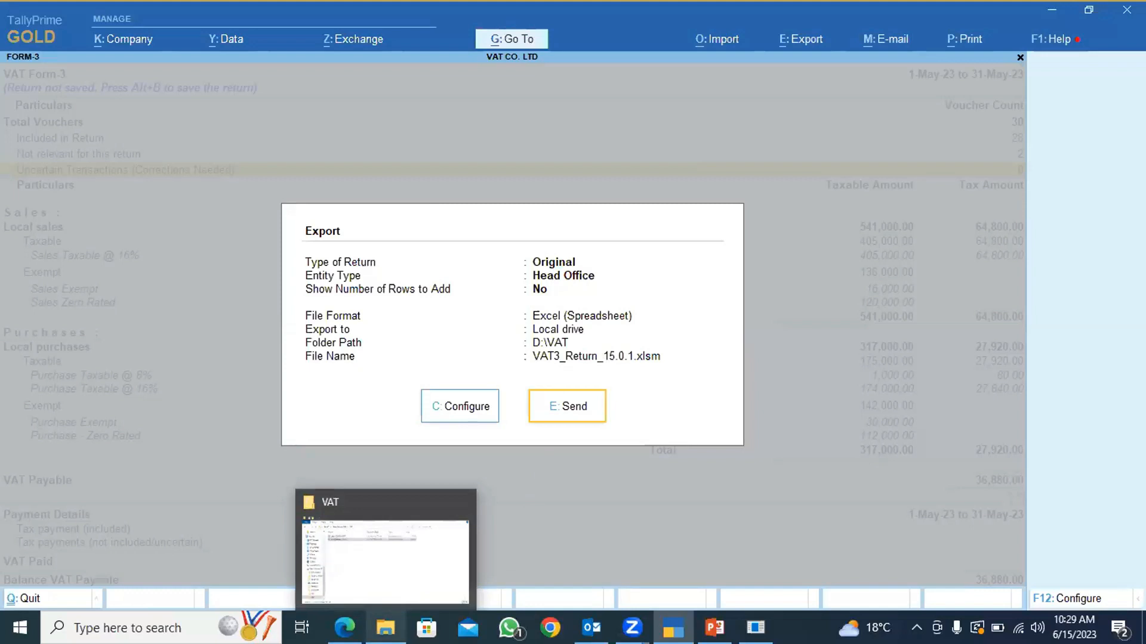
click(386, 628)
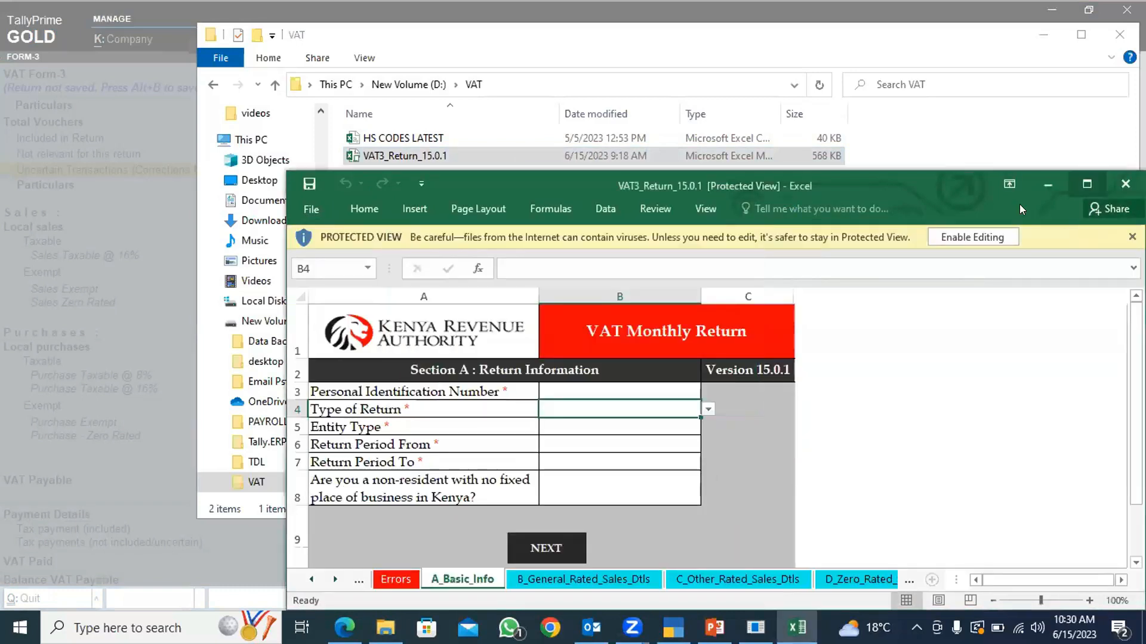
click(1087, 184)
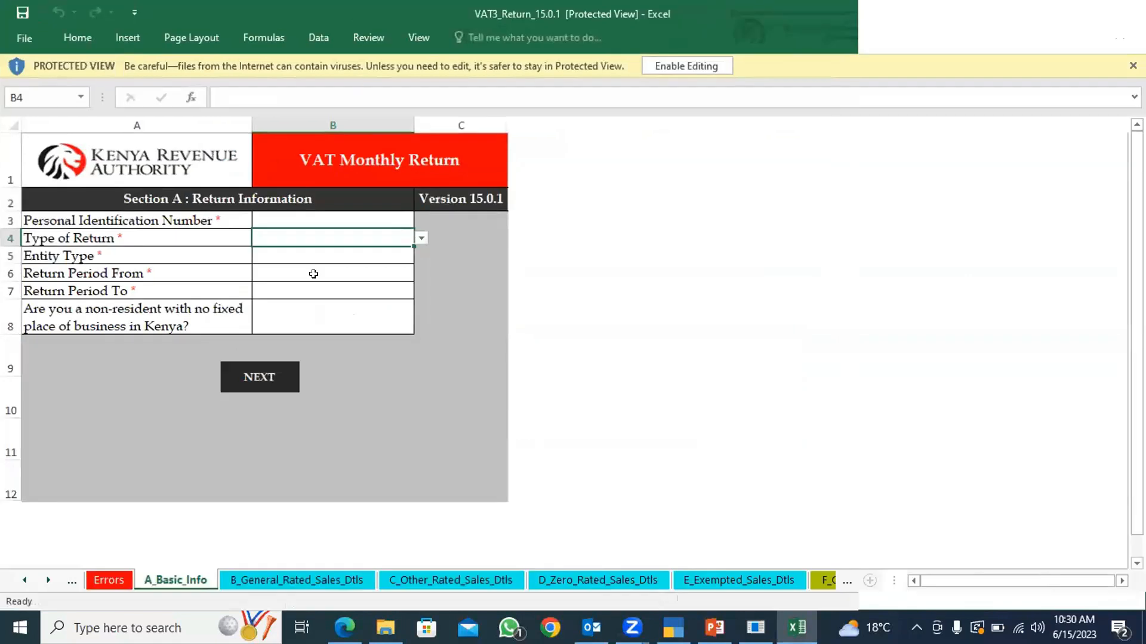
click(680, 66)
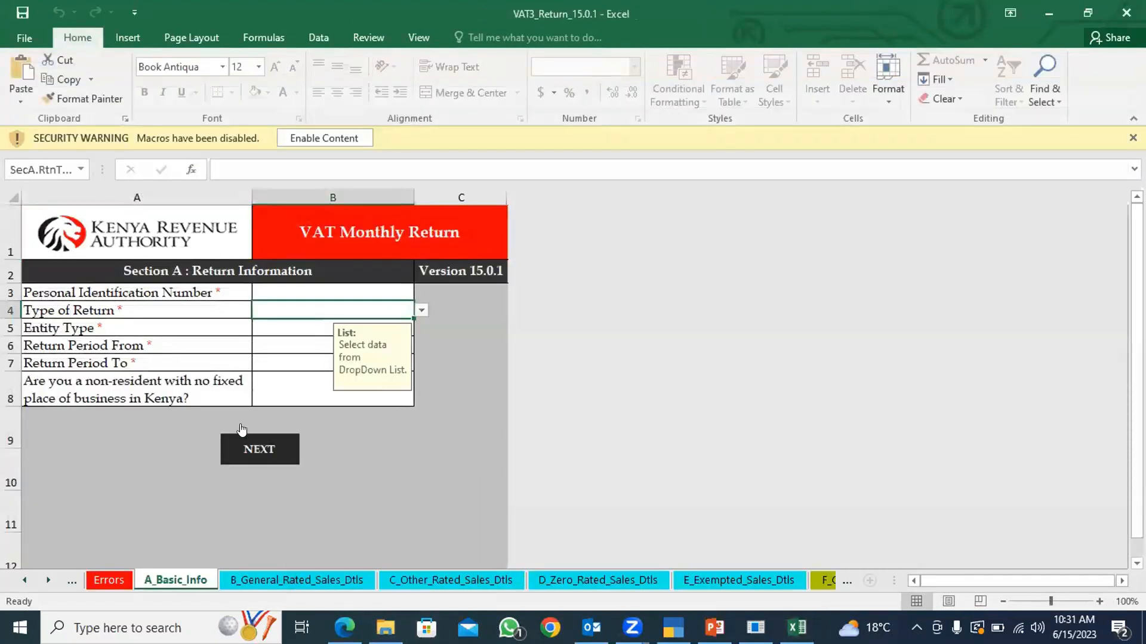
click(316, 147)
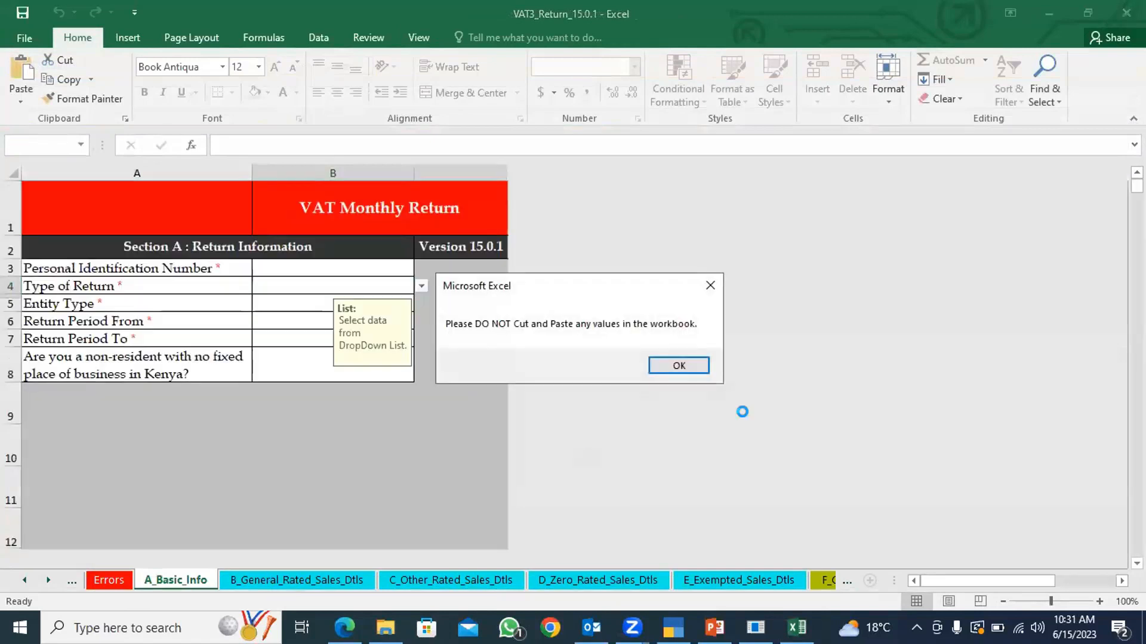
click(681, 366)
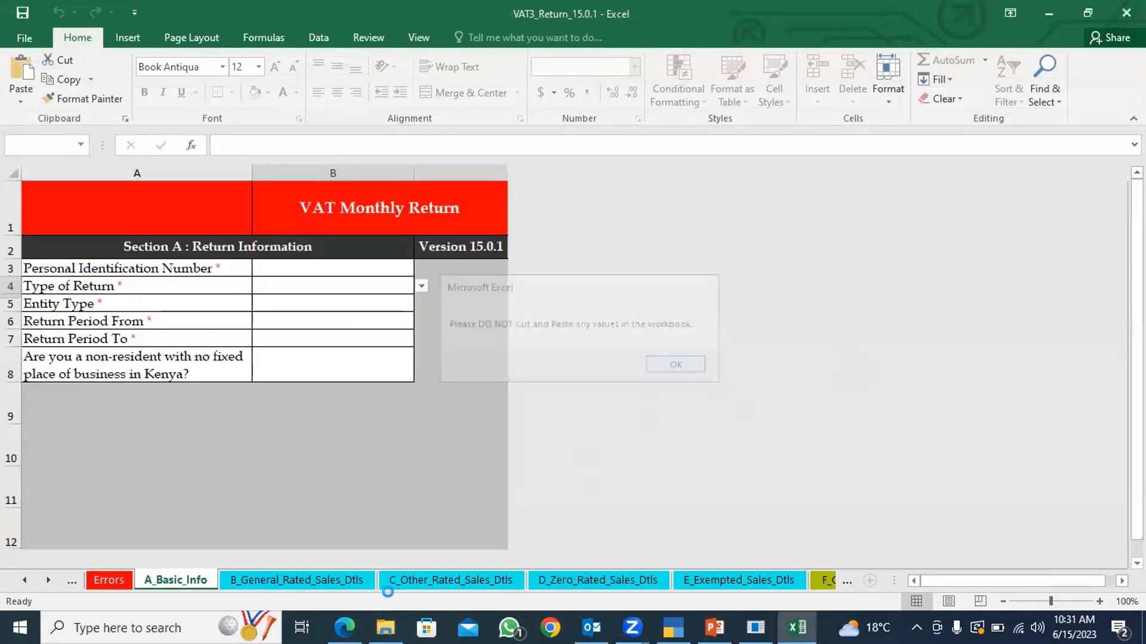
Add 10 rows to Section B on the B_General_Rated_Sales_Dtls sheet.
click(300, 578)
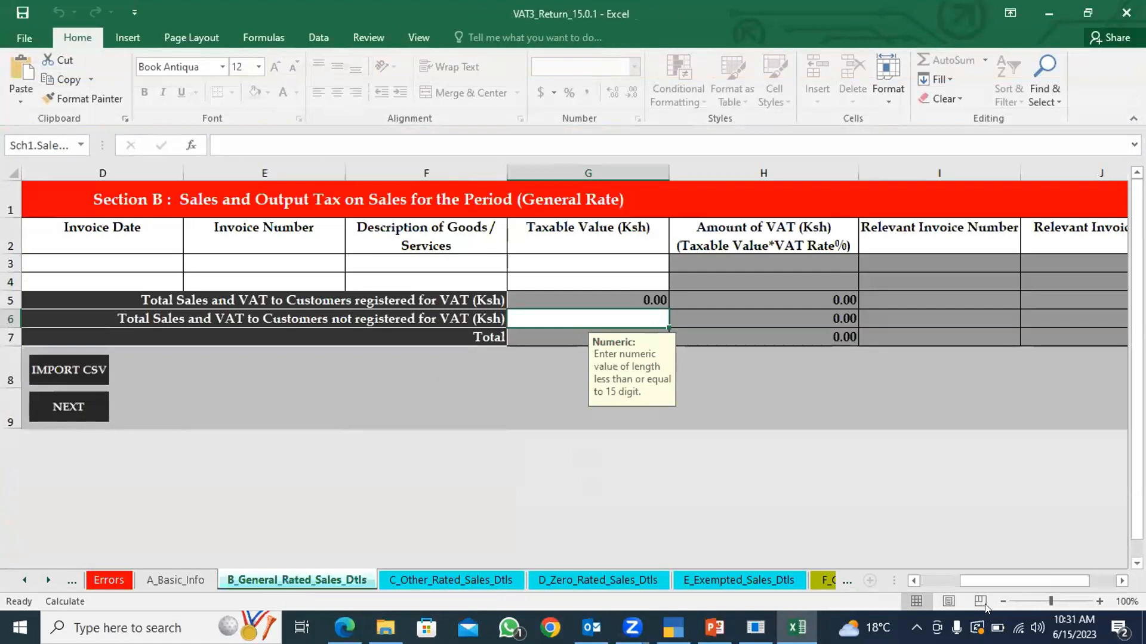
click(912, 581)
click(911, 582)
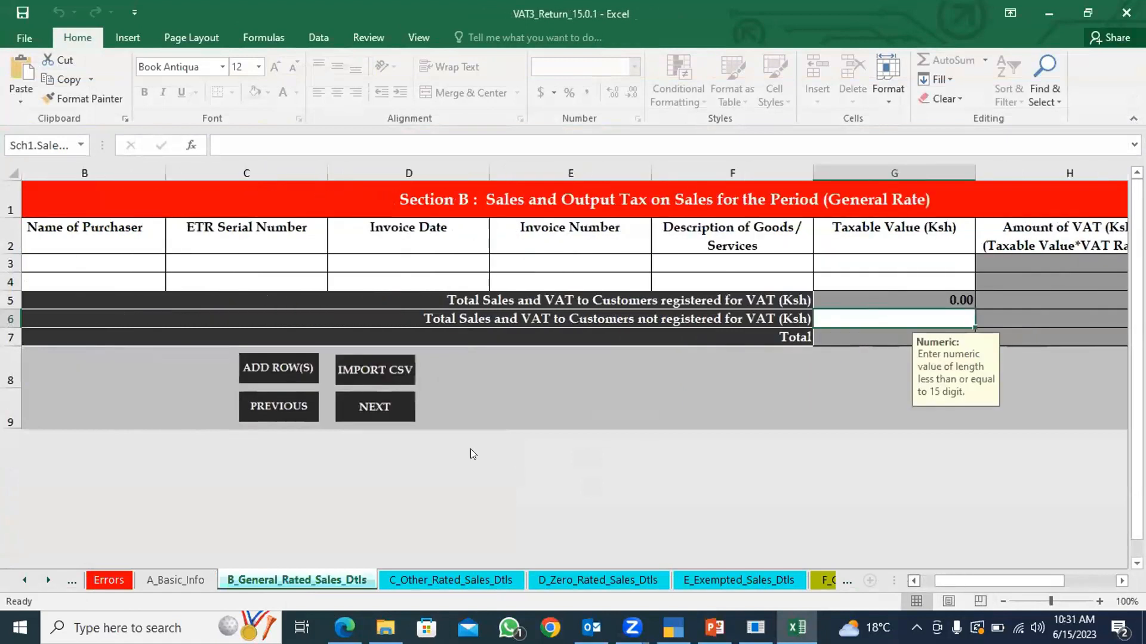
click(300, 373)
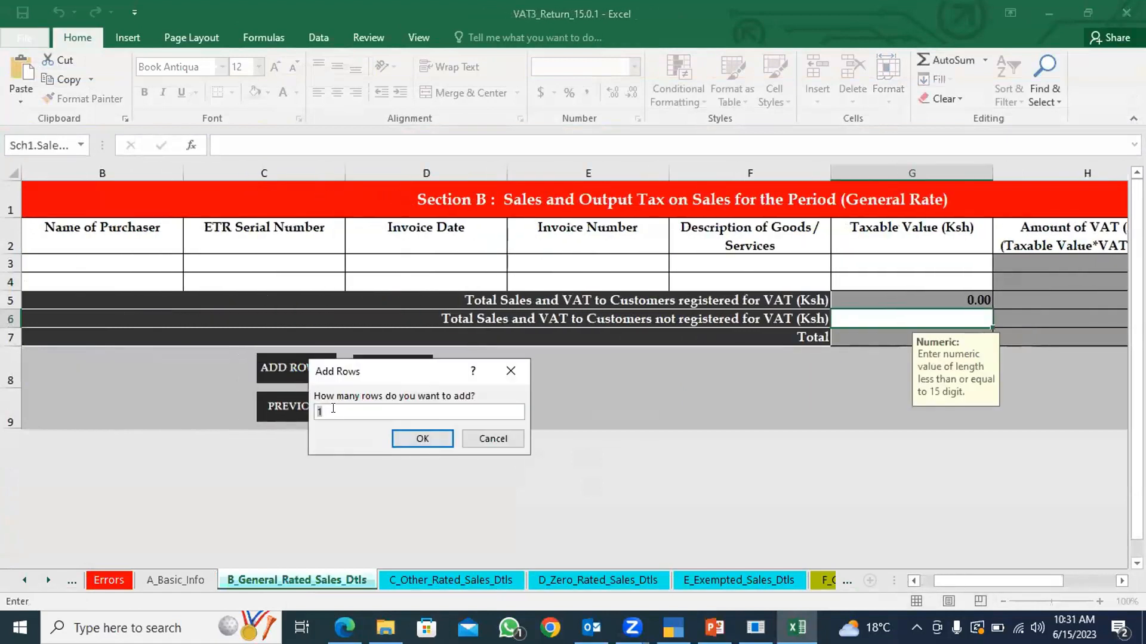
text(10)
click(422, 439)
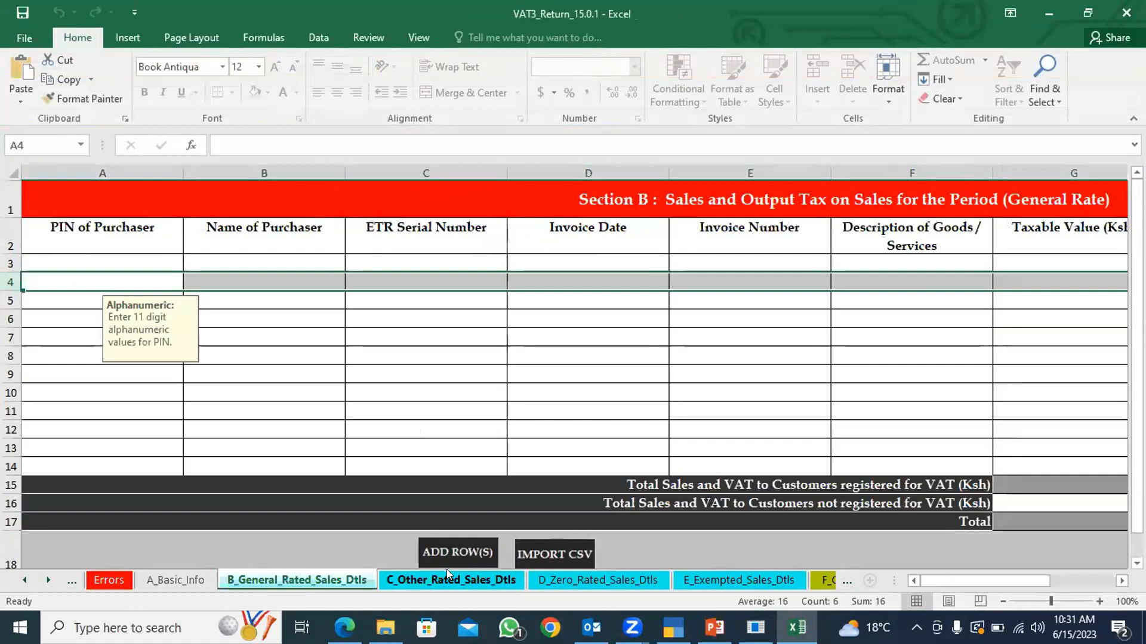
Add 3 rows to Section F on the F_General_Rated_Purchases_Dtls sheet, and save and close the workbook.
click(523, 585)
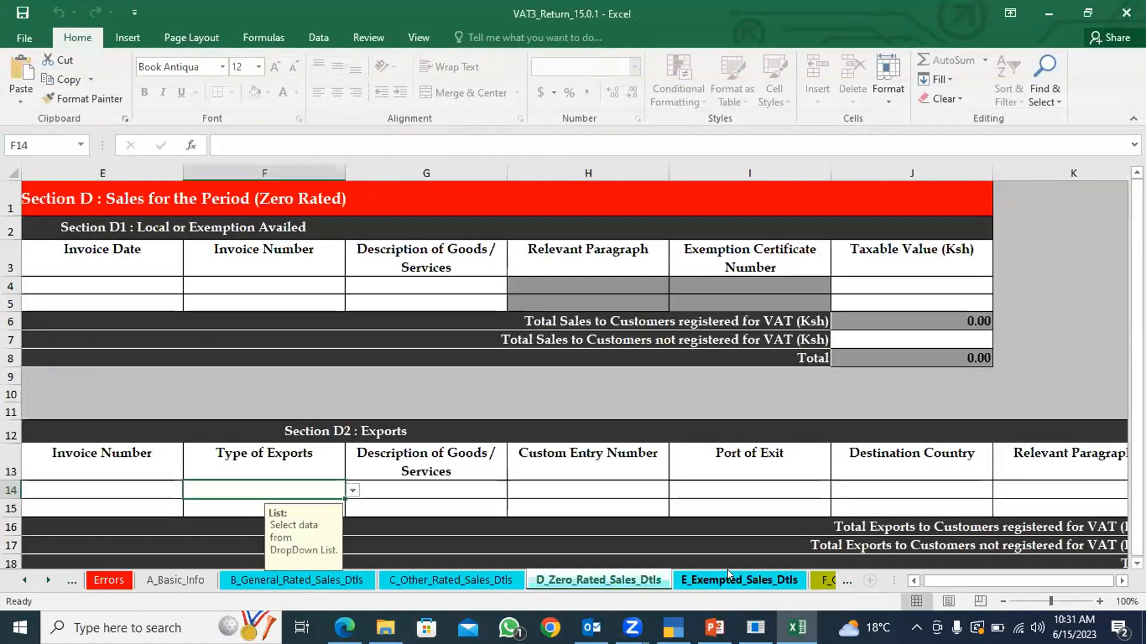
click(705, 579)
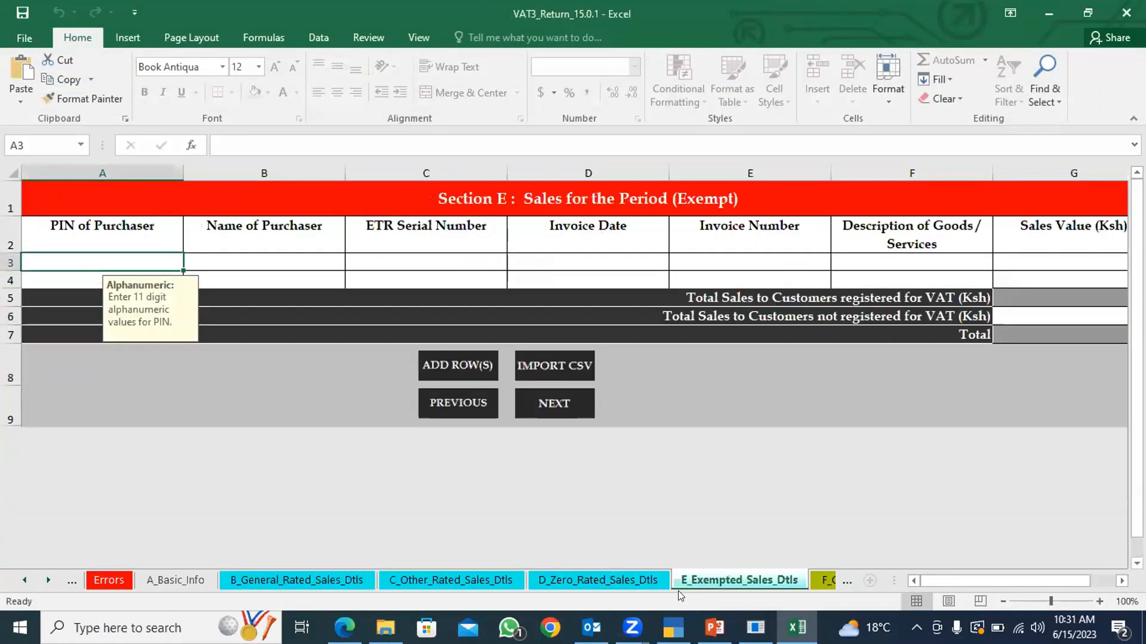
click(847, 578)
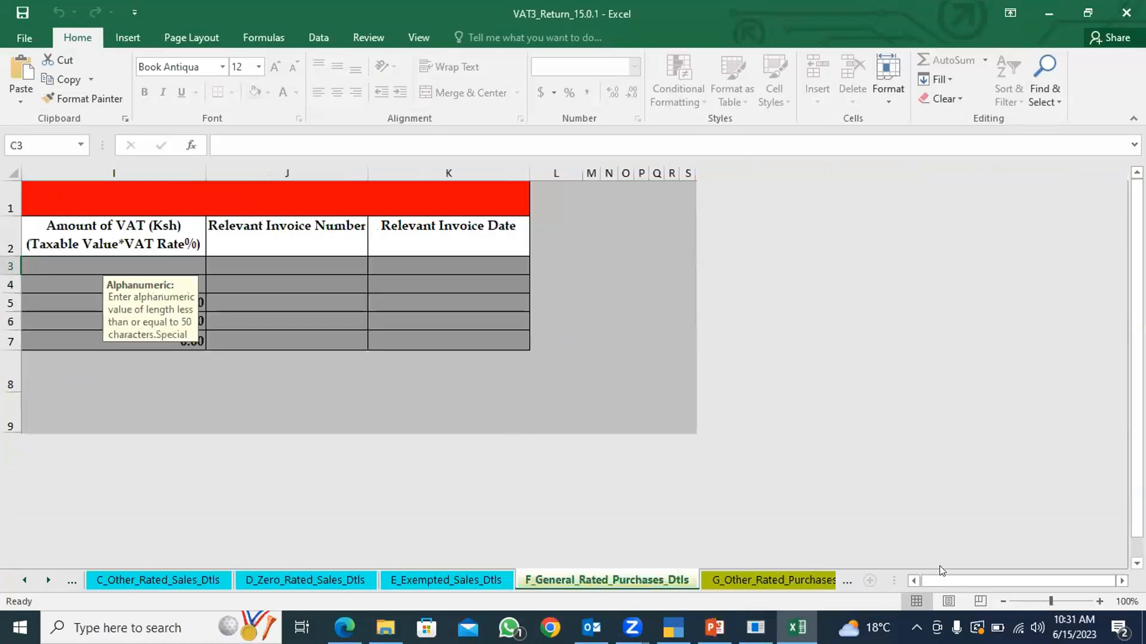
click(914, 578)
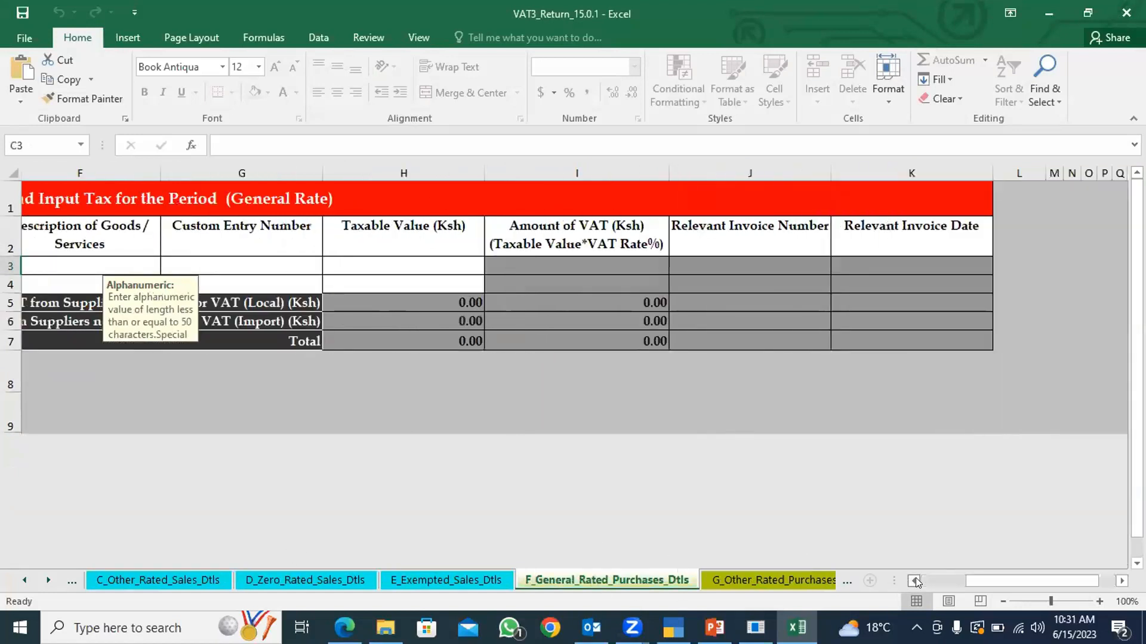
click(916, 580)
click(915, 579)
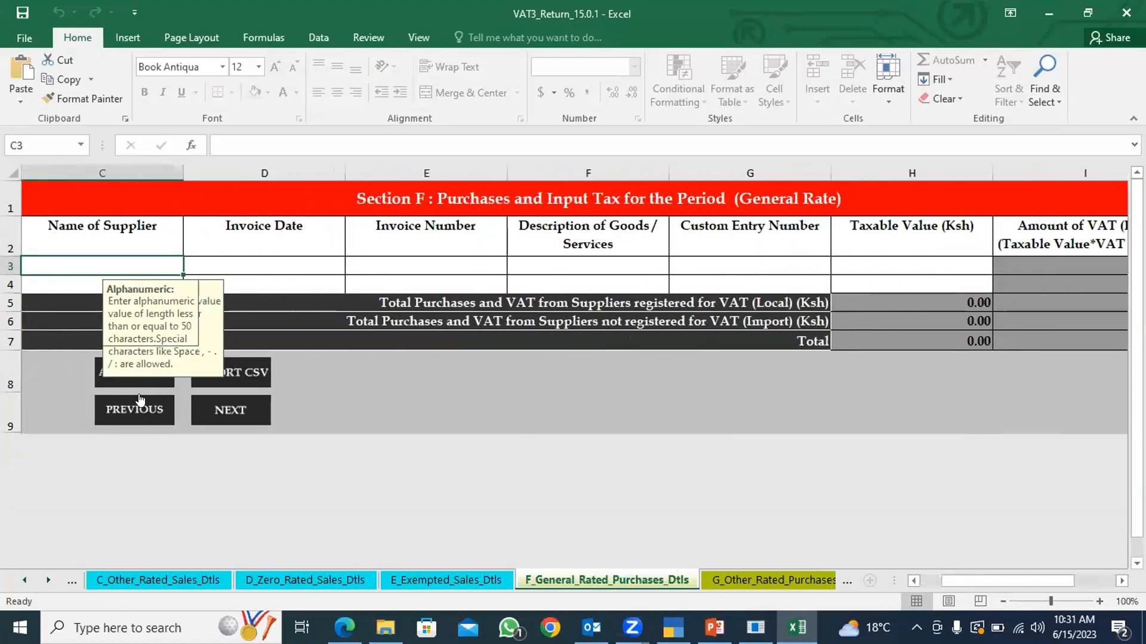
click(142, 386)
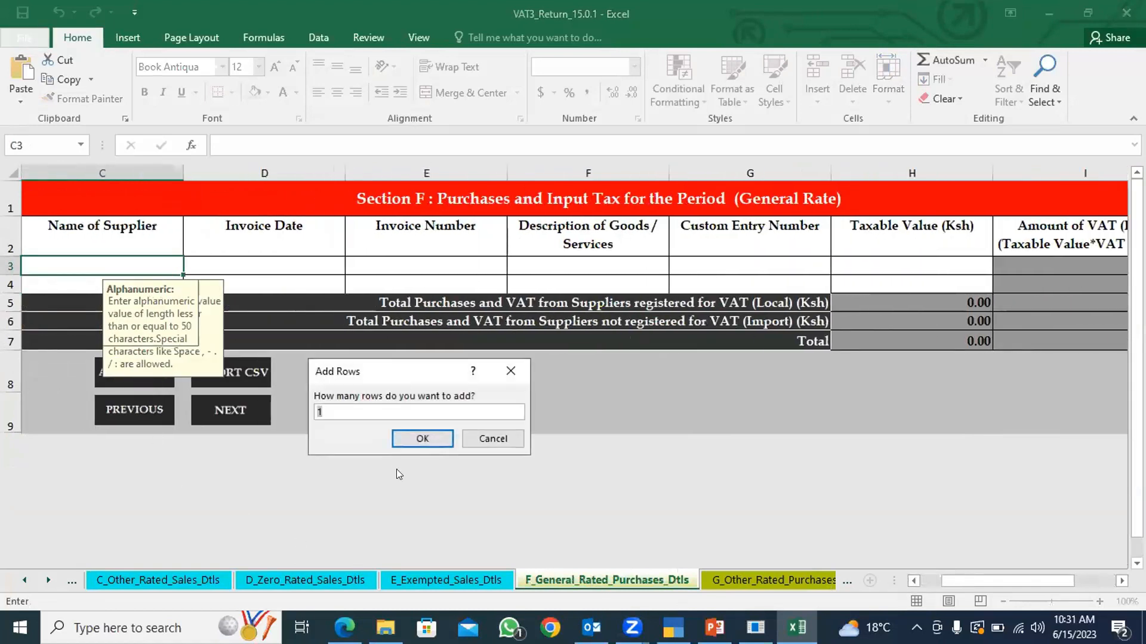
text(3)
click(432, 441)
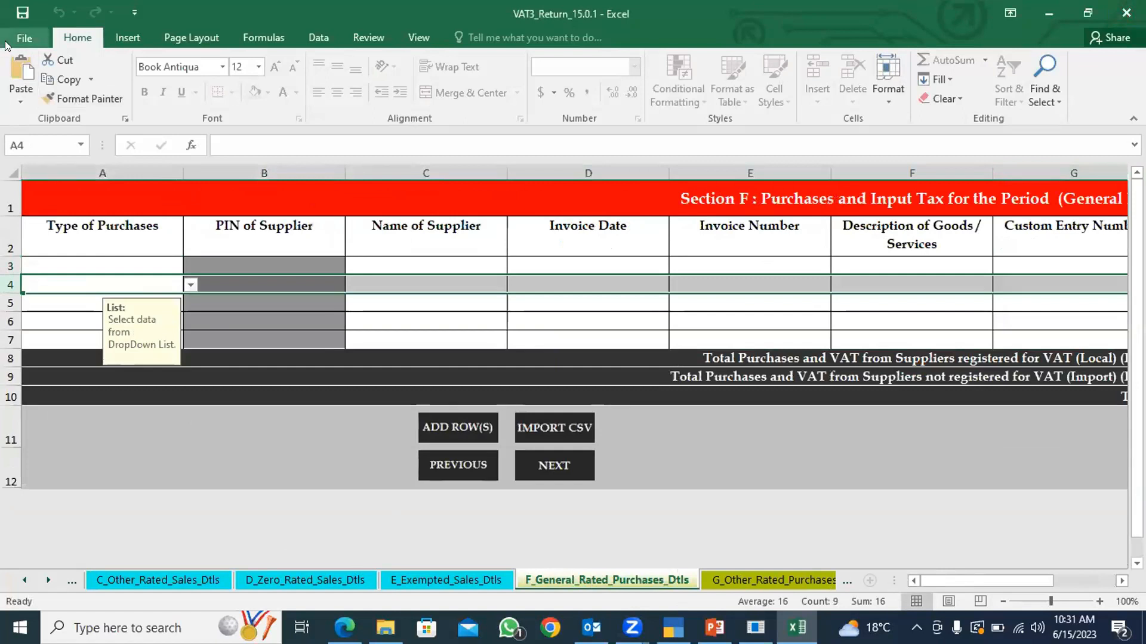
click(23, 13)
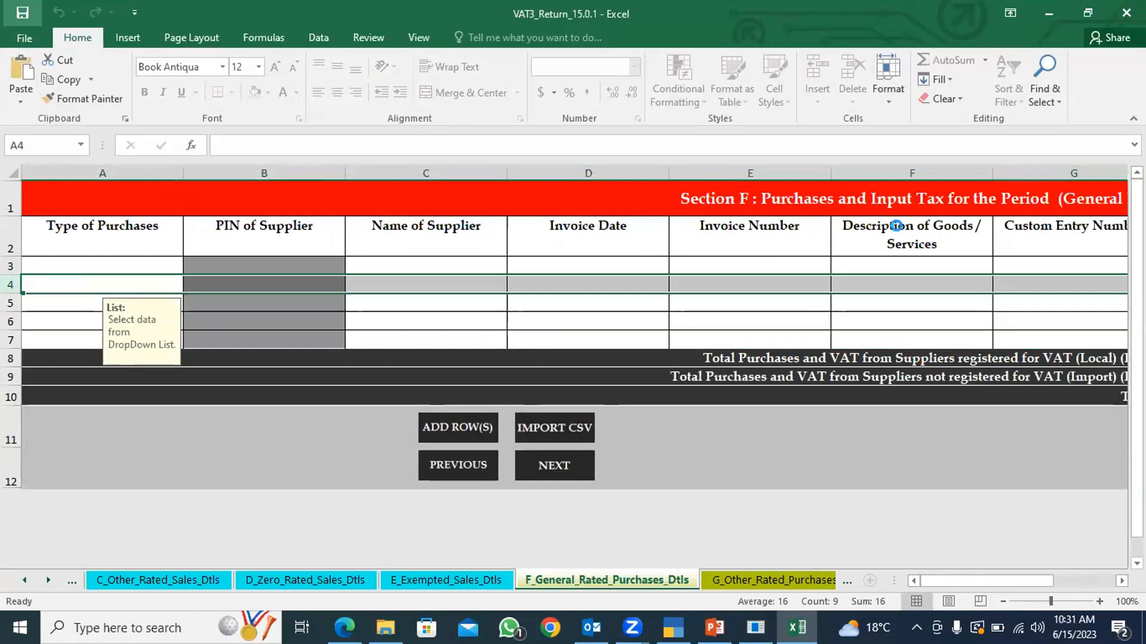
click(1124, 10)
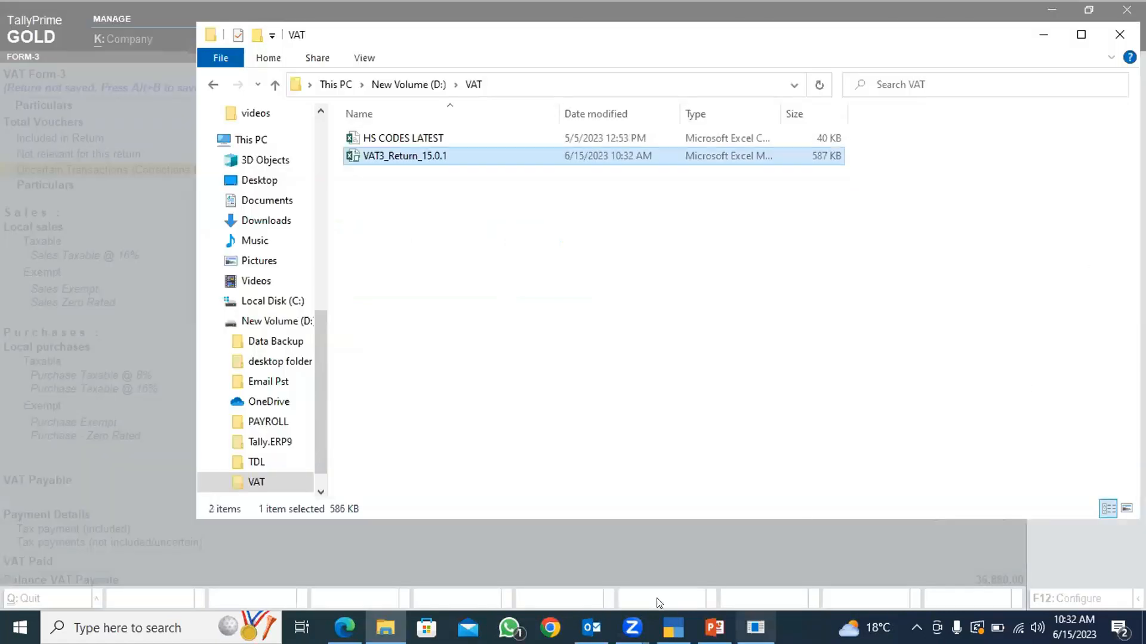
Switch back to TallyPrime and send the VAT Form-3 export, replacing the existing D:\VAT\VAT3_Return_15.0.1.xlsm file.
click(673, 628)
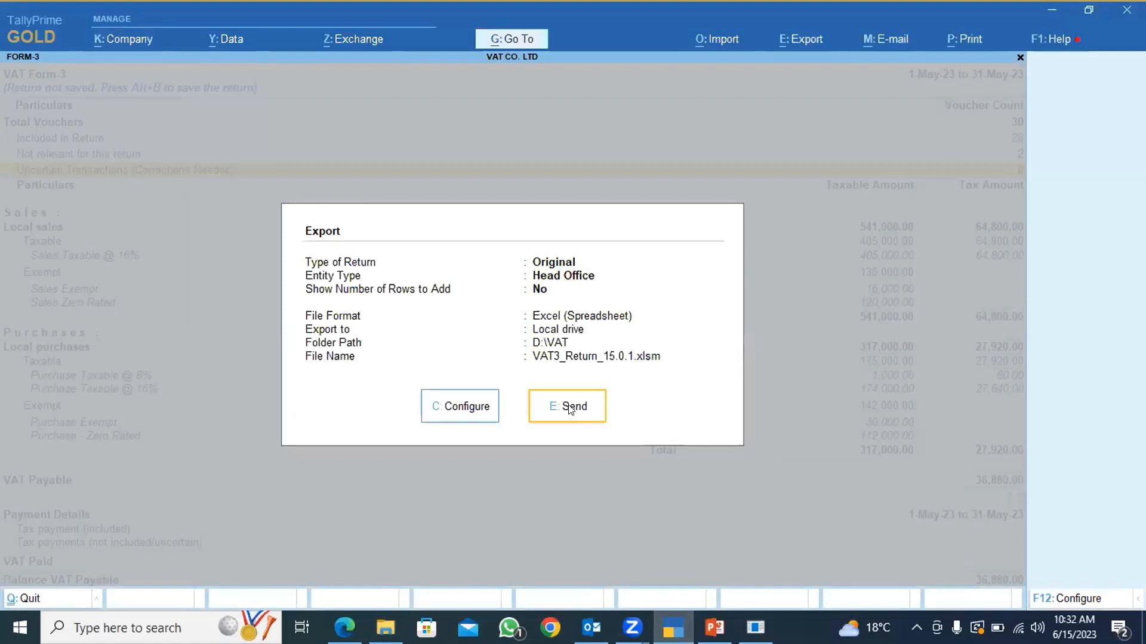
click(569, 408)
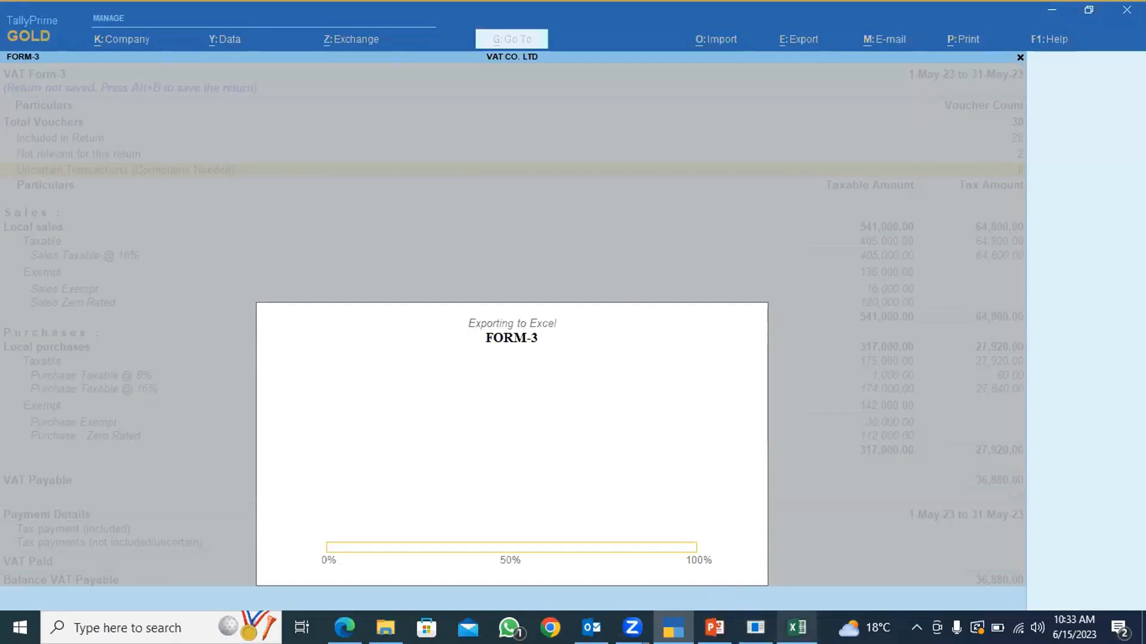
click(678, 366)
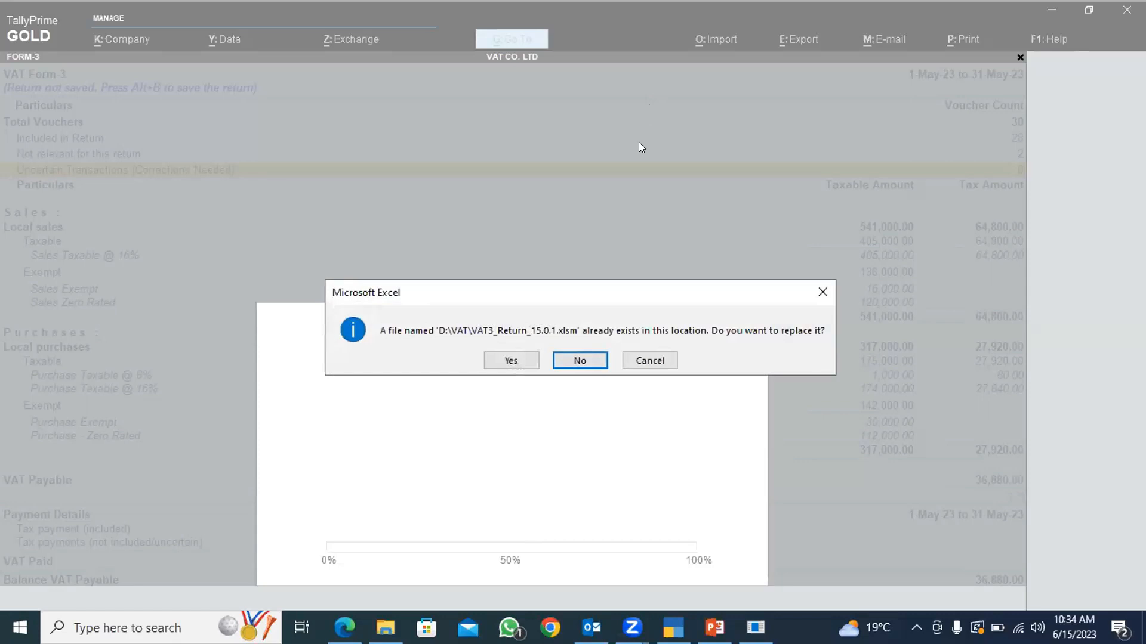
click(511, 361)
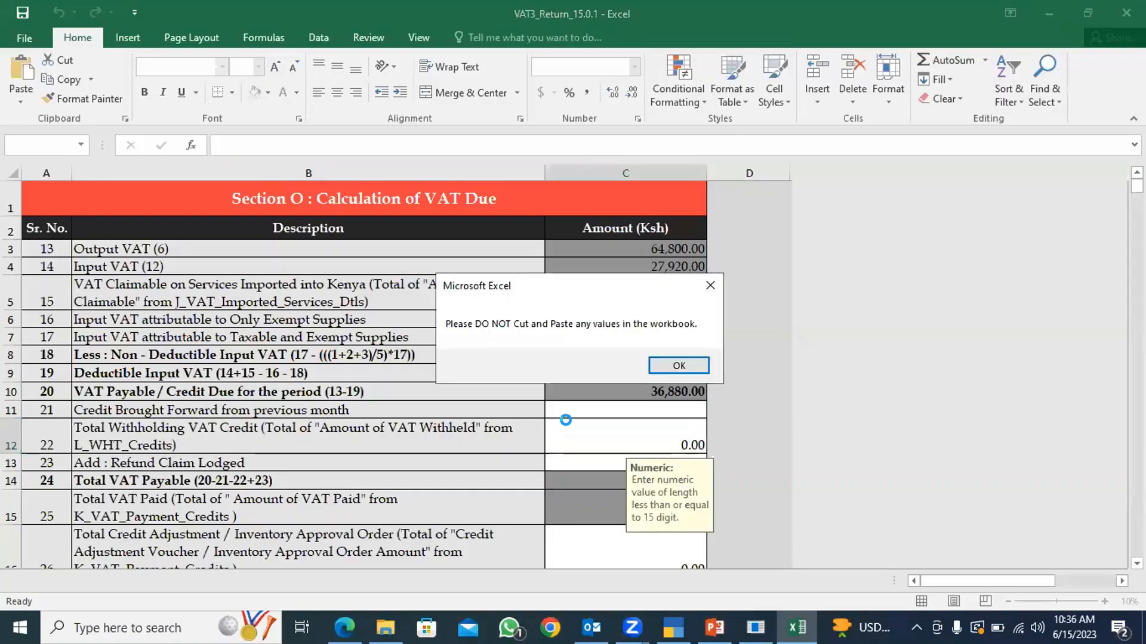
click(679, 367)
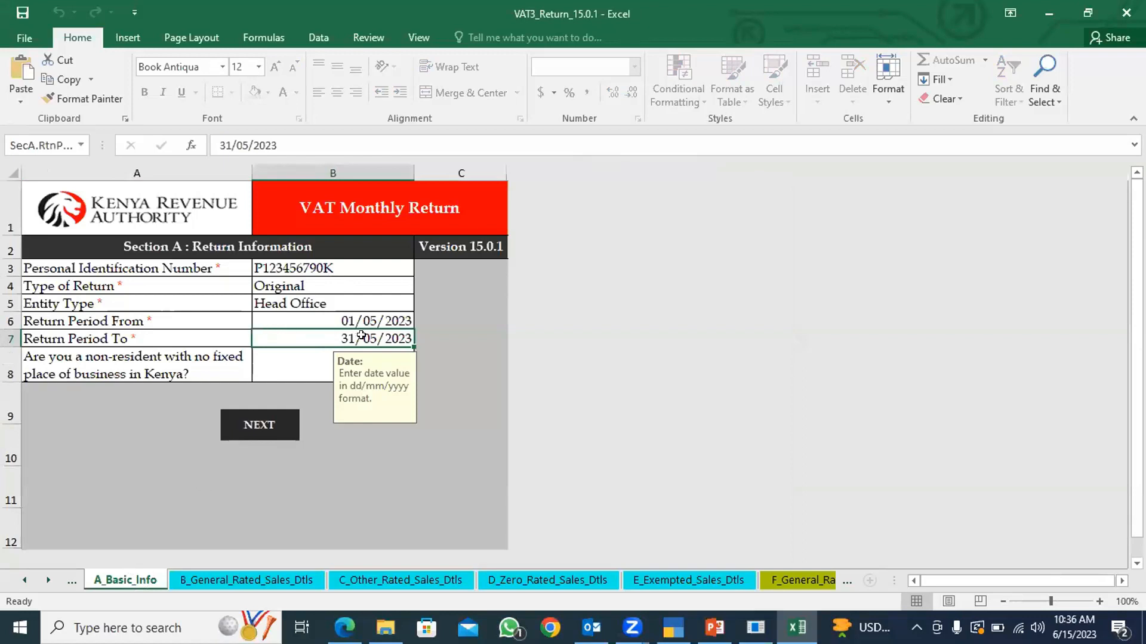
Compare the general-rated sales totals in the exported workbook's Section B with the taxable local sales of VAT Form-3 in TallyPrime.
click(250, 579)
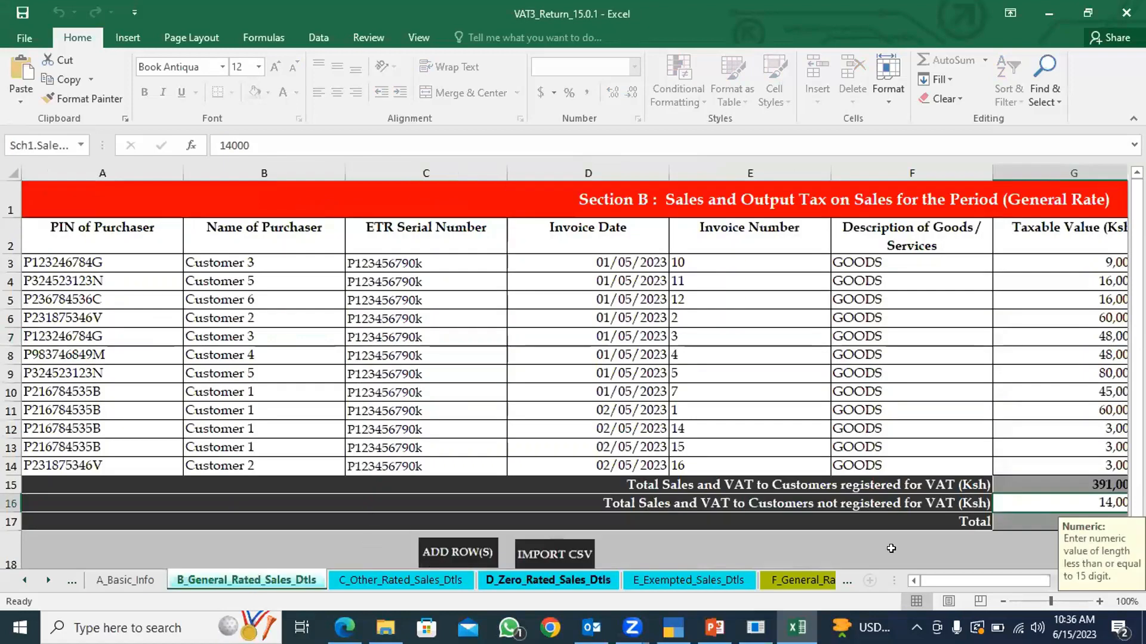
drag(939, 578, 991, 577)
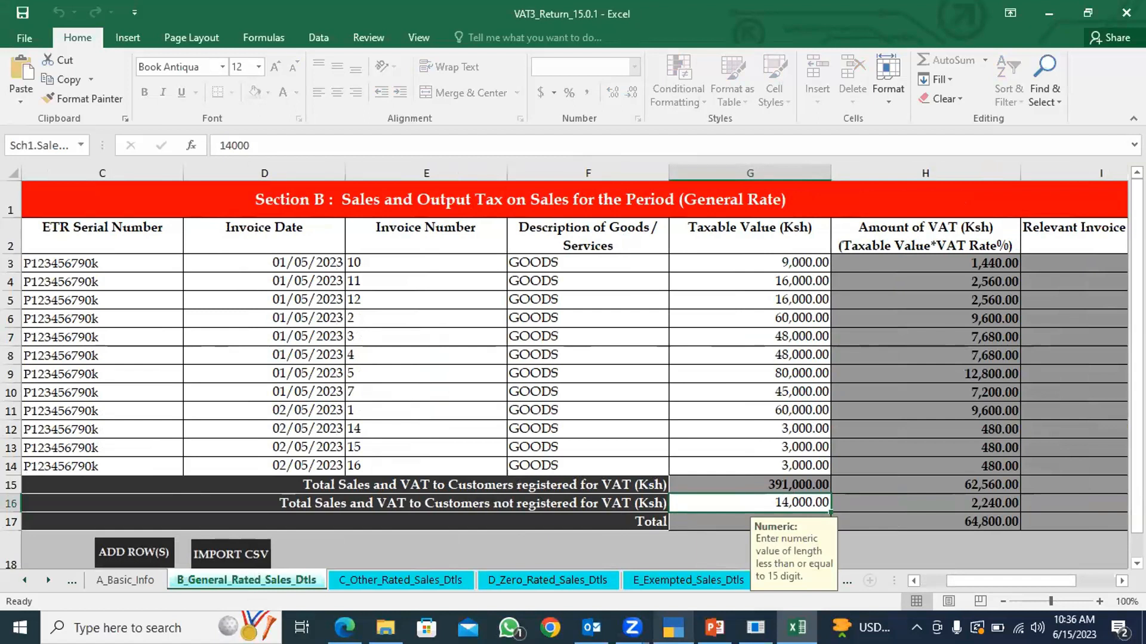
click(673, 628)
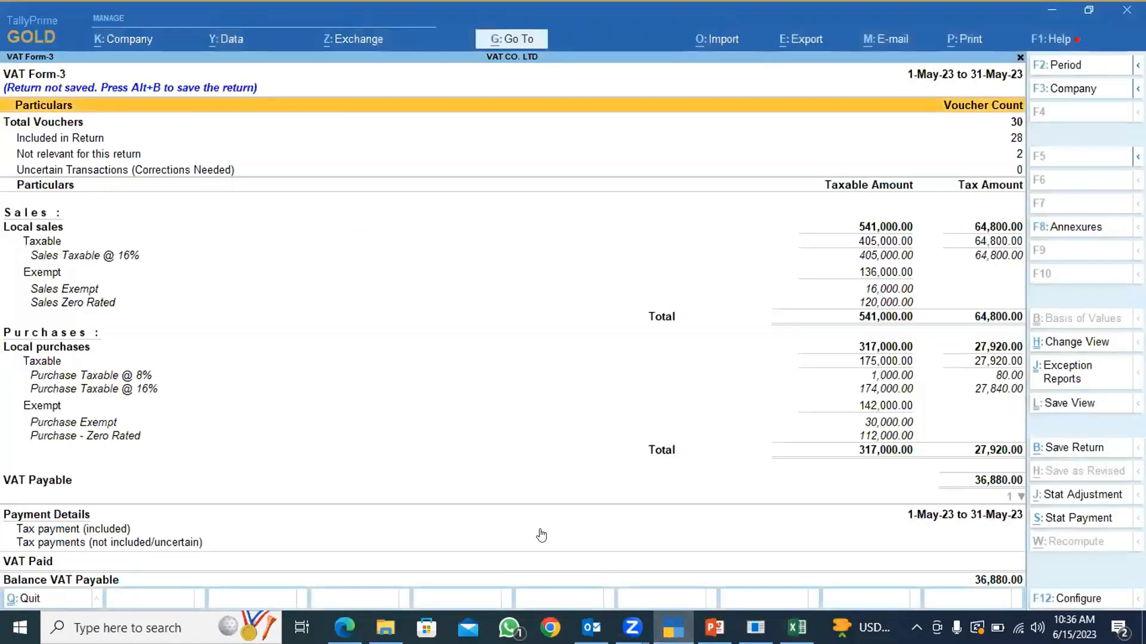
click(37, 244)
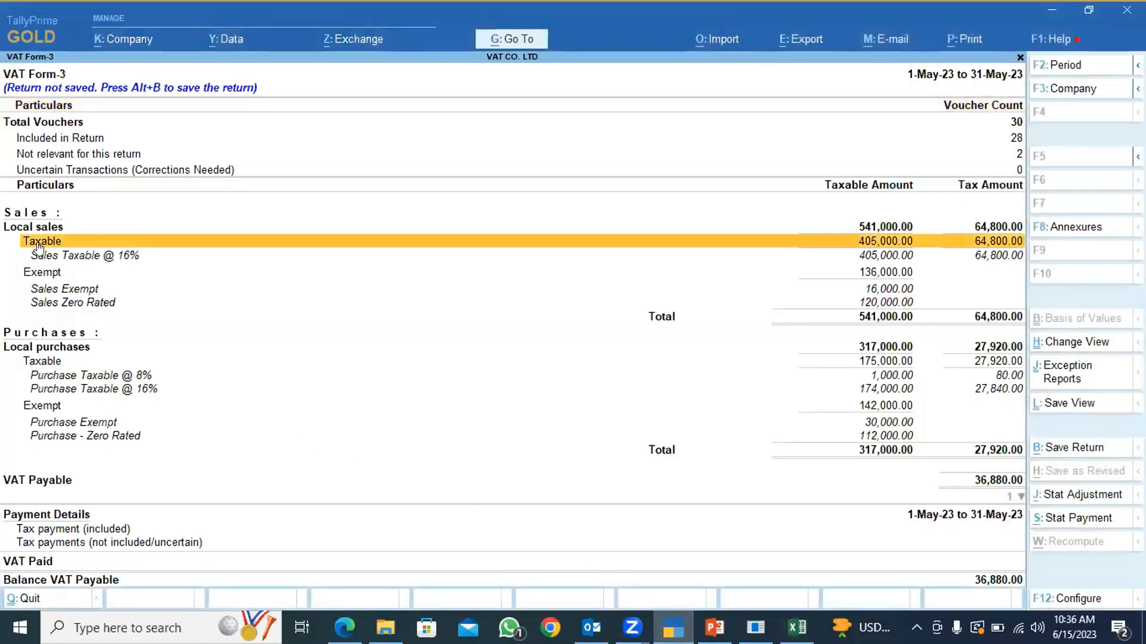
click(710, 290)
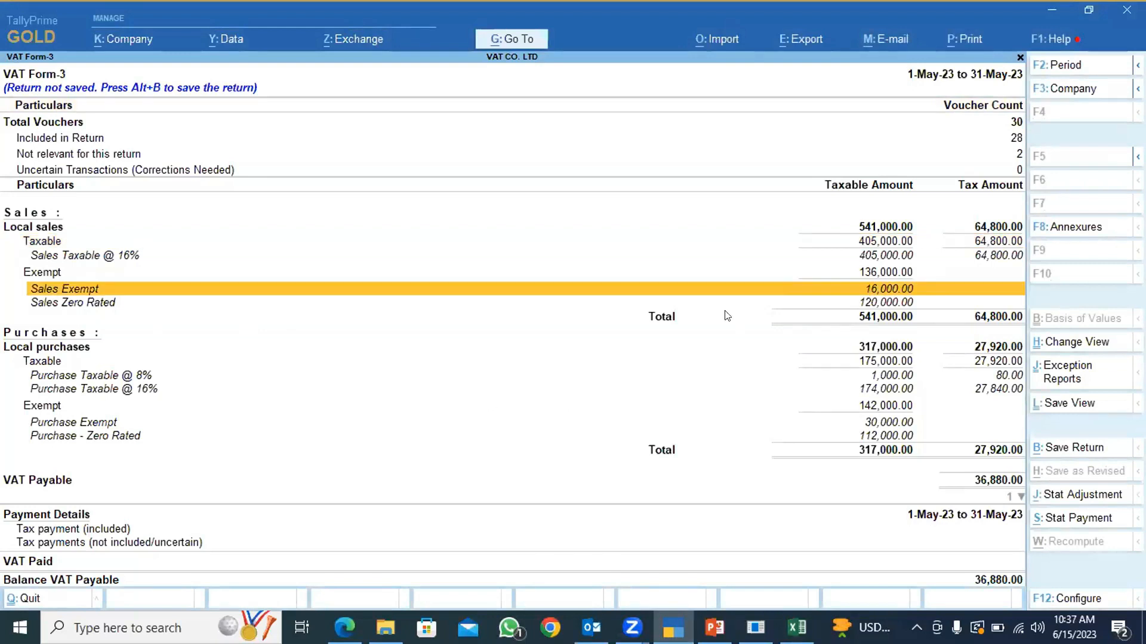
key(alt+Tab)
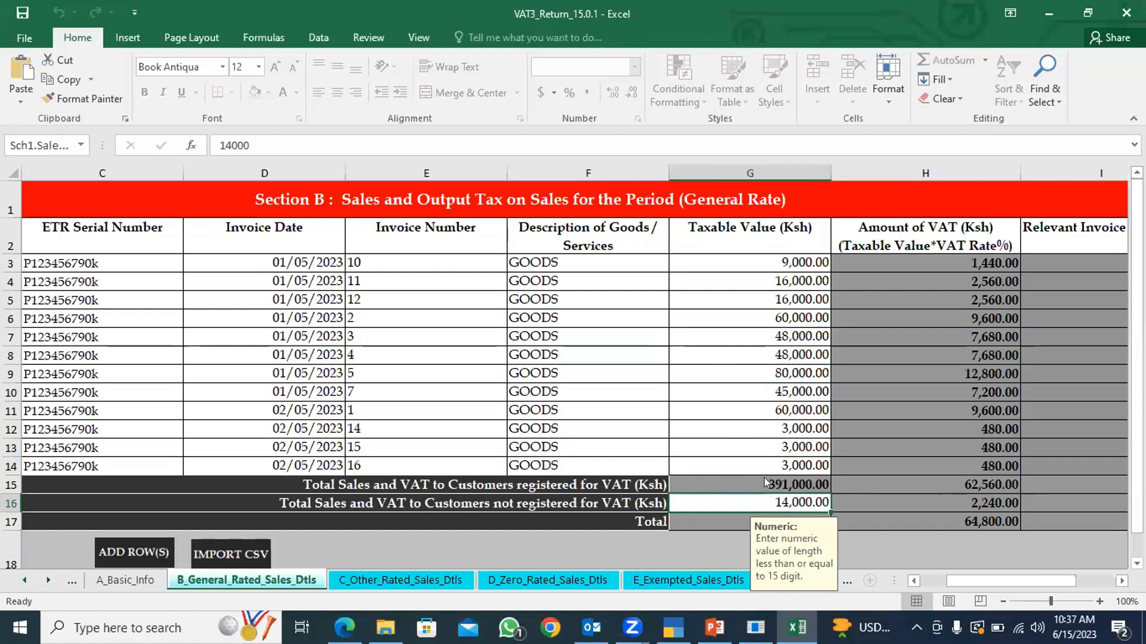
key(alt+Tab)
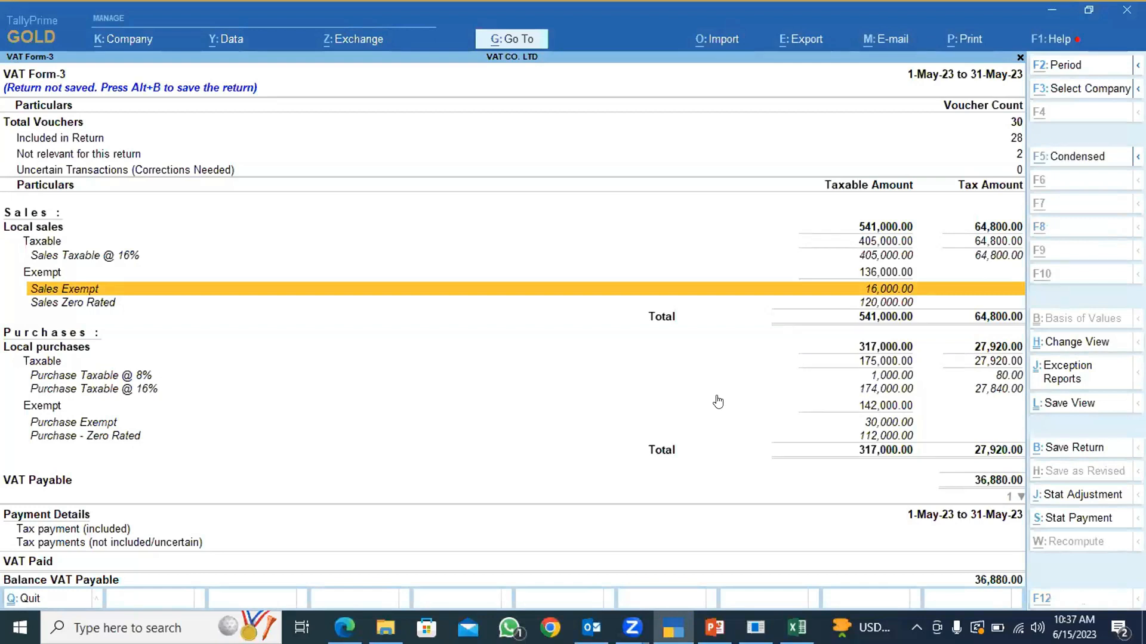
Review Sections C and D in the exported Excel workbook and compare the zero-rated sales total with VAT Form-3 in TallyPrime.
key(alt+Tab)
click(405, 576)
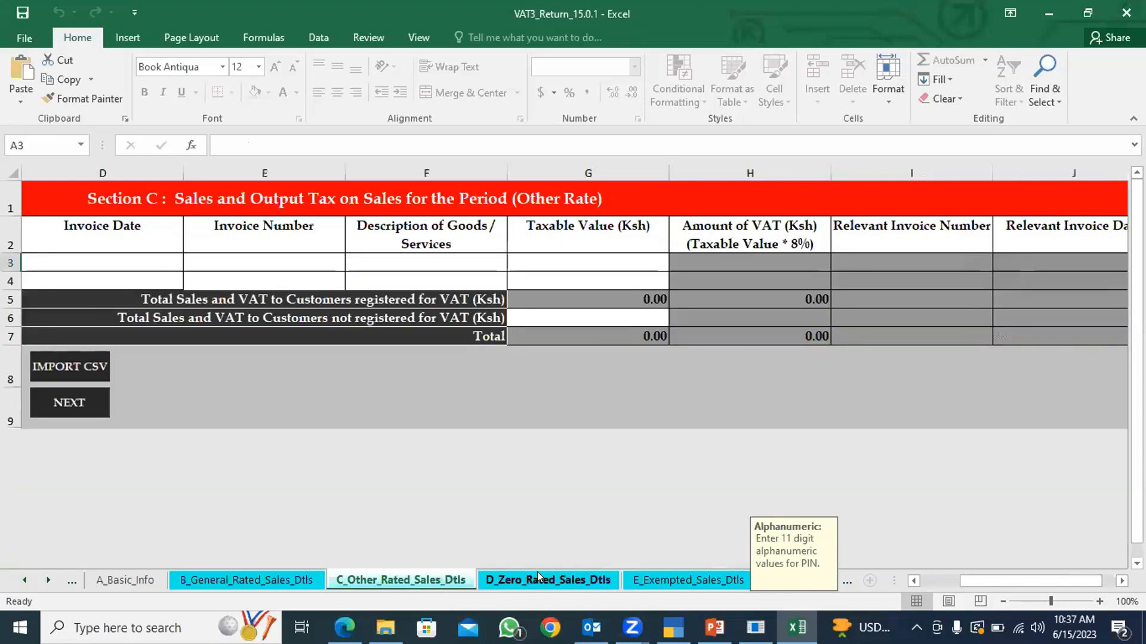
click(516, 582)
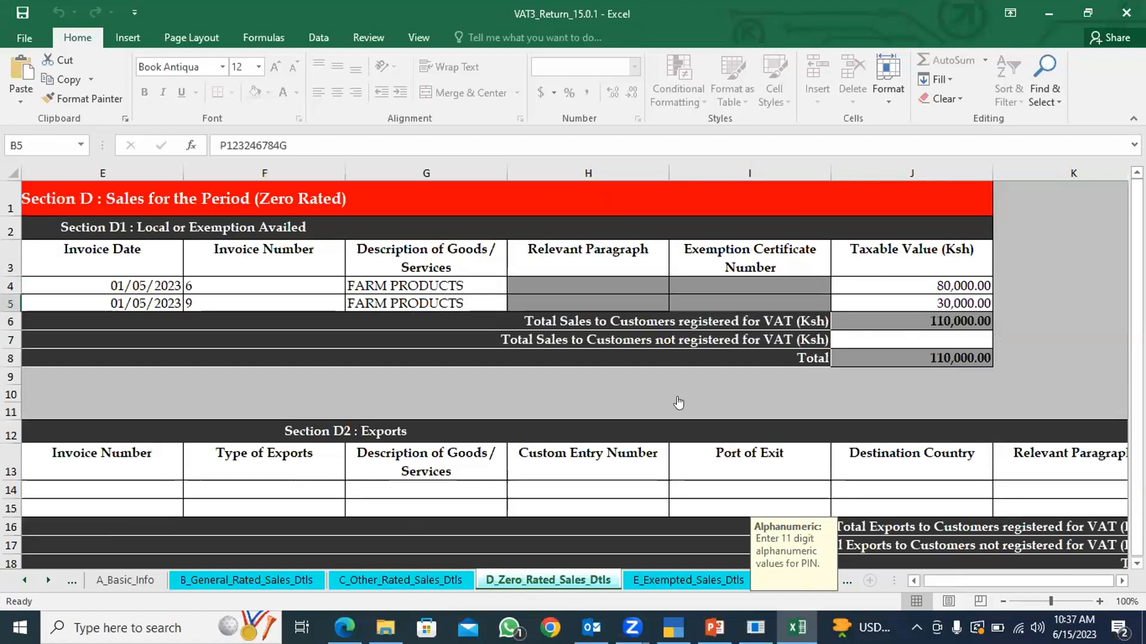
key(alt+Tab)
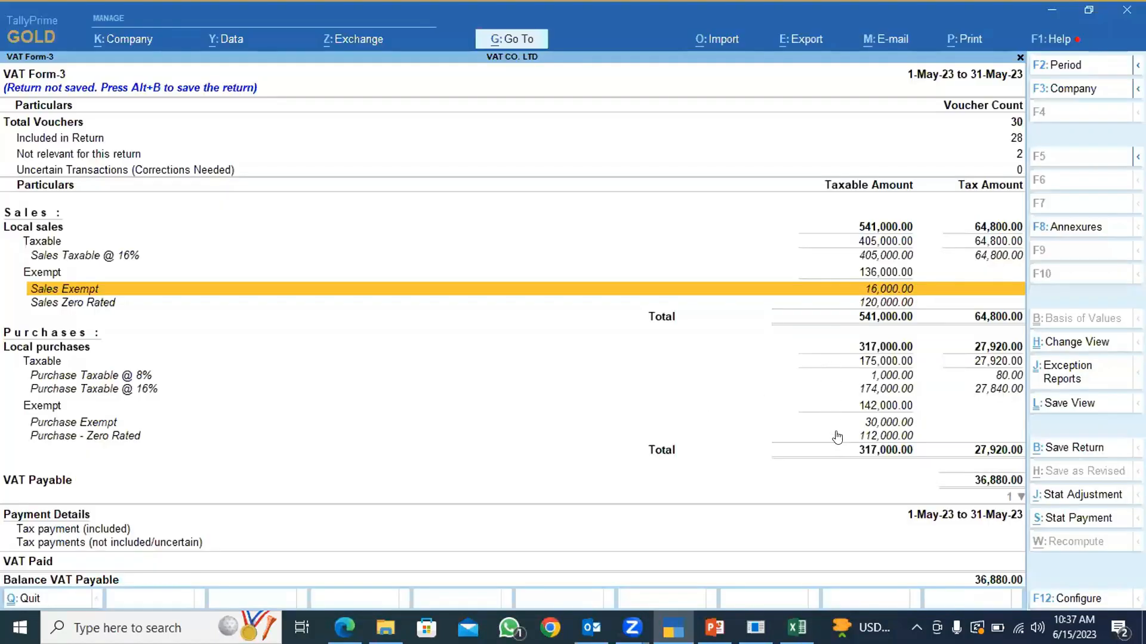
click(864, 440)
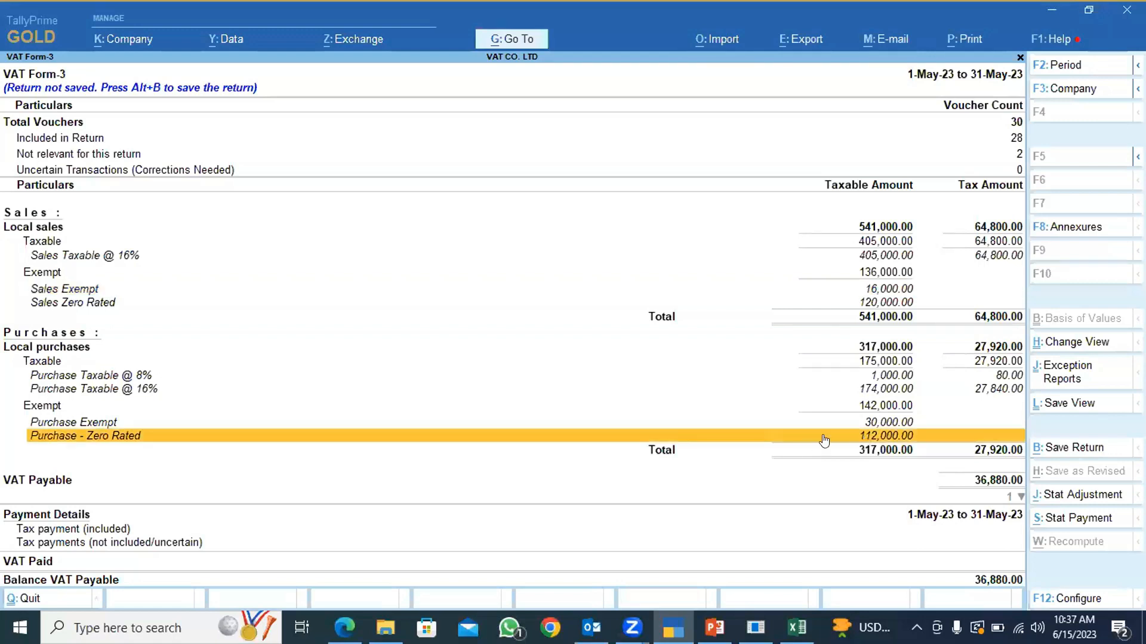
Compare the exempt sales total on the workbook's E_Exempted_Sales_Dtls sheet with the Sales Exempt line in TallyPrime.
key(alt+Tab)
click(672, 571)
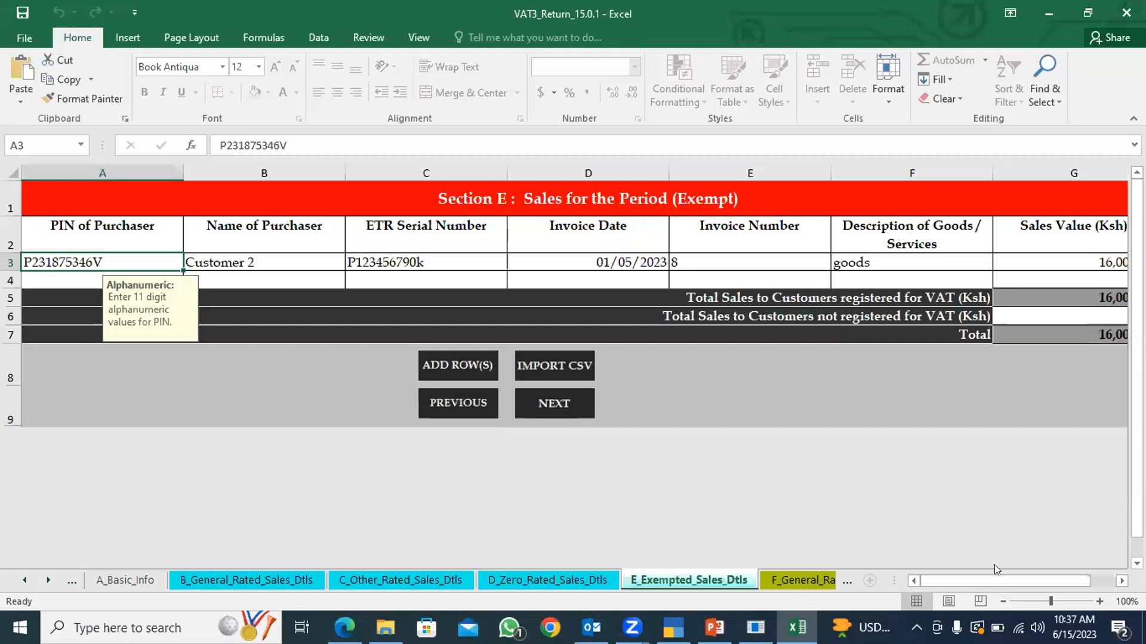
drag(955, 577, 979, 579)
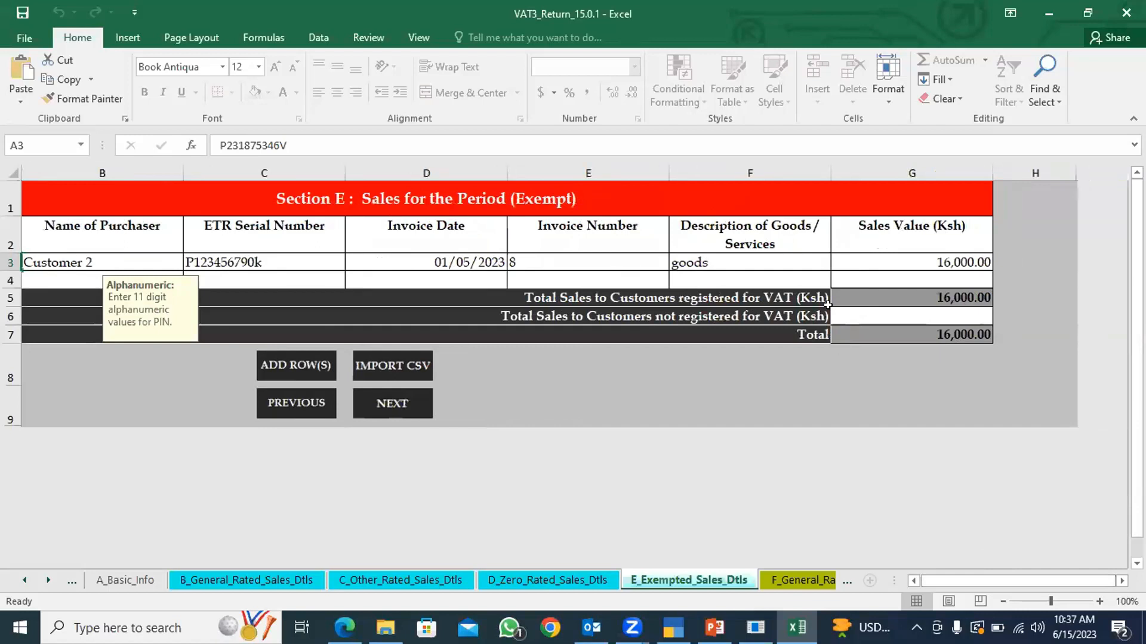
key(alt+Tab)
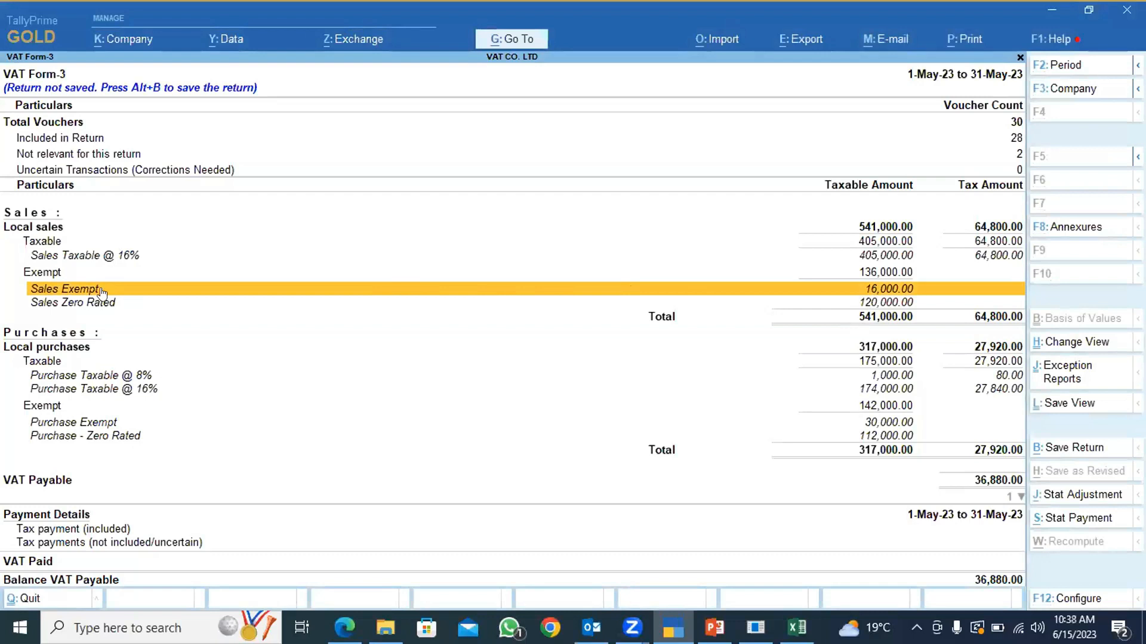
Review purchase Sections F and G in the workbook and compare Section G's other-rate totals with Purchase Taxable @ 8% in TallyPrime.
key(alt+Tab)
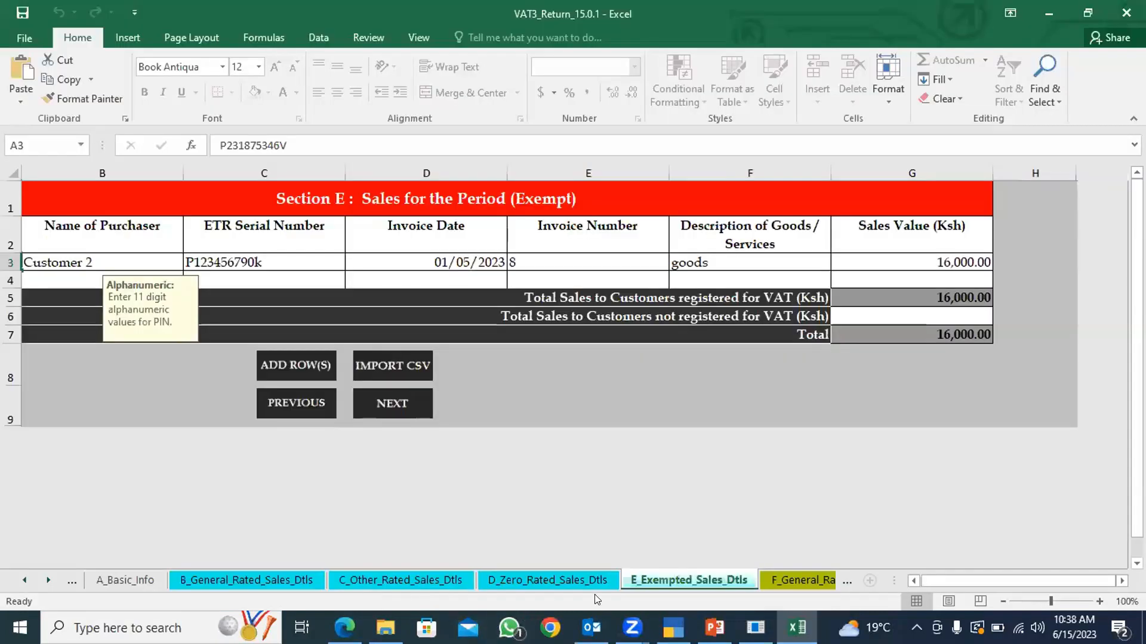
click(770, 577)
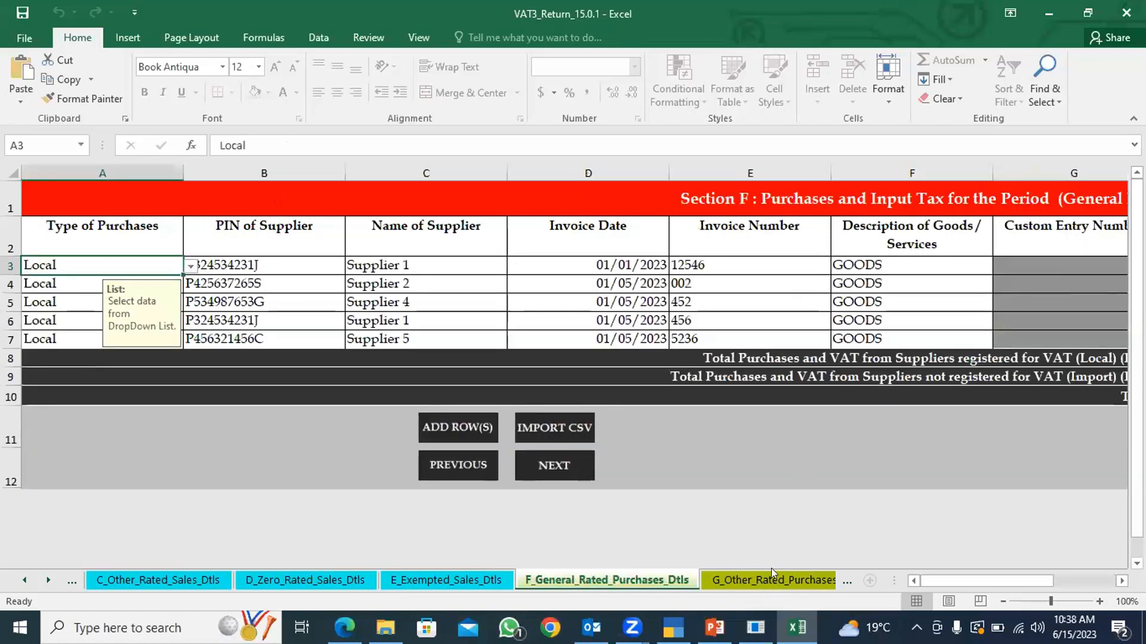
click(829, 579)
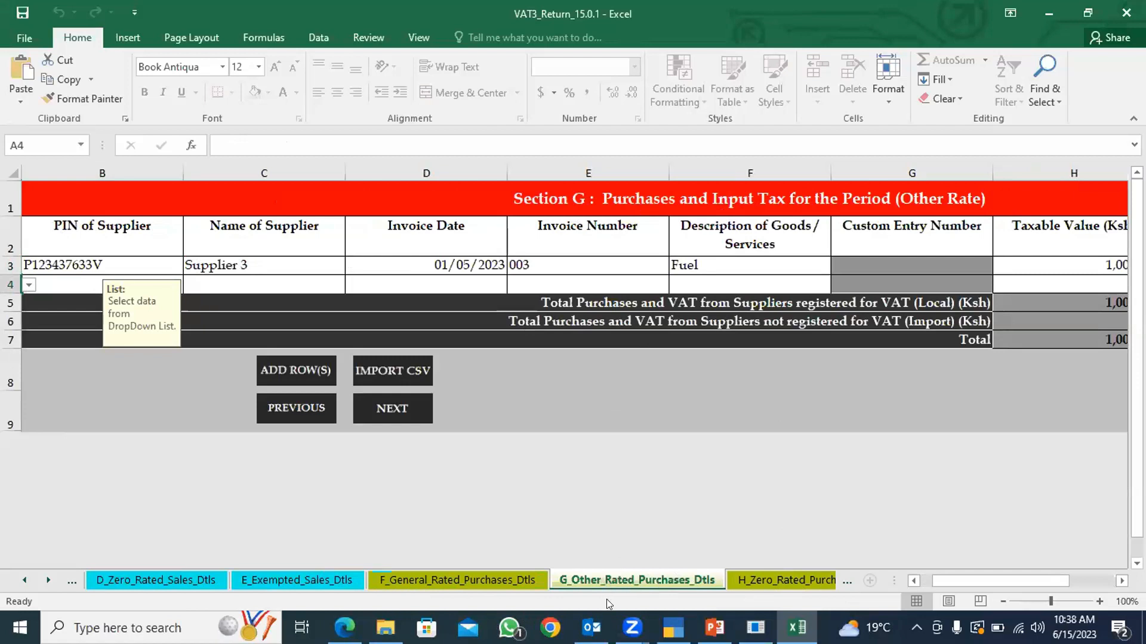
scroll(664, 553, down, 1)
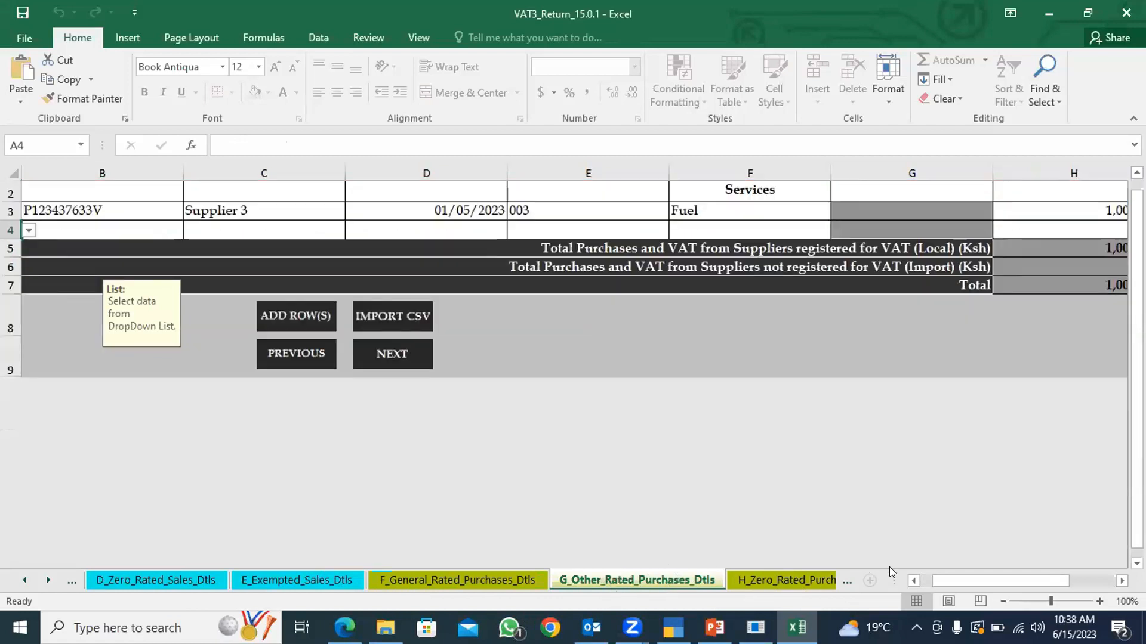
scroll(693, 497, up, 1)
drag(957, 582, 998, 582)
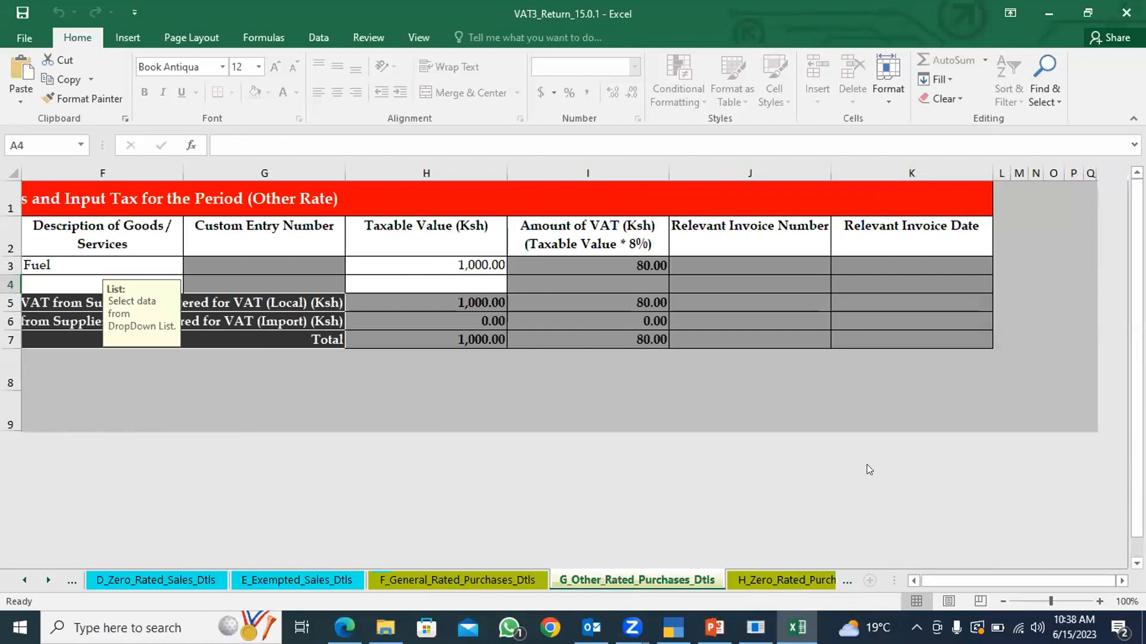
key(alt+Tab)
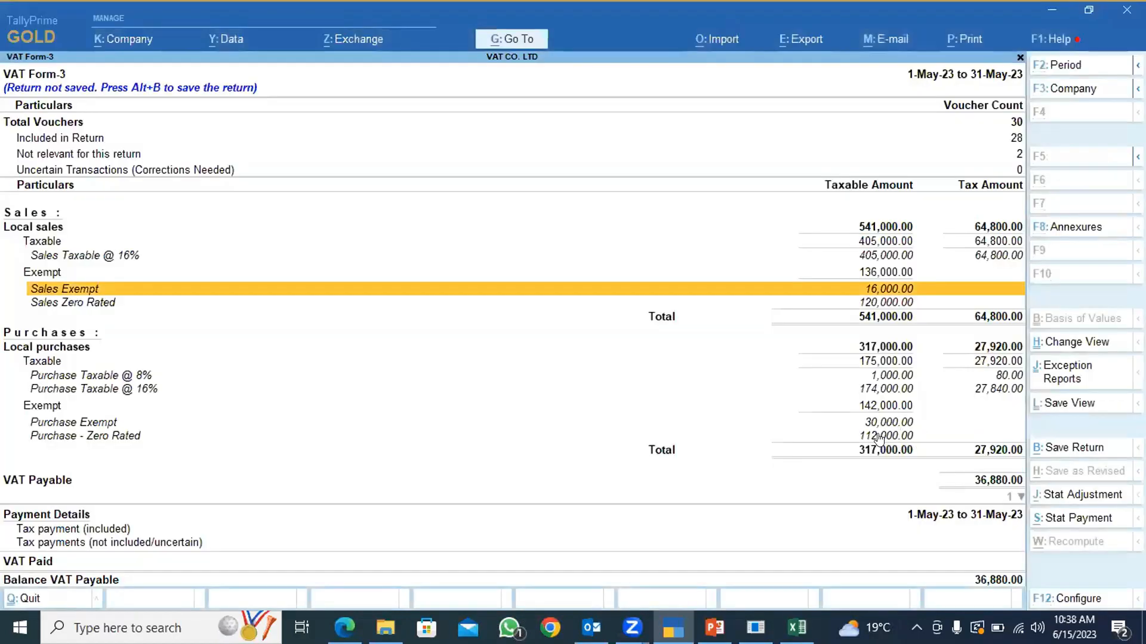
click(168, 372)
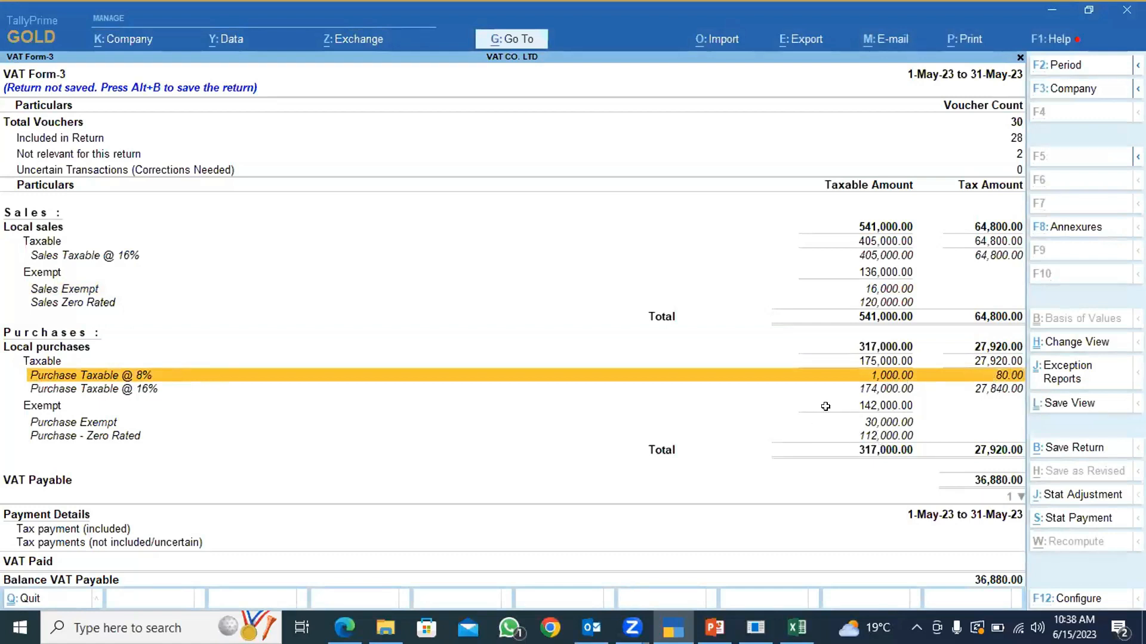
Compare the Section H total on the H_Zero_Rated_Purchases_Dtls sheet with the Purchase - Zero Rated line in TallyPrime.
key(alt+Tab)
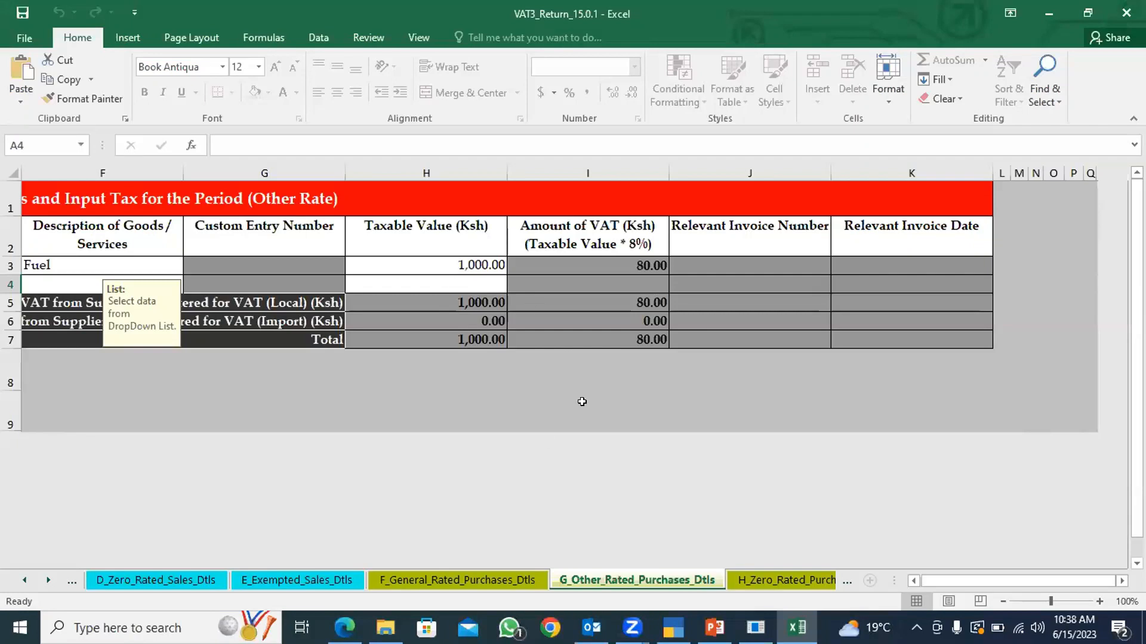
click(783, 577)
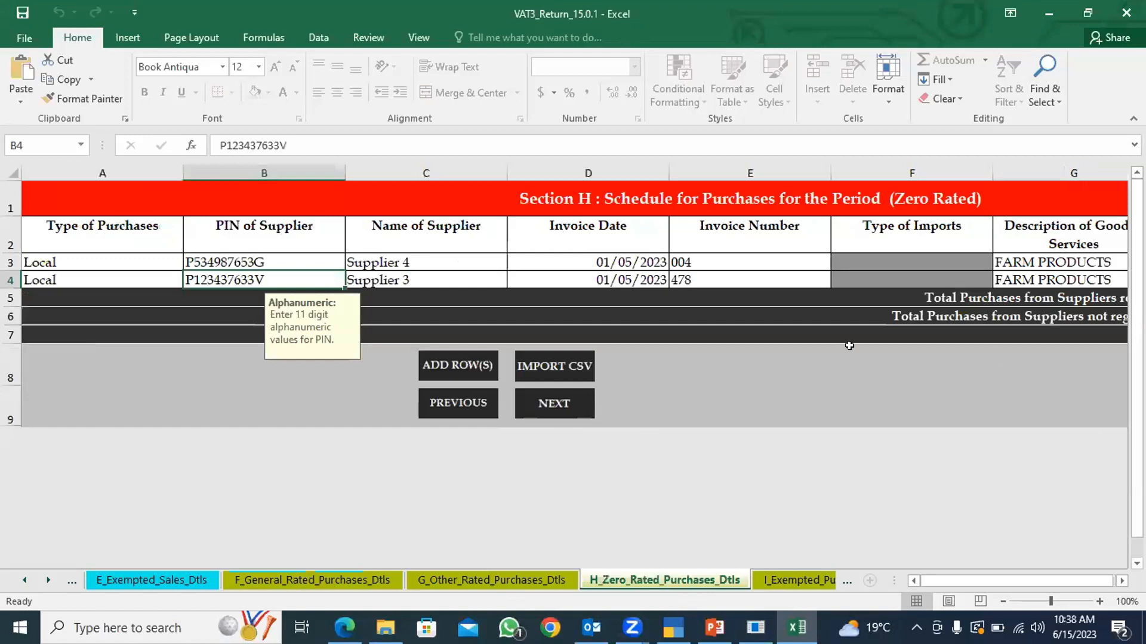
drag(954, 580, 929, 507)
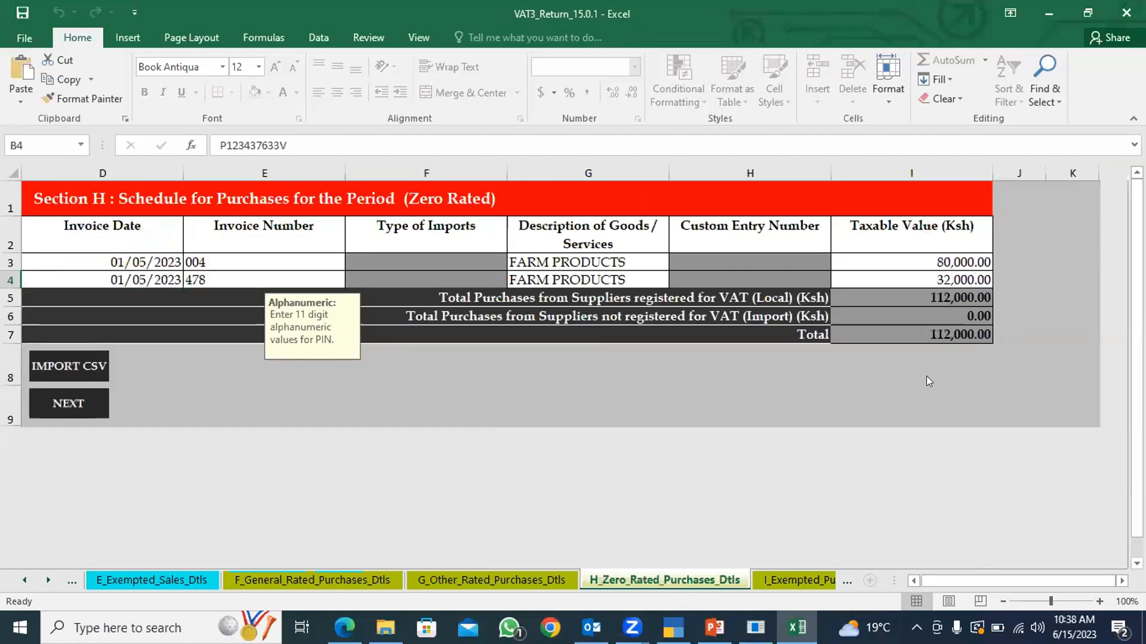
key(alt+Tab)
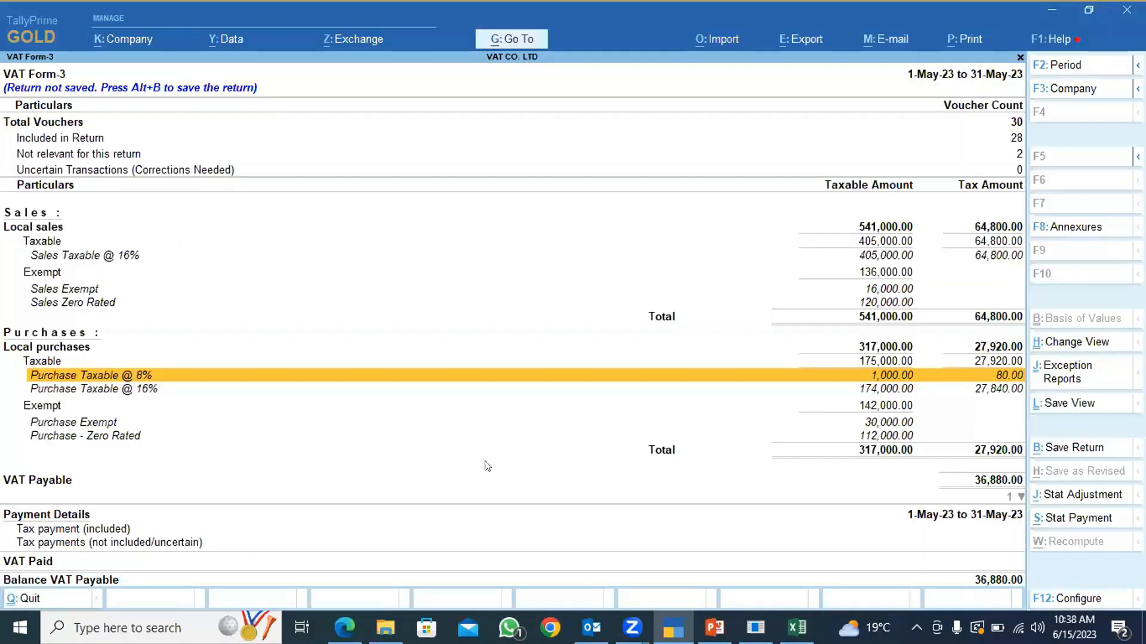
click(96, 437)
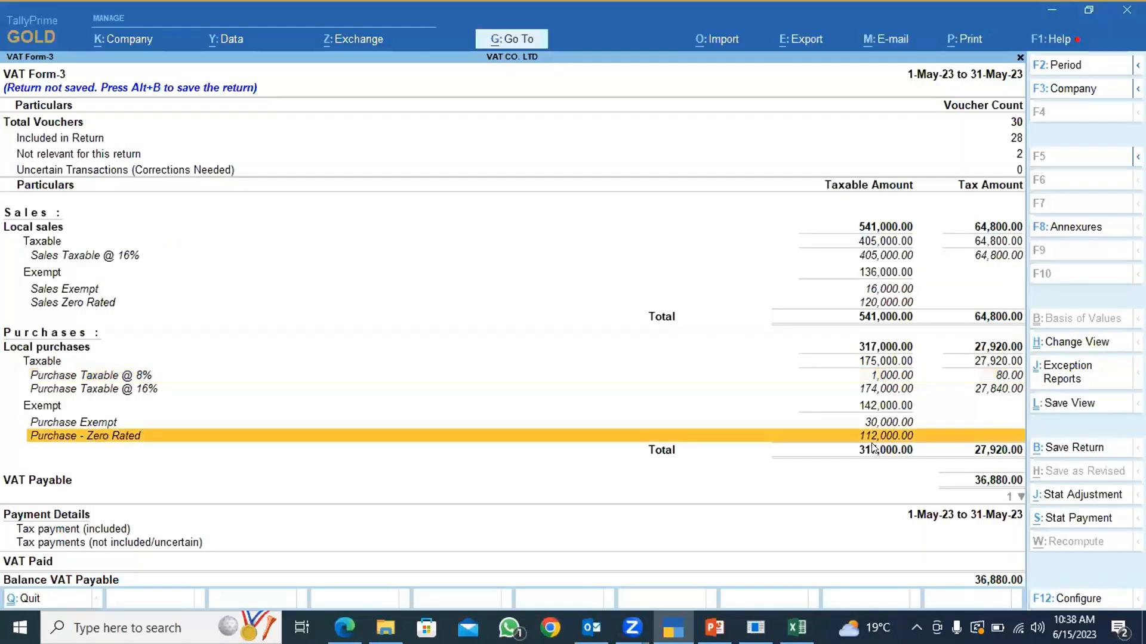
Compare the Section I total on the I_Exempted_Purchases_Dtls sheet with the Purchase Exempt line in TallyPrime.
key(alt+Tab)
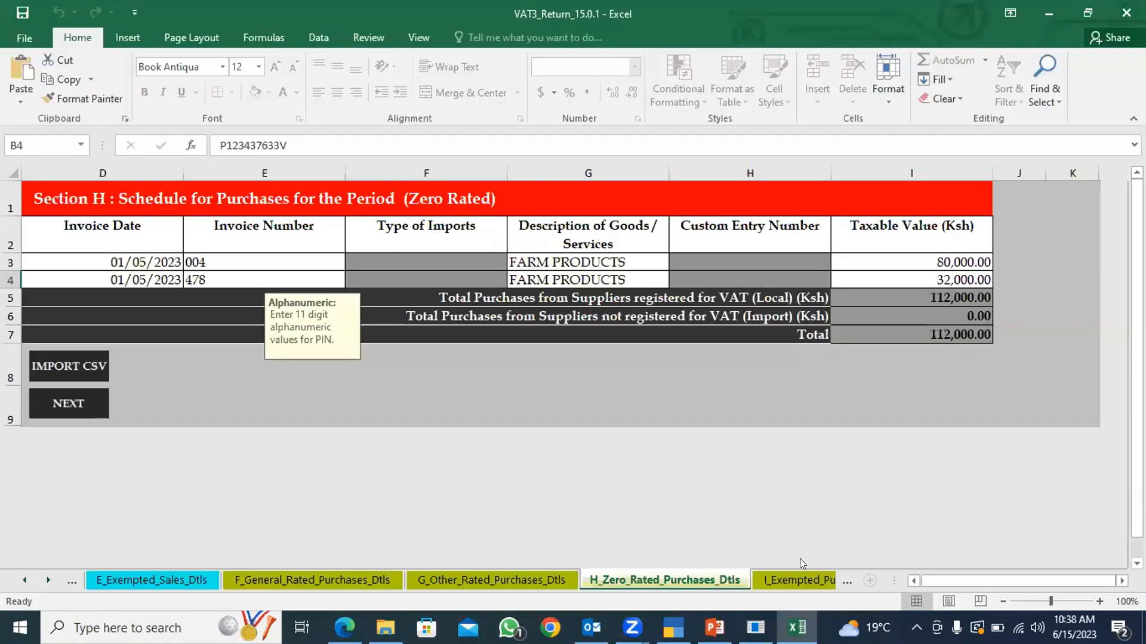
click(787, 581)
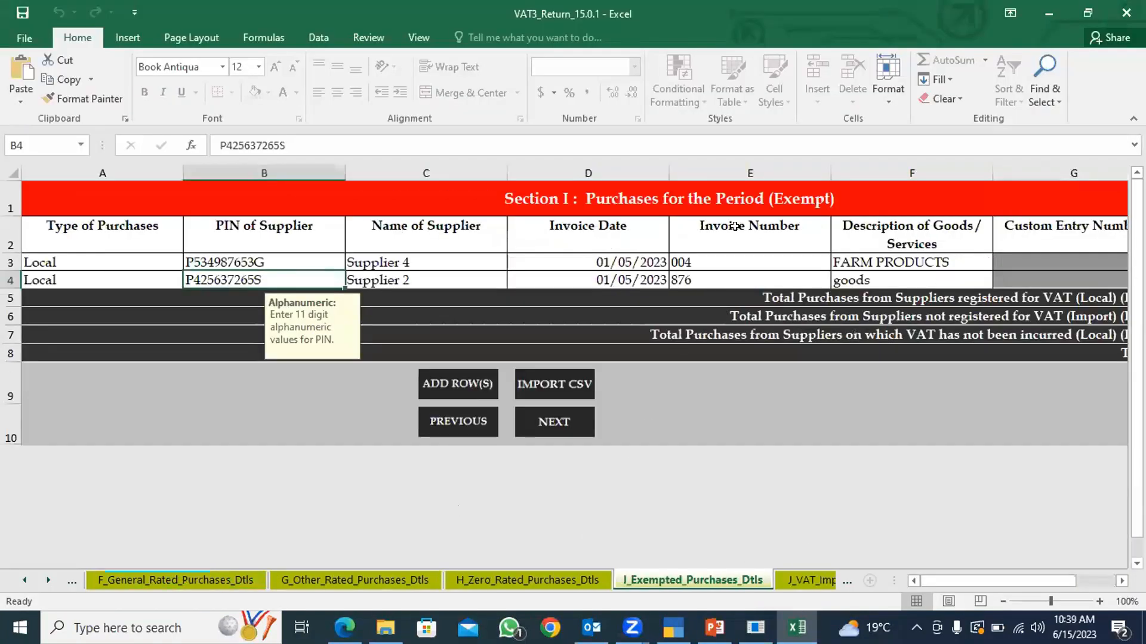
drag(941, 576, 984, 549)
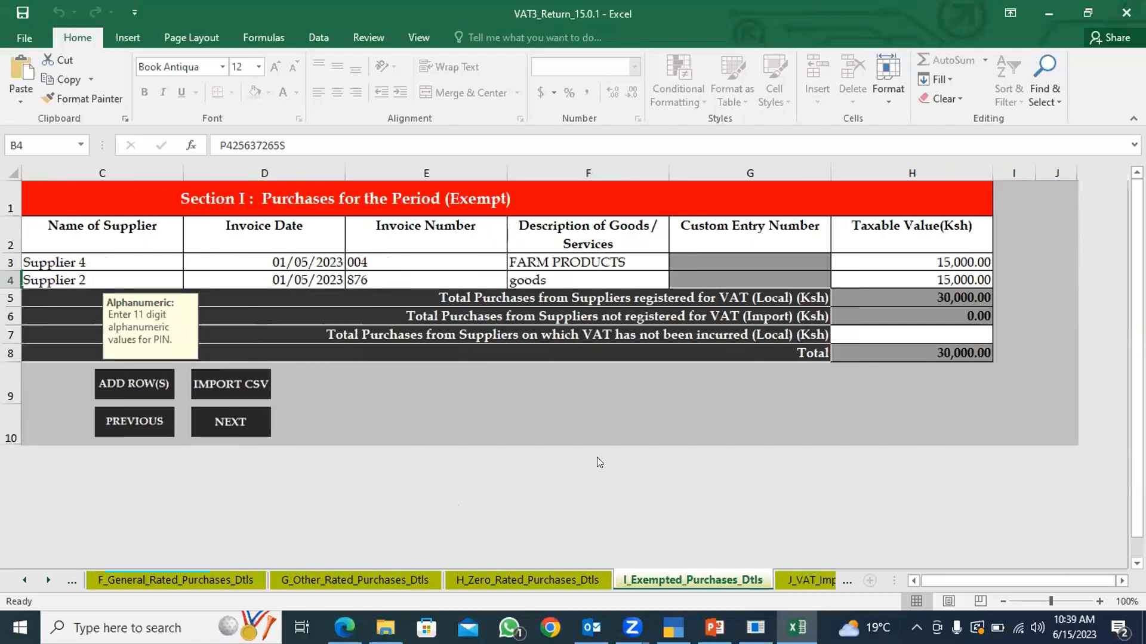
key(alt+Tab)
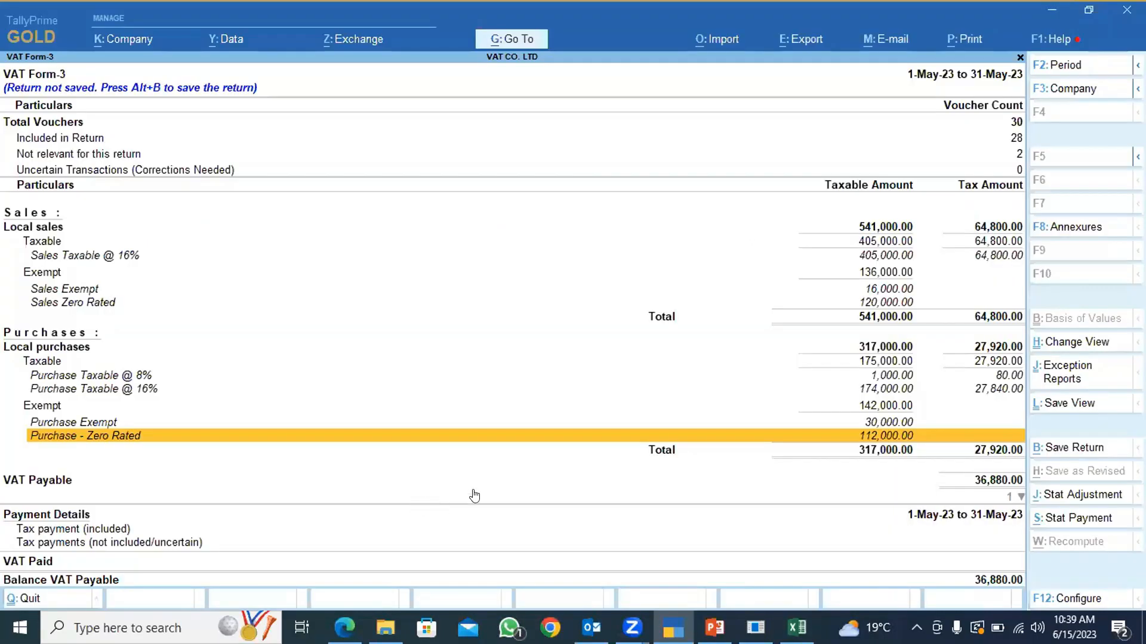
click(100, 423)
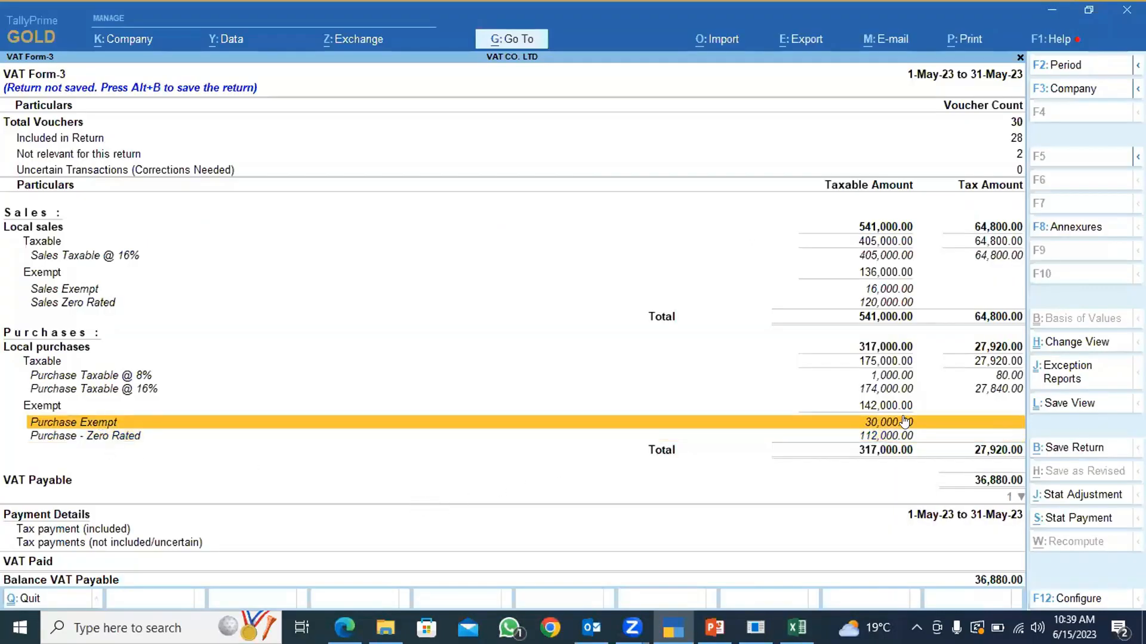
Return to the workbook and review the imported services, VAT payment credits and withholding VAT sheets, Sections J to L.
key(alt+Tab)
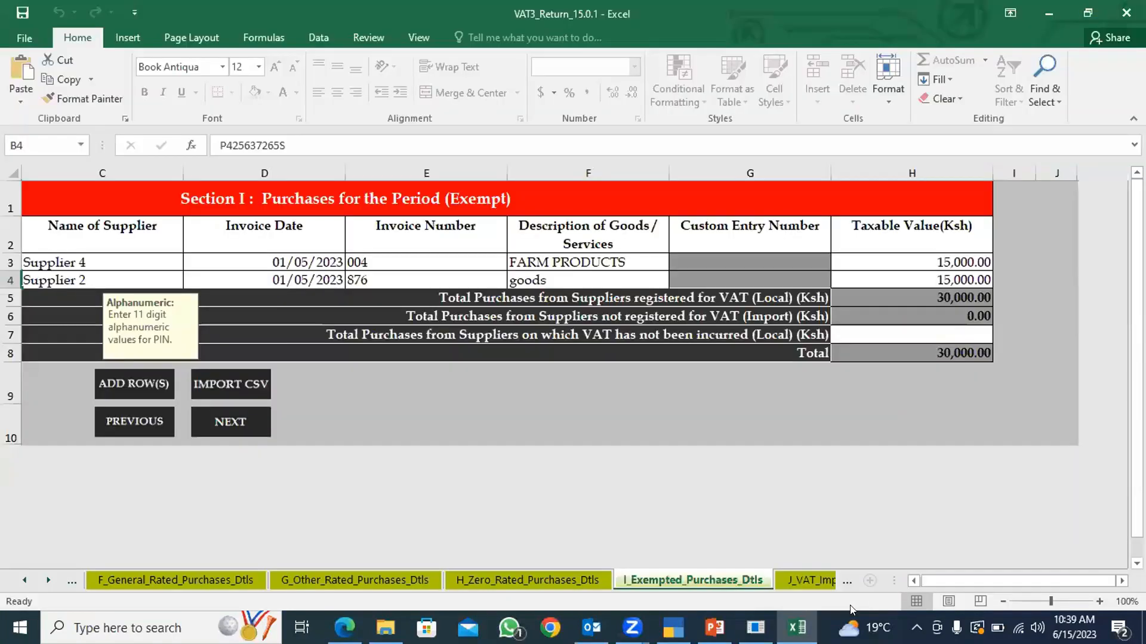
click(810, 579)
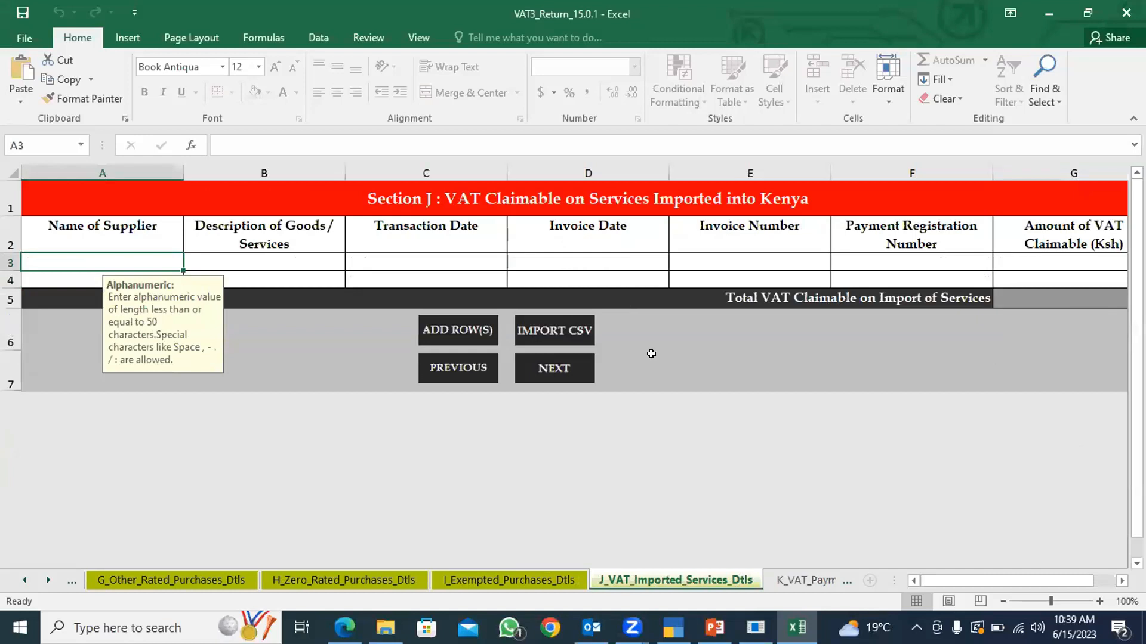
click(822, 577)
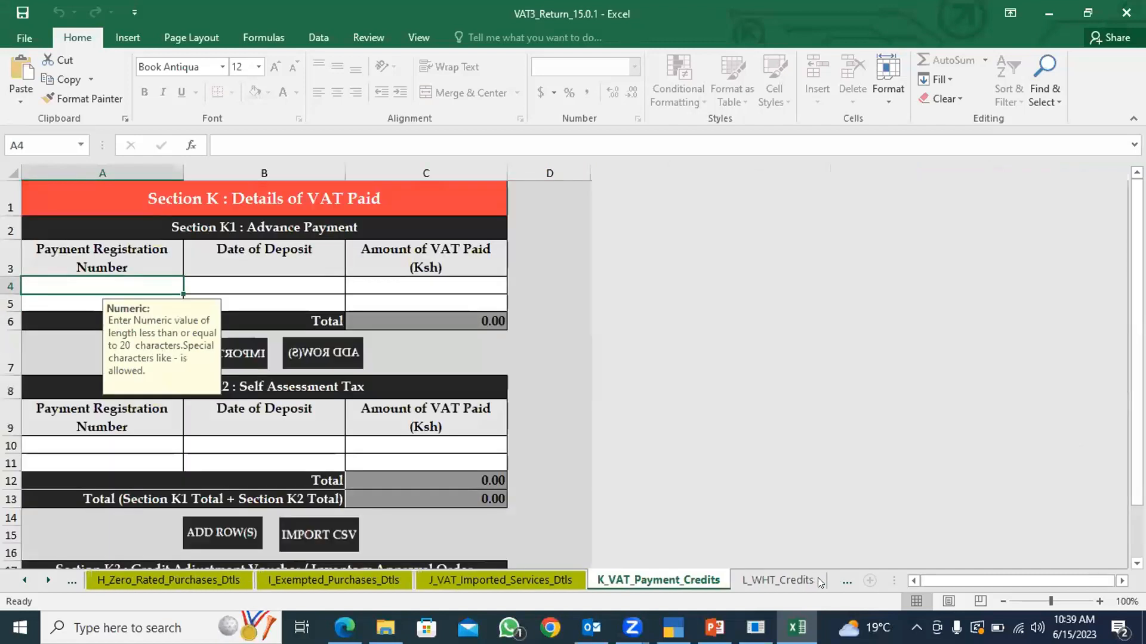
click(795, 577)
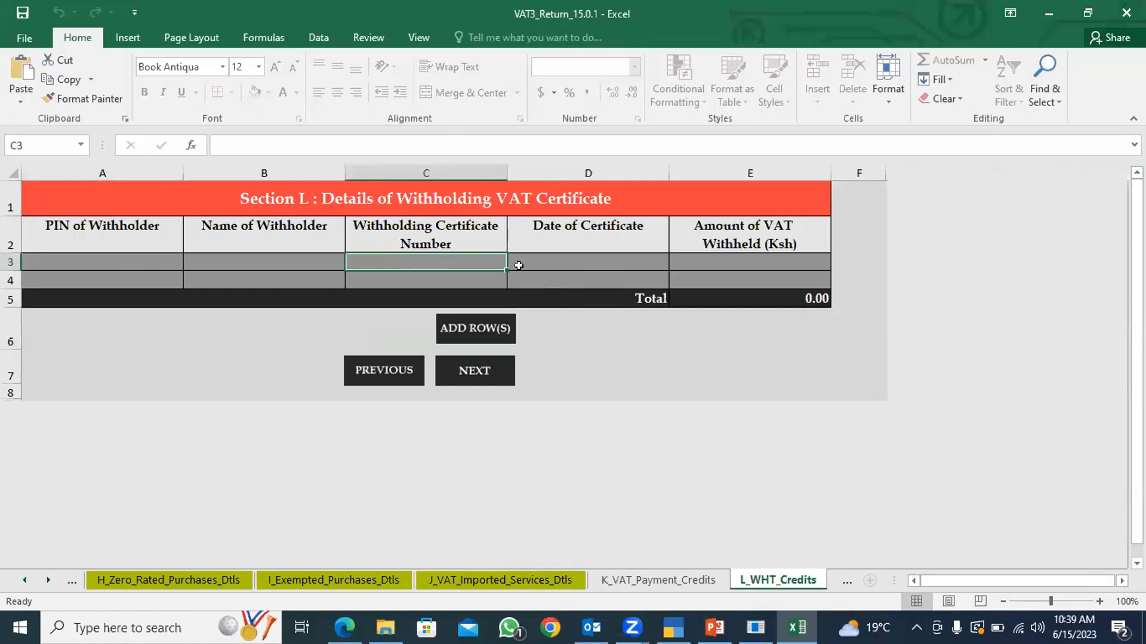
Compare the Section M sales and output VAT totals on the M_Sales_N_Purchases sheet with the local sales figures in TallyPrime.
click(849, 579)
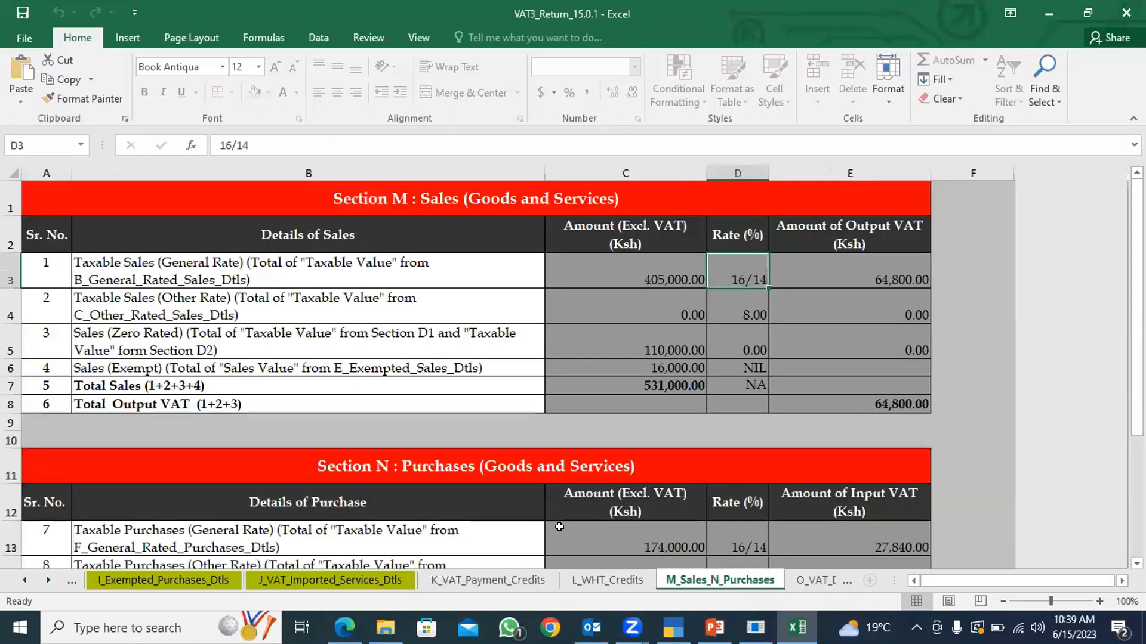
key(alt+Tab)
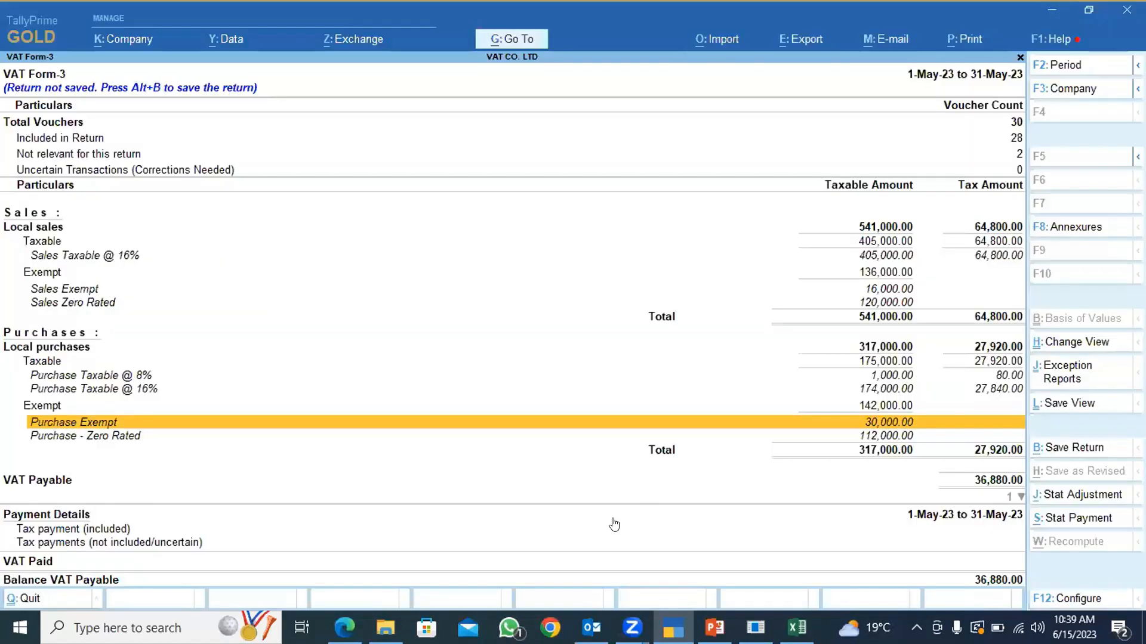
key(alt+Tab)
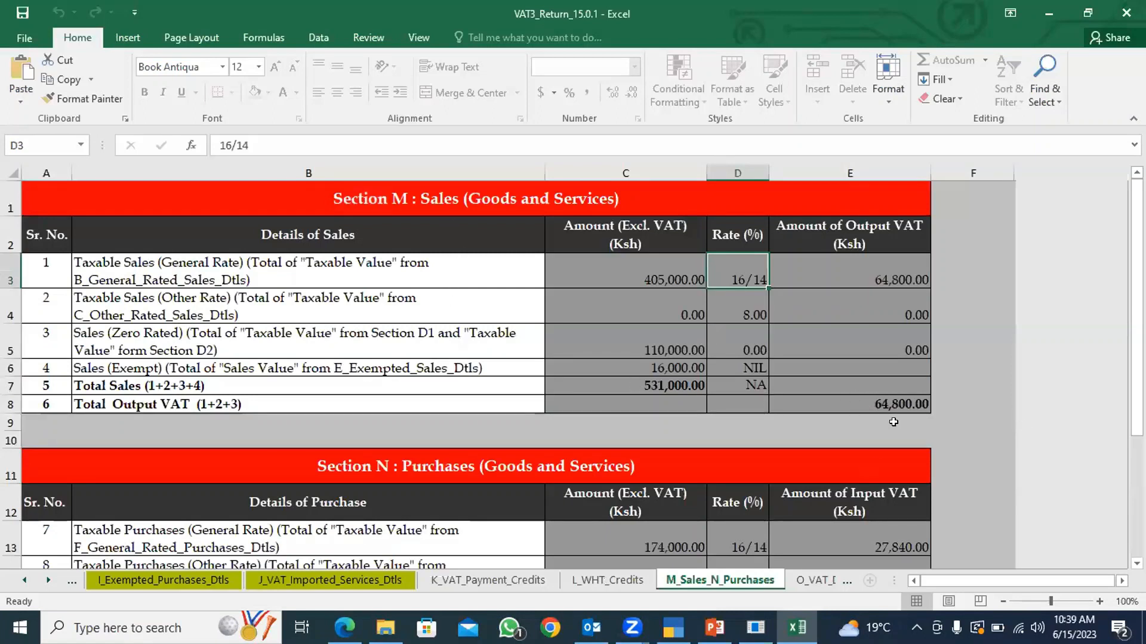
key(alt+Tab)
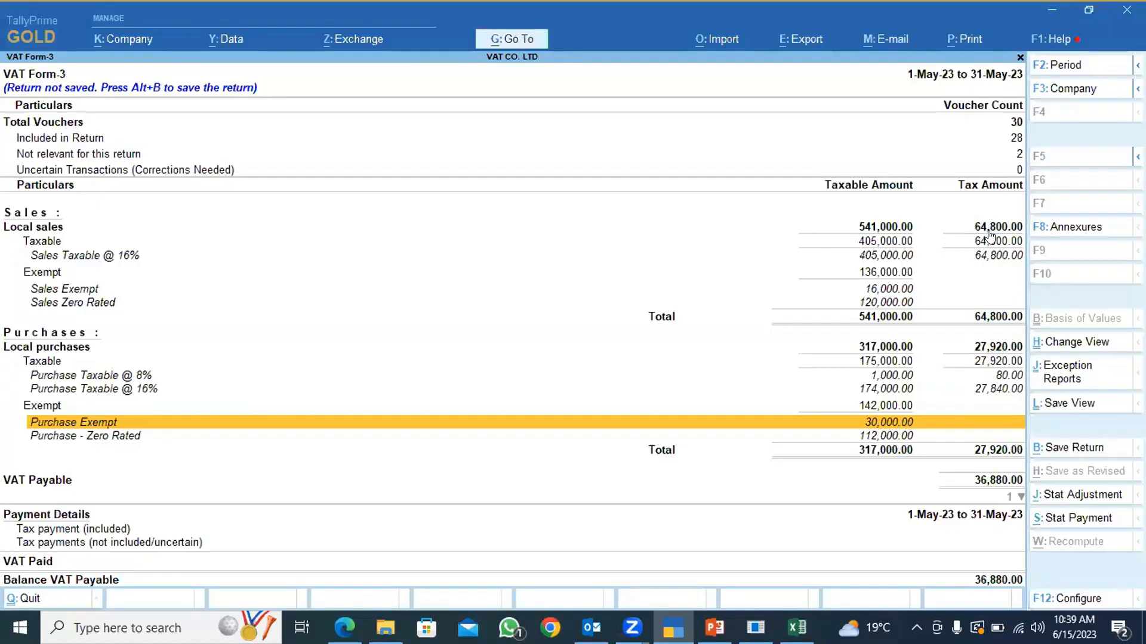
Compare the Section N purchase and input VAT figures in the workbook with the taxable local purchases of VAT Form-3 in TallyPrime.
key(alt+Tab)
scroll(553, 387, down, 3)
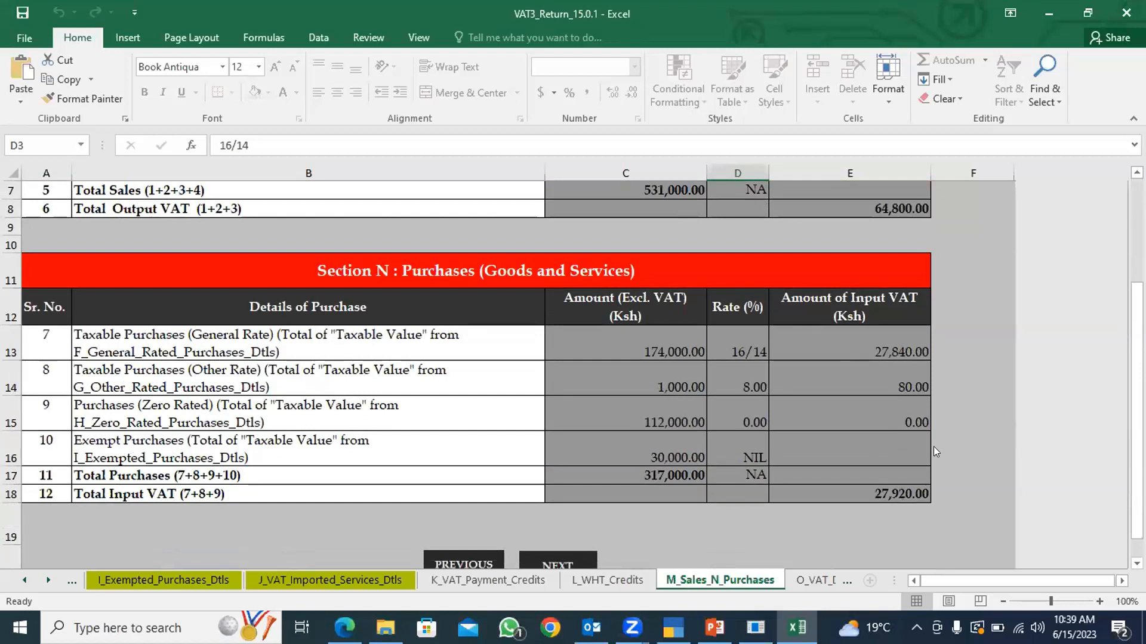
key(alt+Tab)
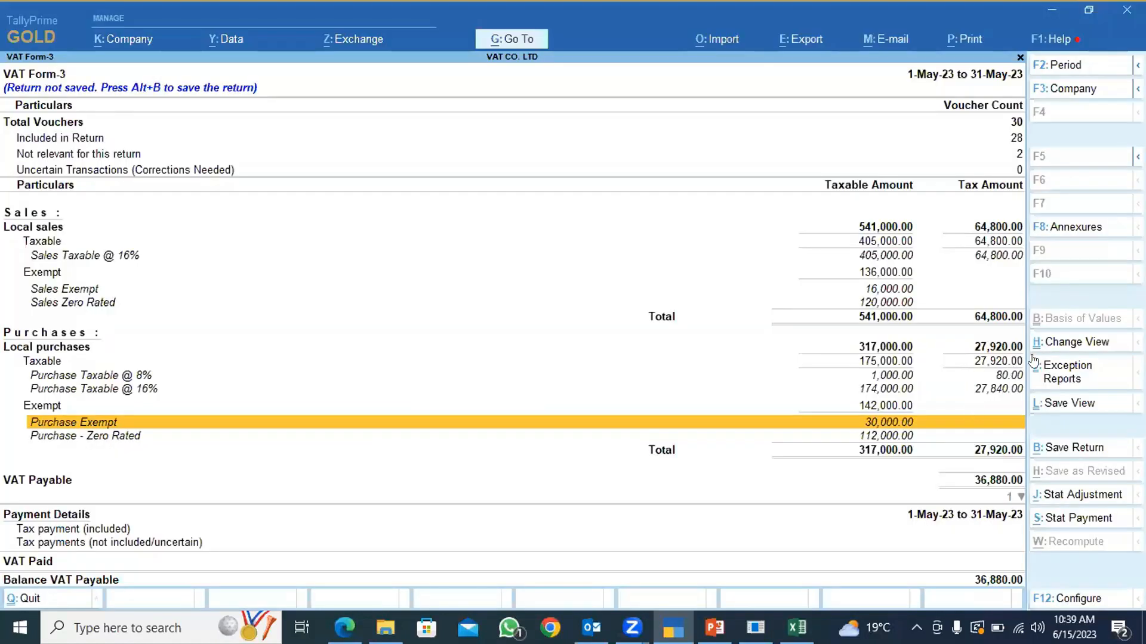
click(991, 388)
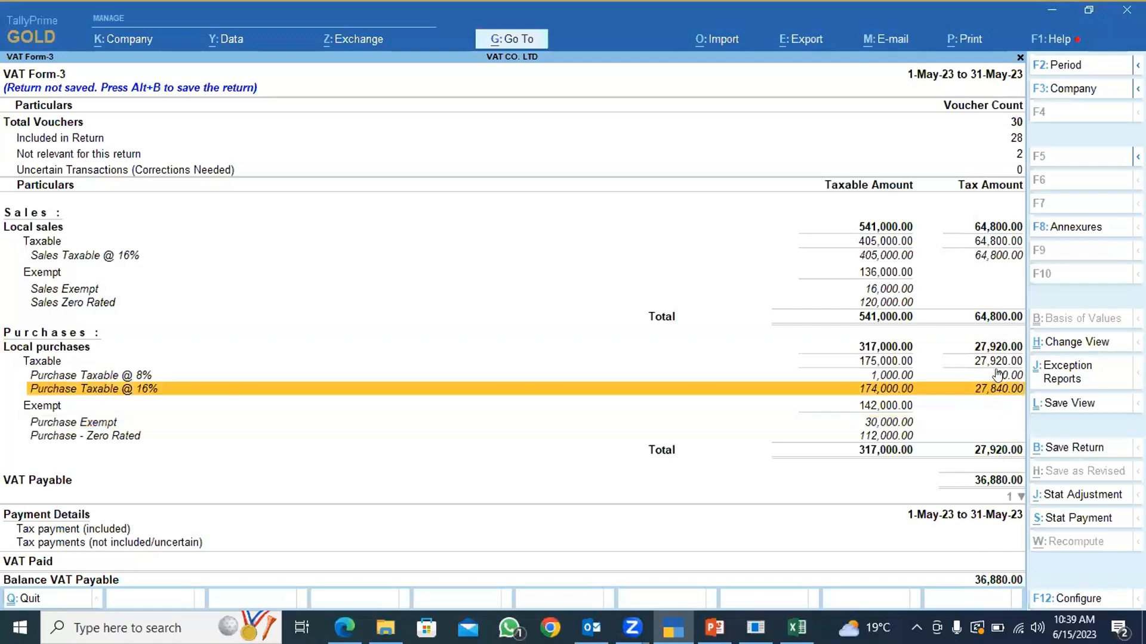
Check the 8% taxable purchase line in VAT Form-3, then review the Section O VAT calculation on the workbook's O_VAT_Due sheet.
key(Up)
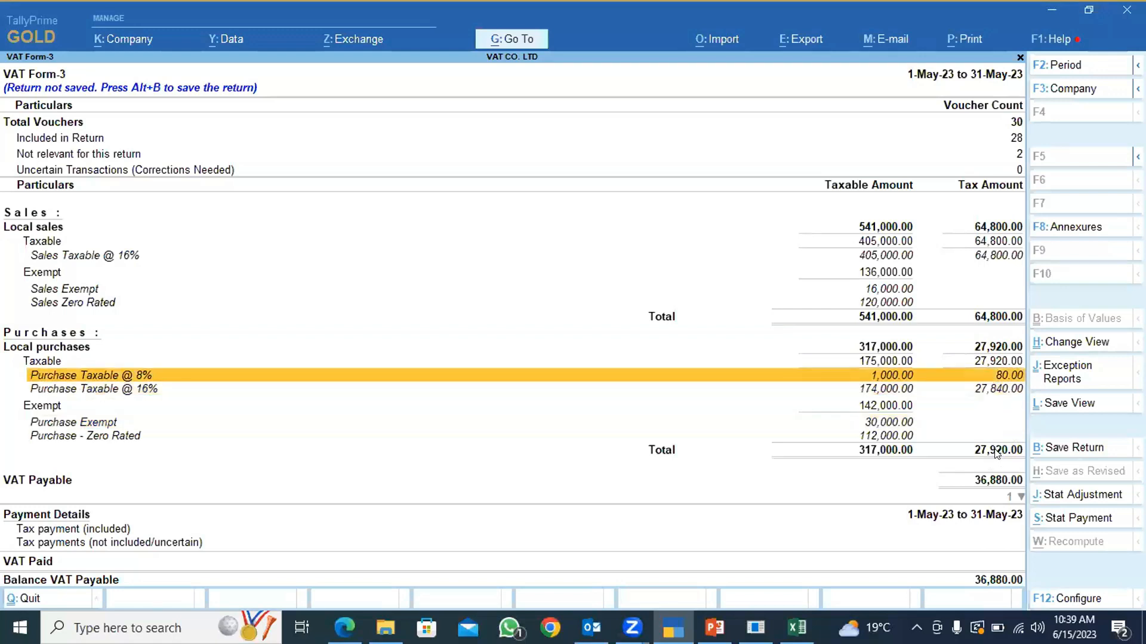
key(alt+Tab)
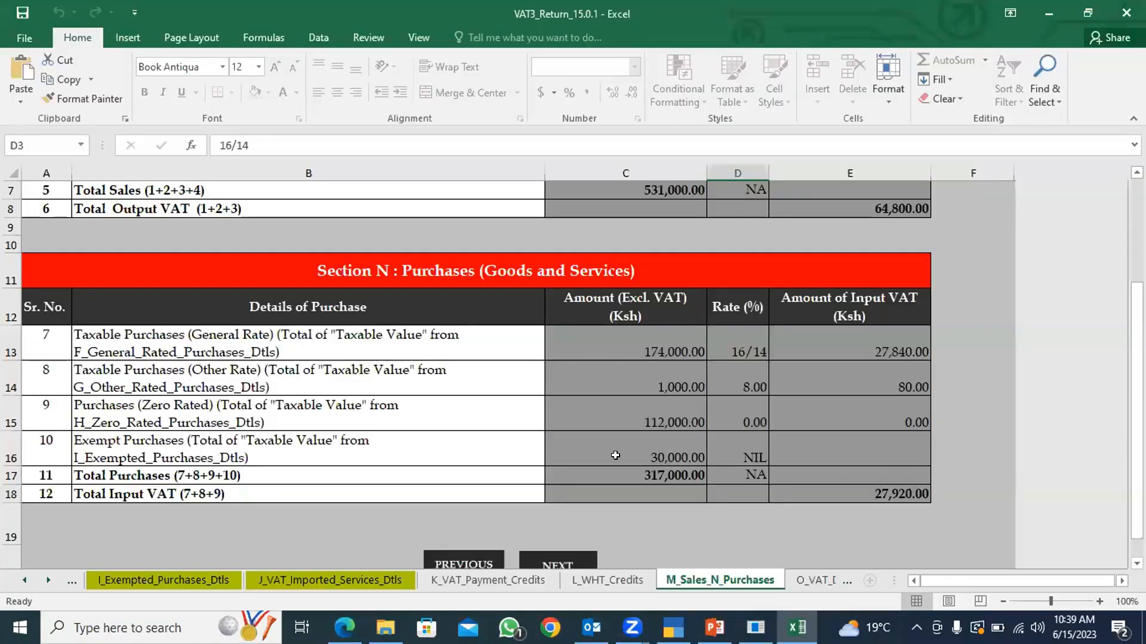
click(808, 584)
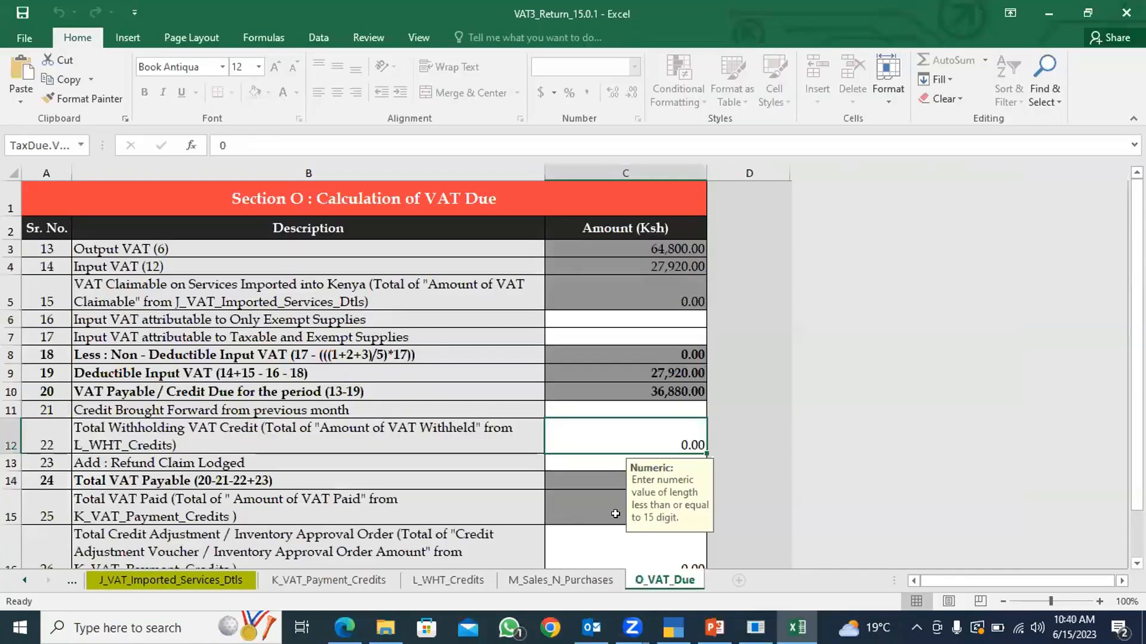
scroll(448, 460, down, 1)
scroll(448, 461, down, 5)
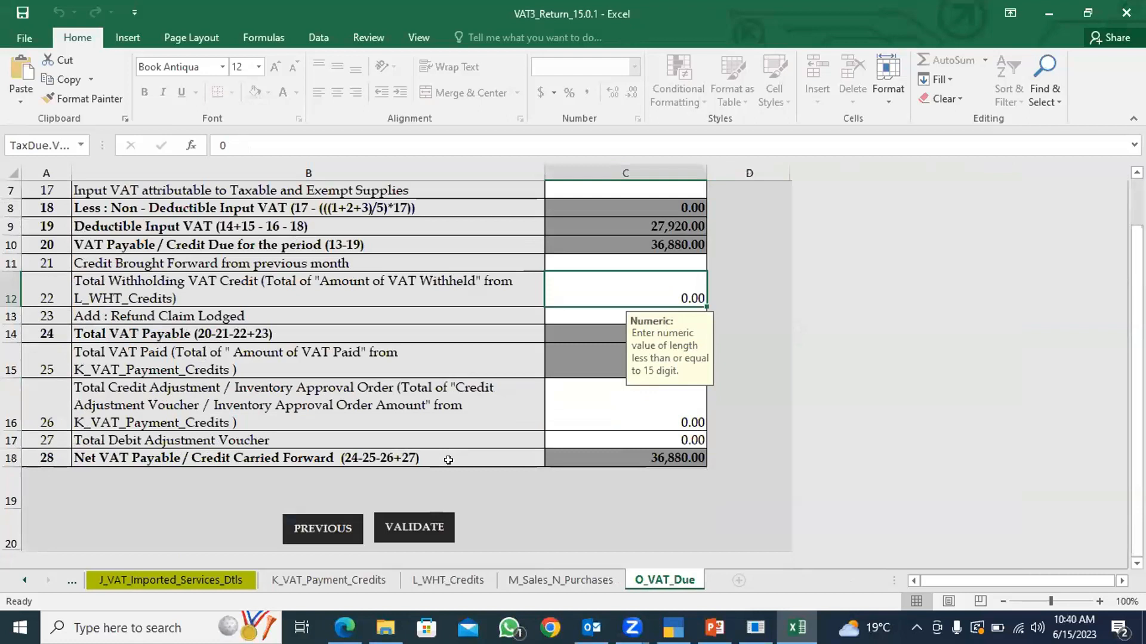
scroll(449, 460, up, 6)
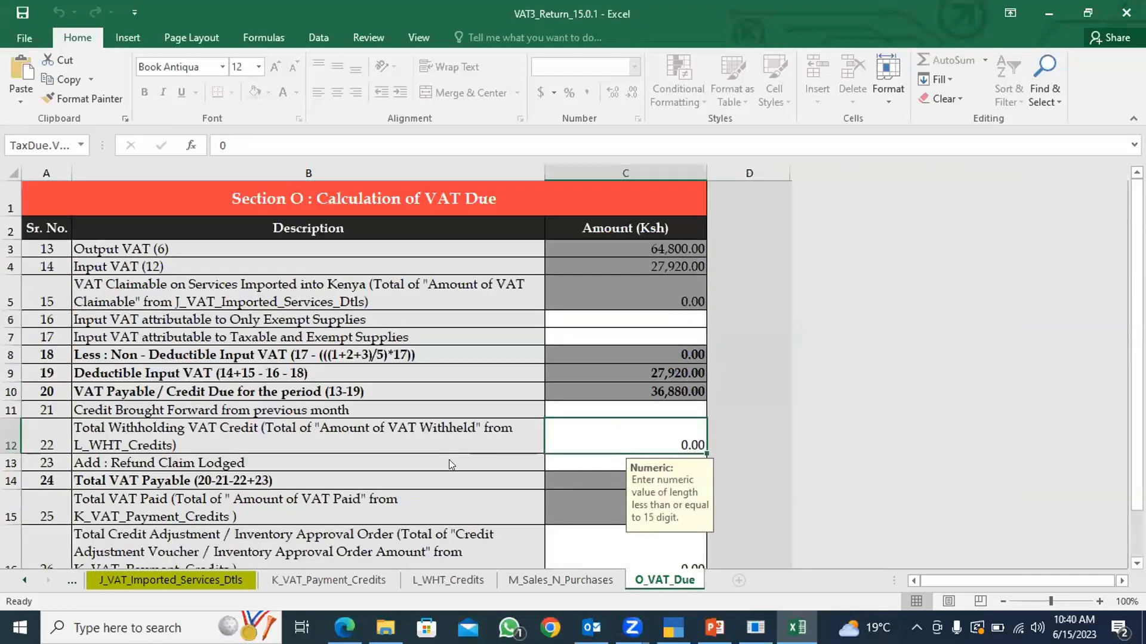
Compare the Section O VAT payable and net VAT payable amounts with the VAT Payable line of VAT Form-3 in TallyPrime.
key(alt+Tab)
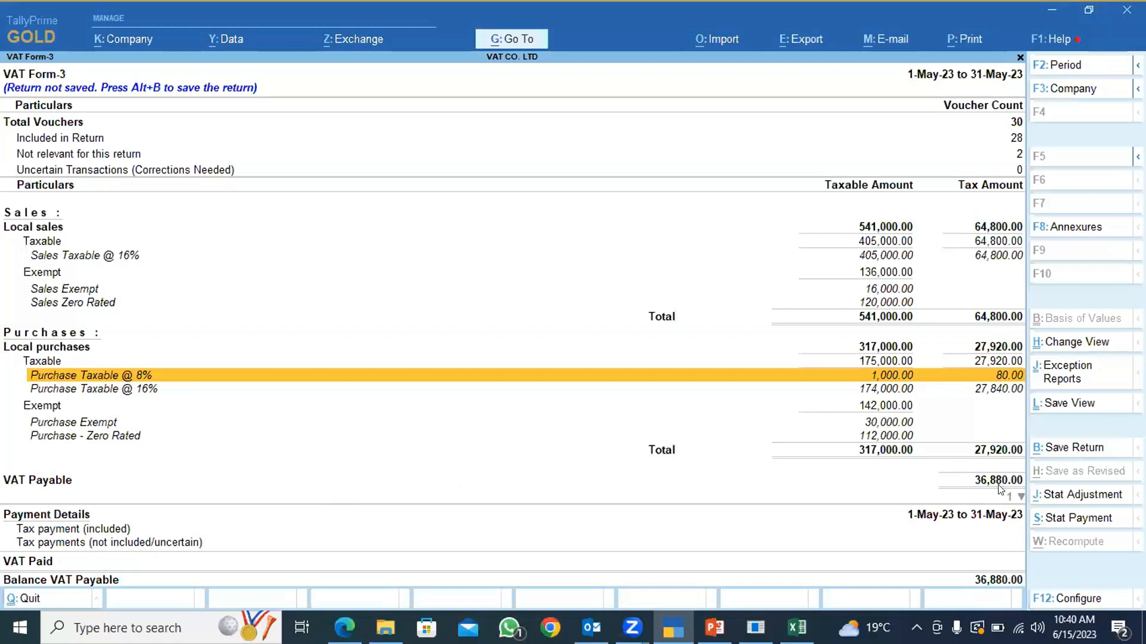
key(alt+Tab)
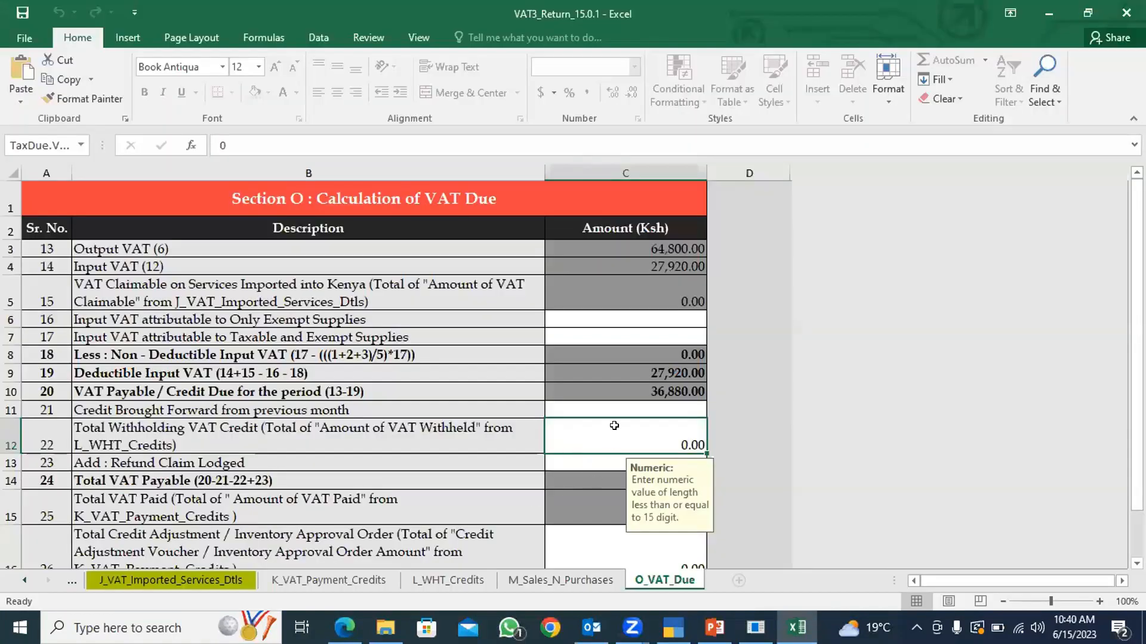
scroll(614, 425, down, 4)
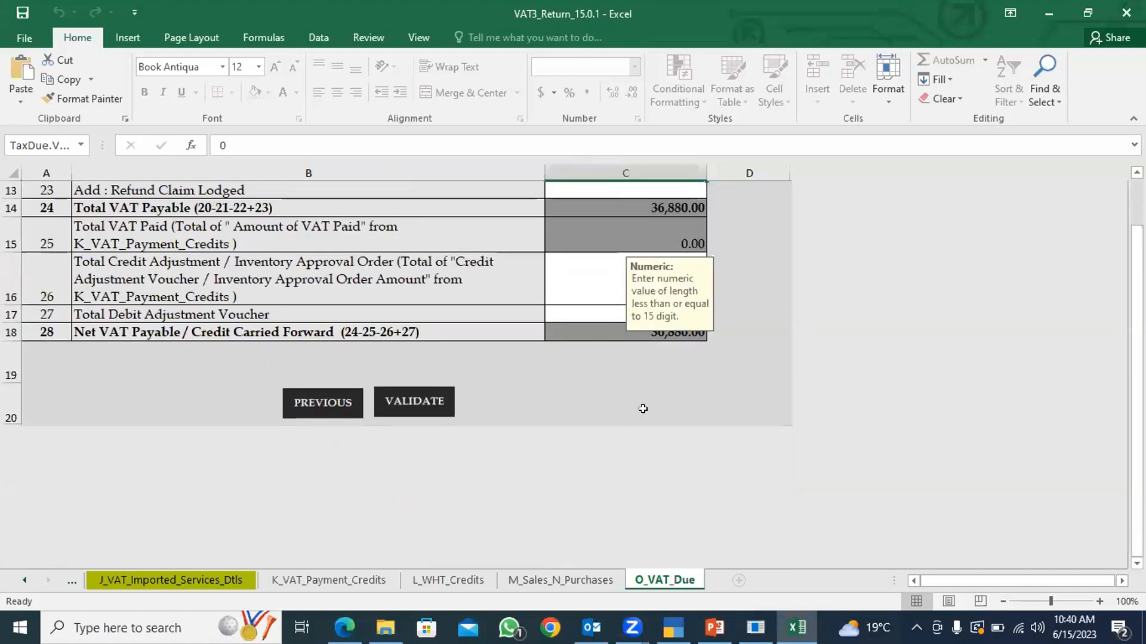
scroll(643, 408, up, 1)
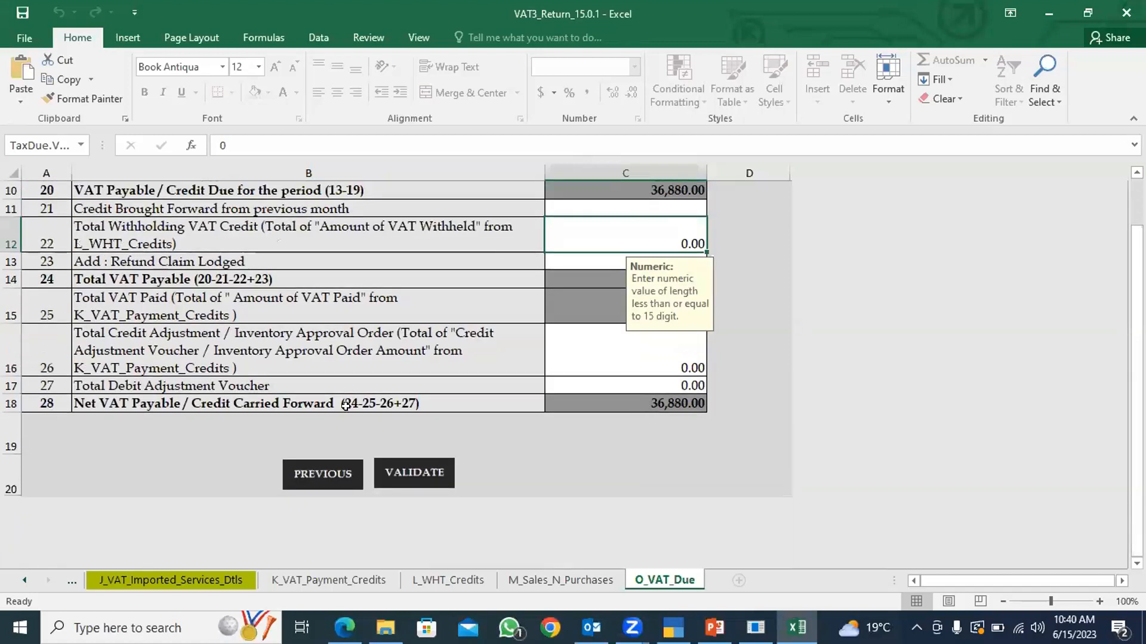
key(alt+Tab)
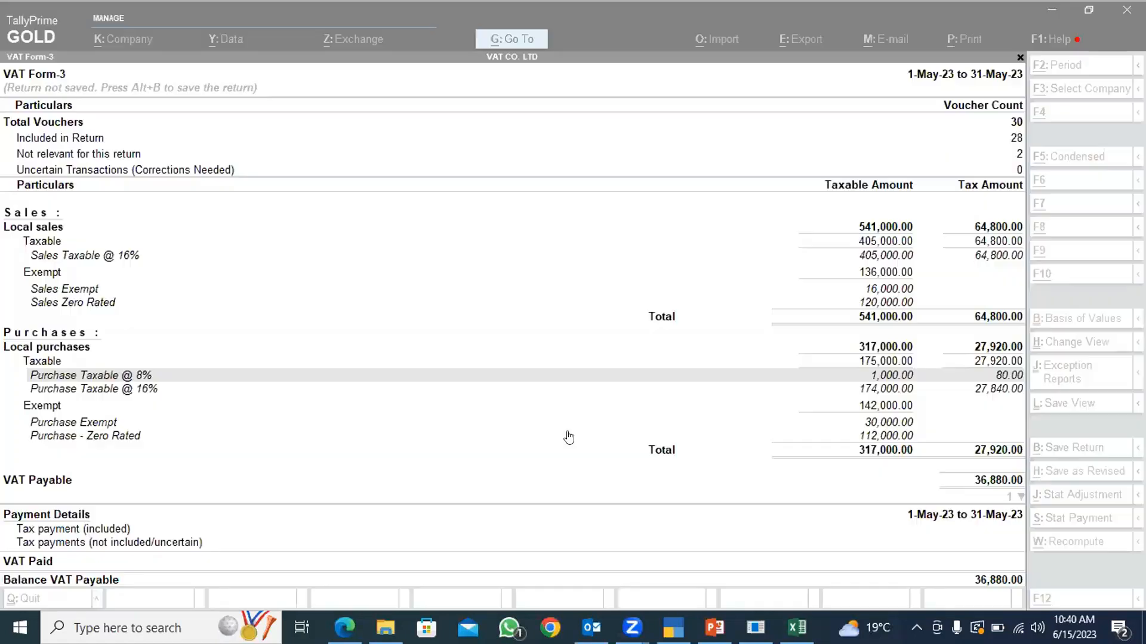
key(alt+Tab)
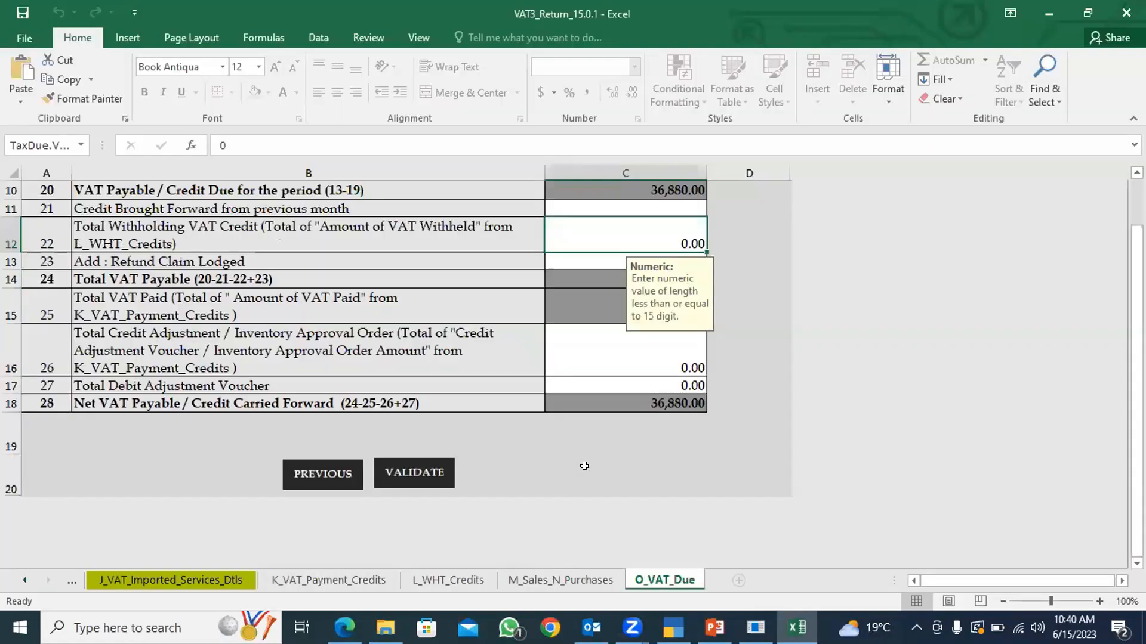
Review the Section O rows on the O_VAT_Due sheet from output VAT down to the net VAT payable and validation area.
scroll(584, 465, up, 3)
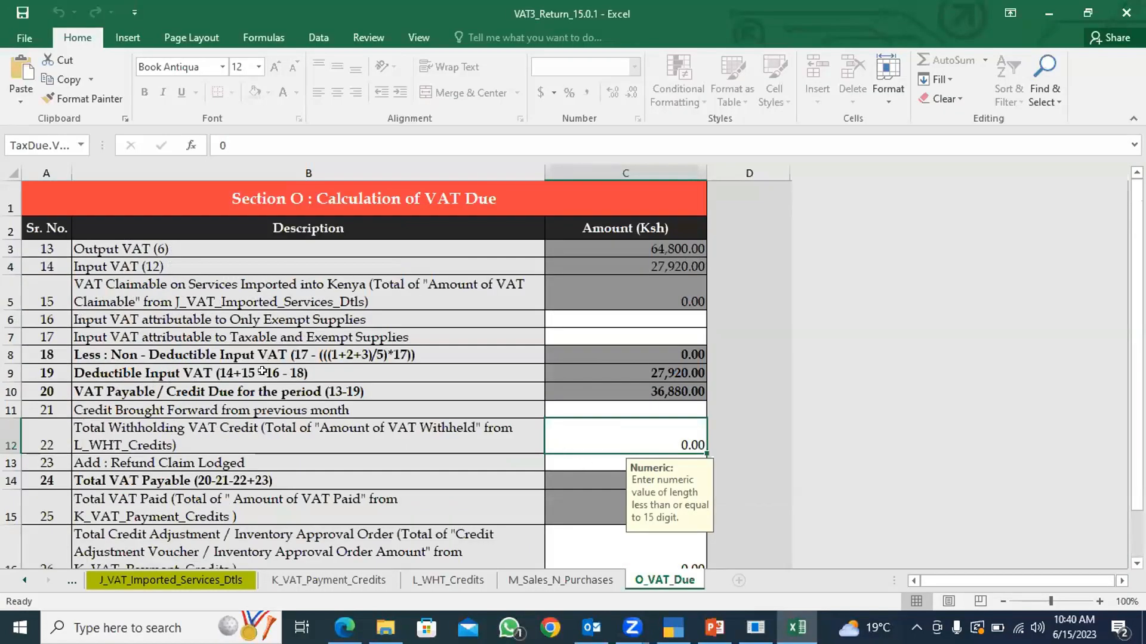
scroll(252, 448, down, 2)
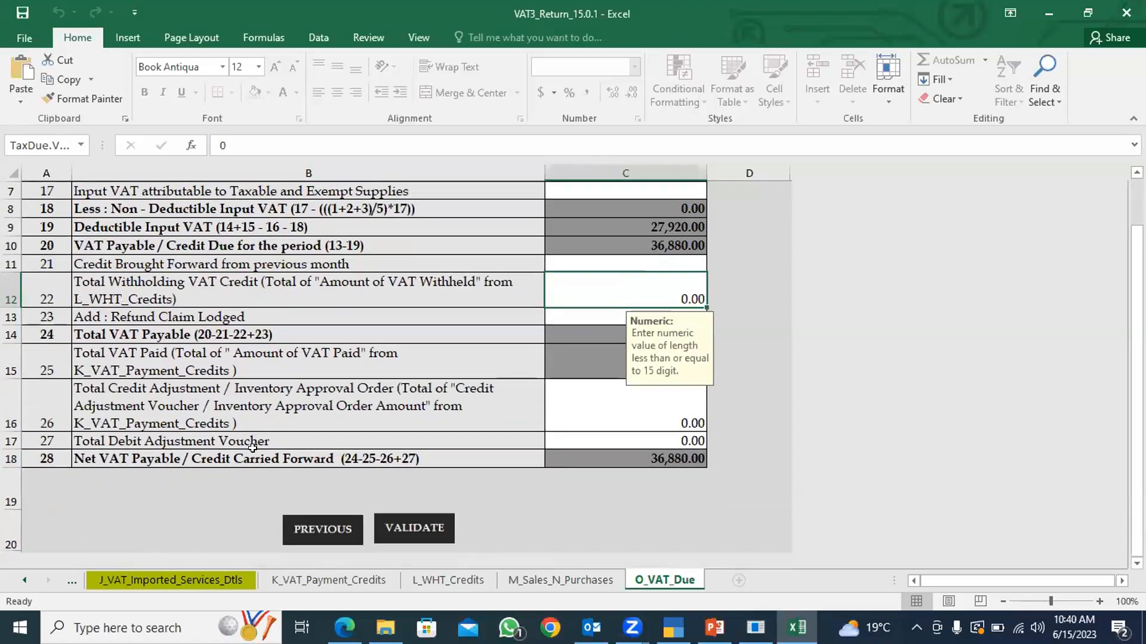
scroll(340, 438, up, 2)
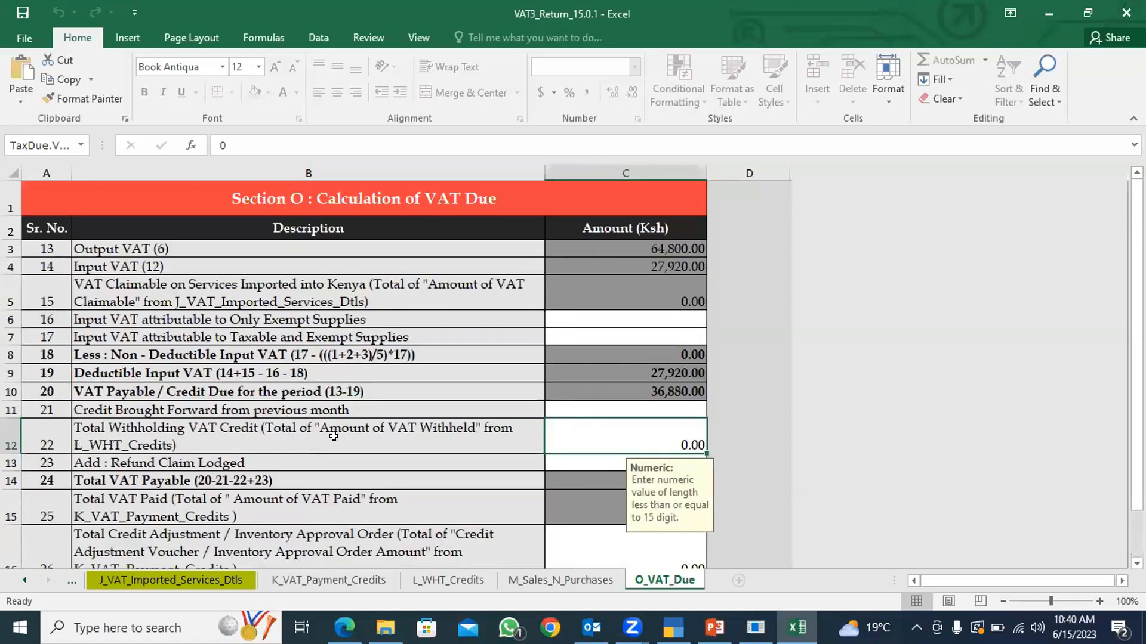
scroll(334, 437, down, 5)
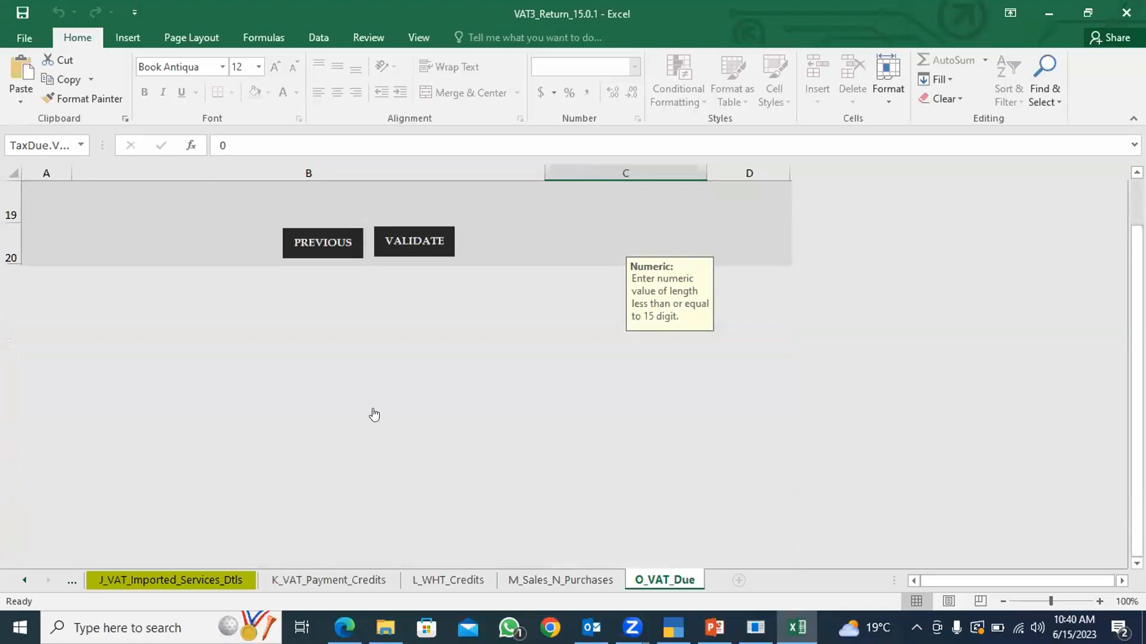
scroll(374, 414, up, 3)
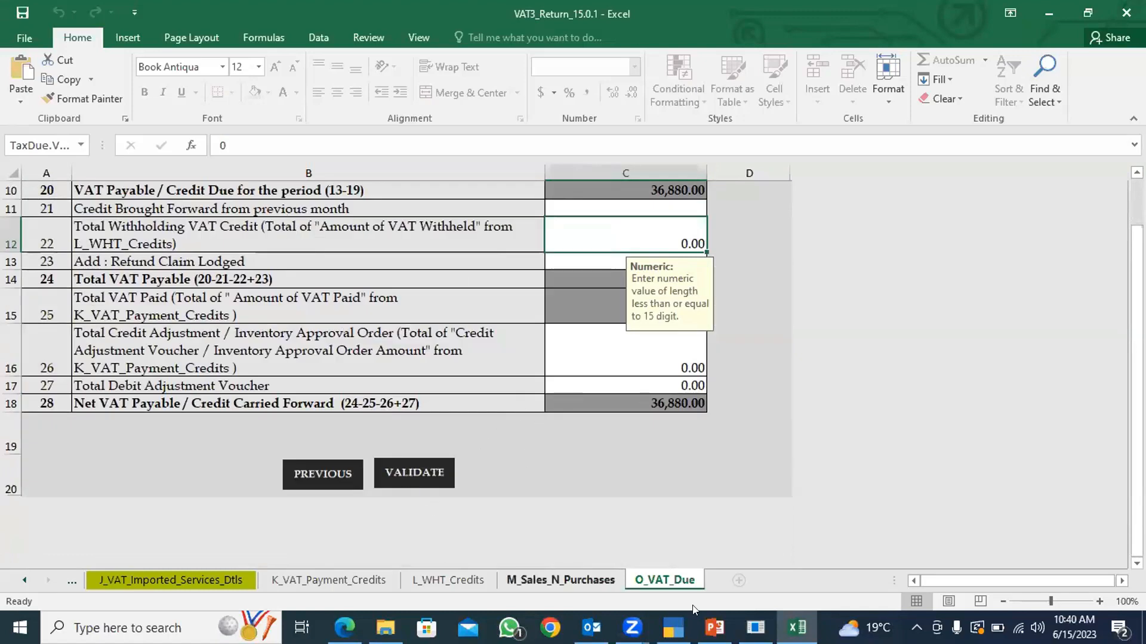
Switch to TallyPrime and close the VAT Form-3 report, returning to the VAT Reports menu.
click(673, 627)
key(Up)
key(Up)
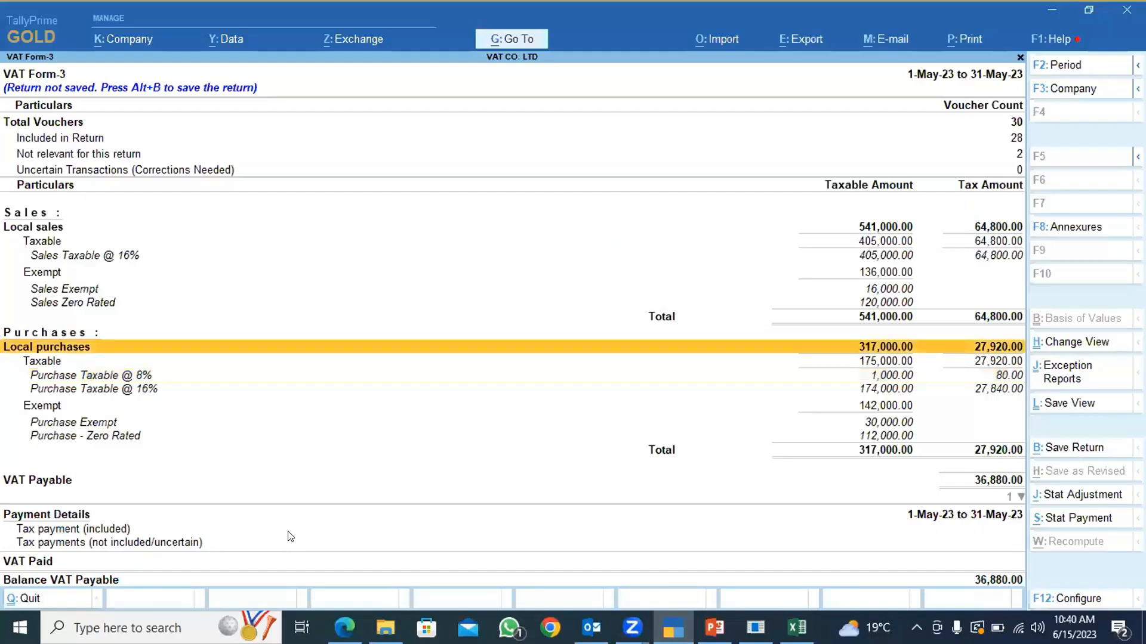
key(Escape)
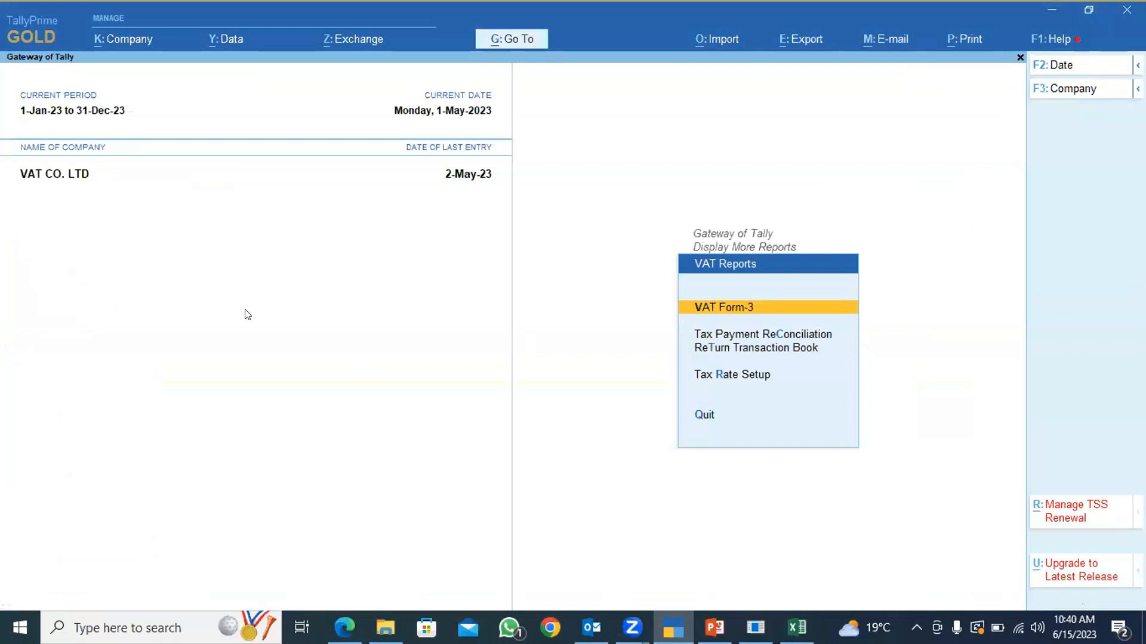
Examine the activities affecting VAT CO. LTD's edit log and the company data options for backup, restore and split.
click(130, 44)
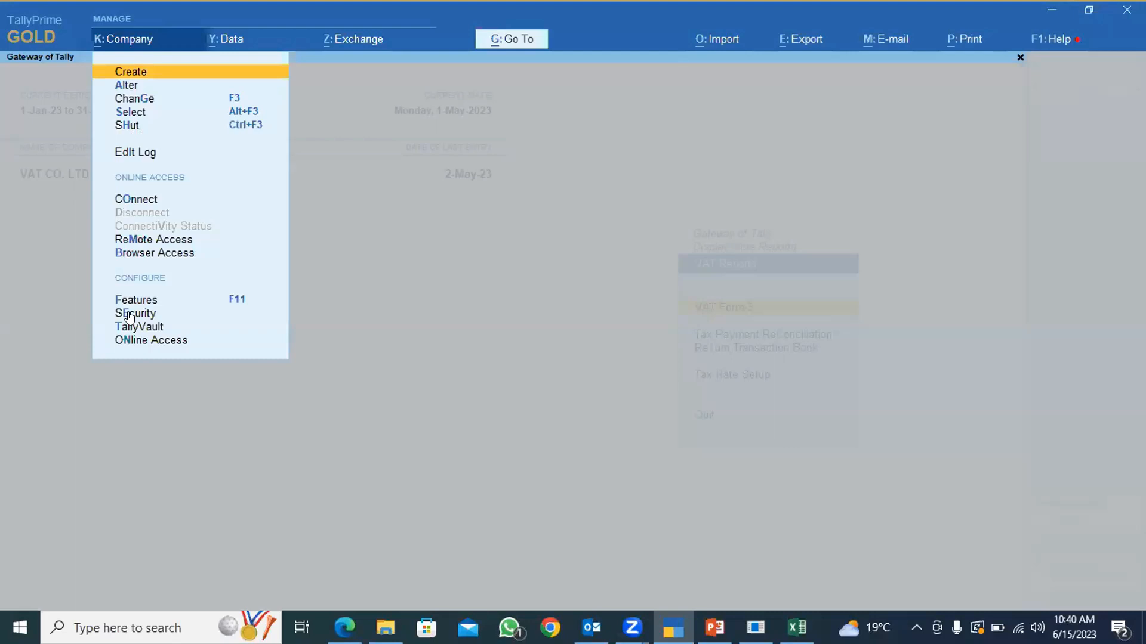
click(132, 149)
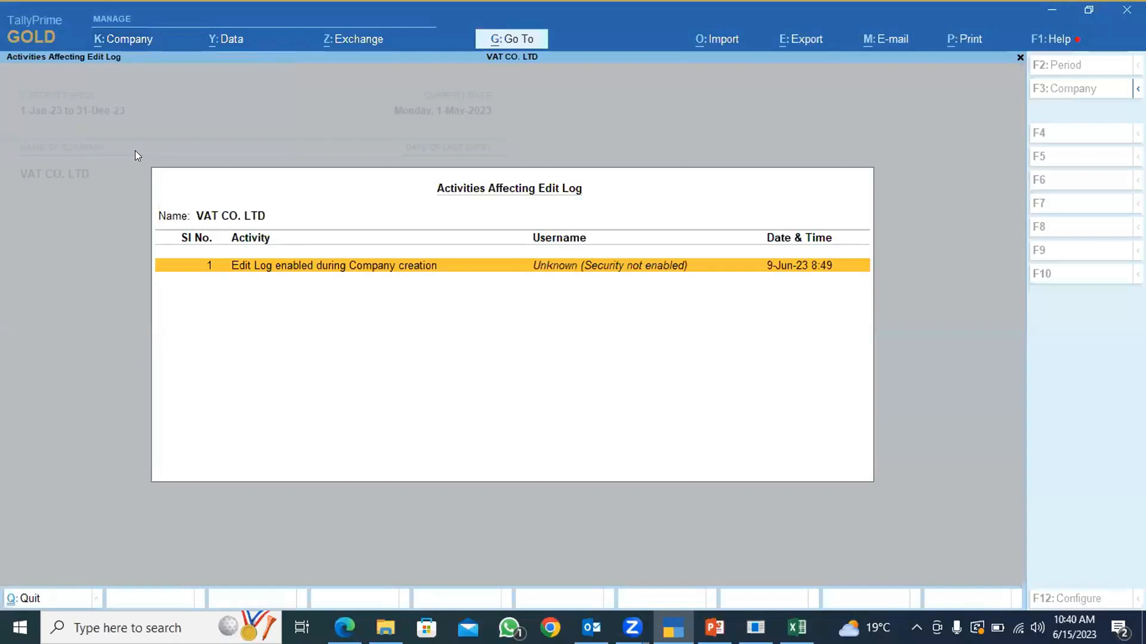
key(Escape)
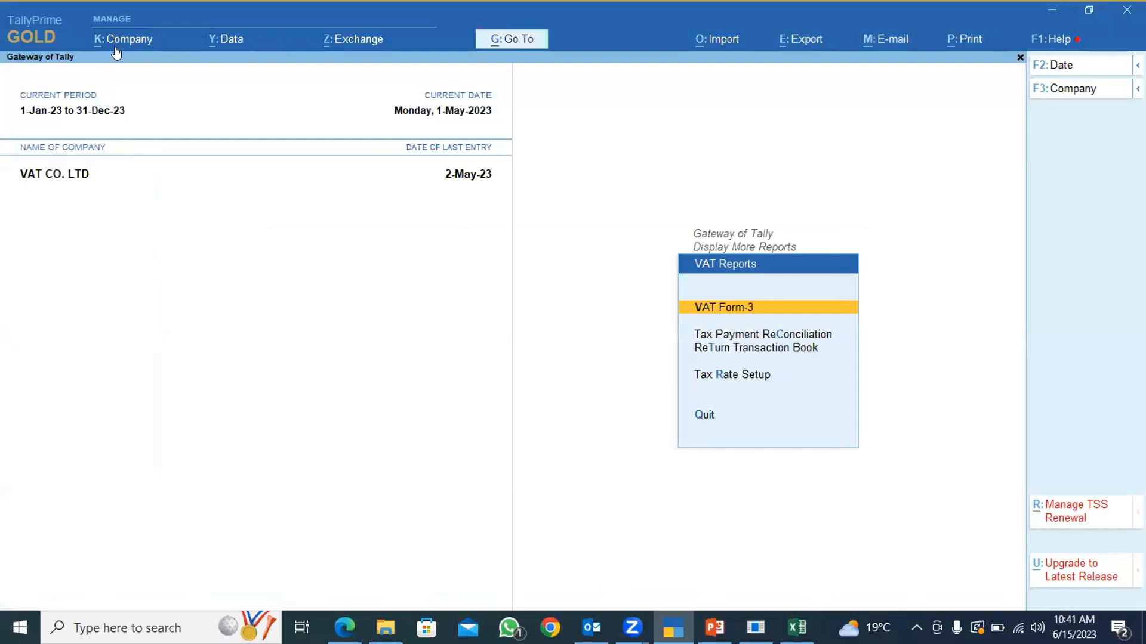
key(alt+y)
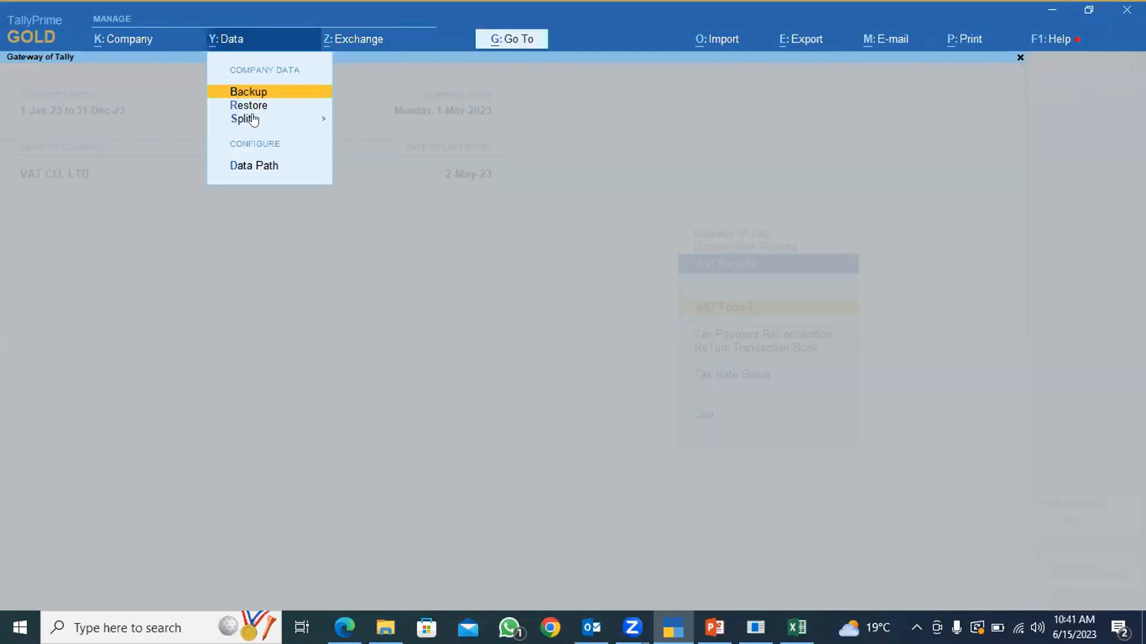
key(Escape)
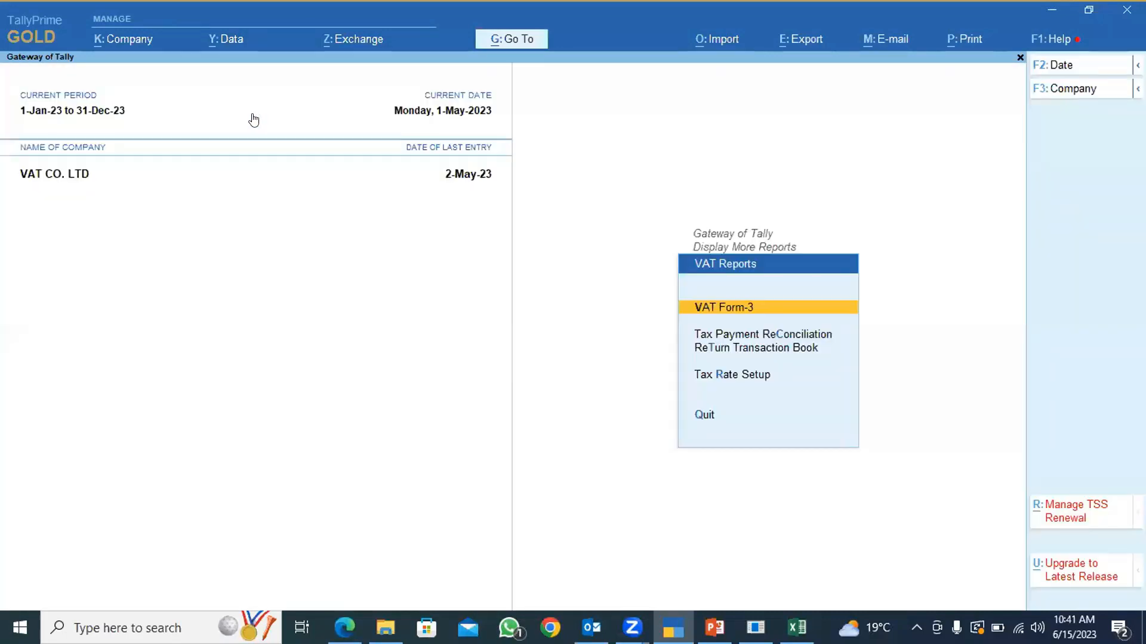
Look through the list of reports that can be opened directly and display the Trial Balance of VAT CO. LTD.
key(alt+g)
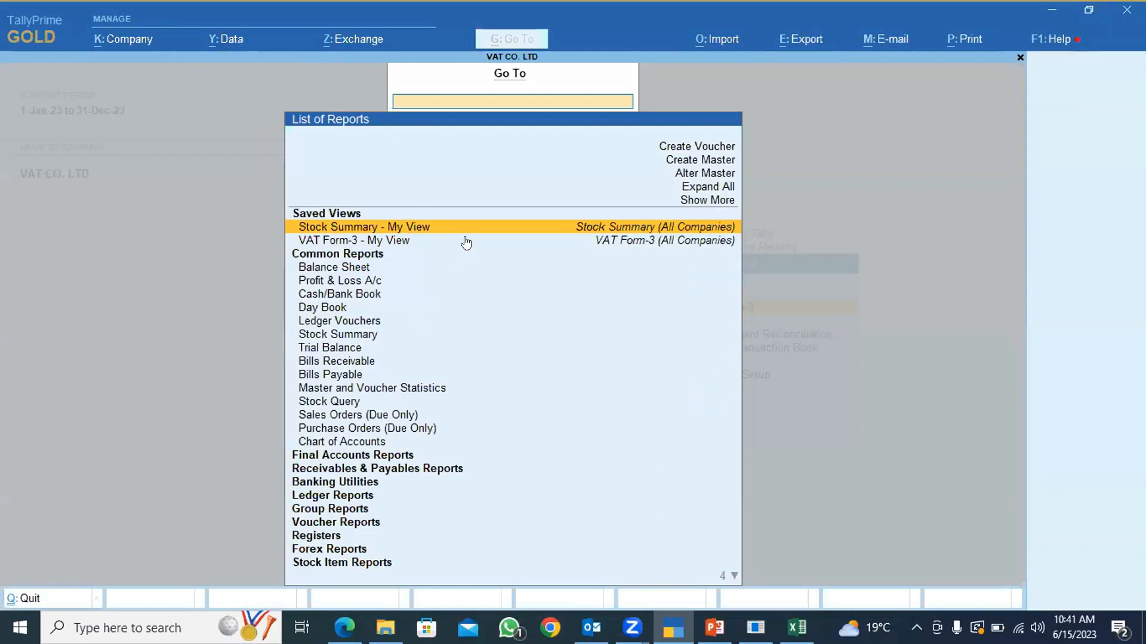
key(Down)
key(Down)
key(Up)
key(Up)
key(Up)
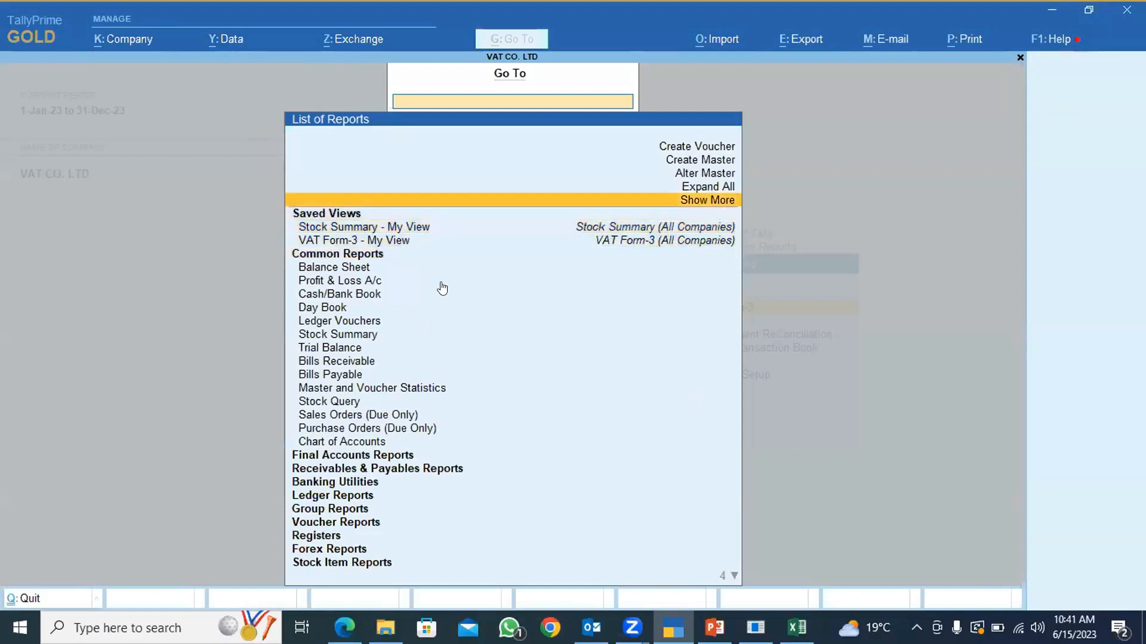
click(332, 349)
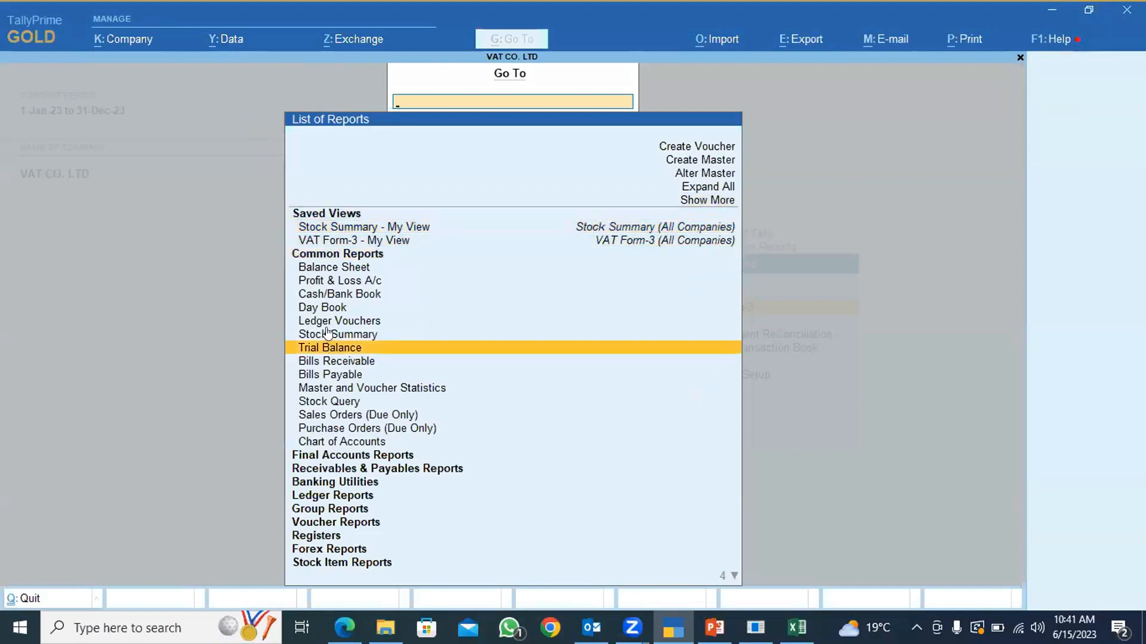
key(Return)
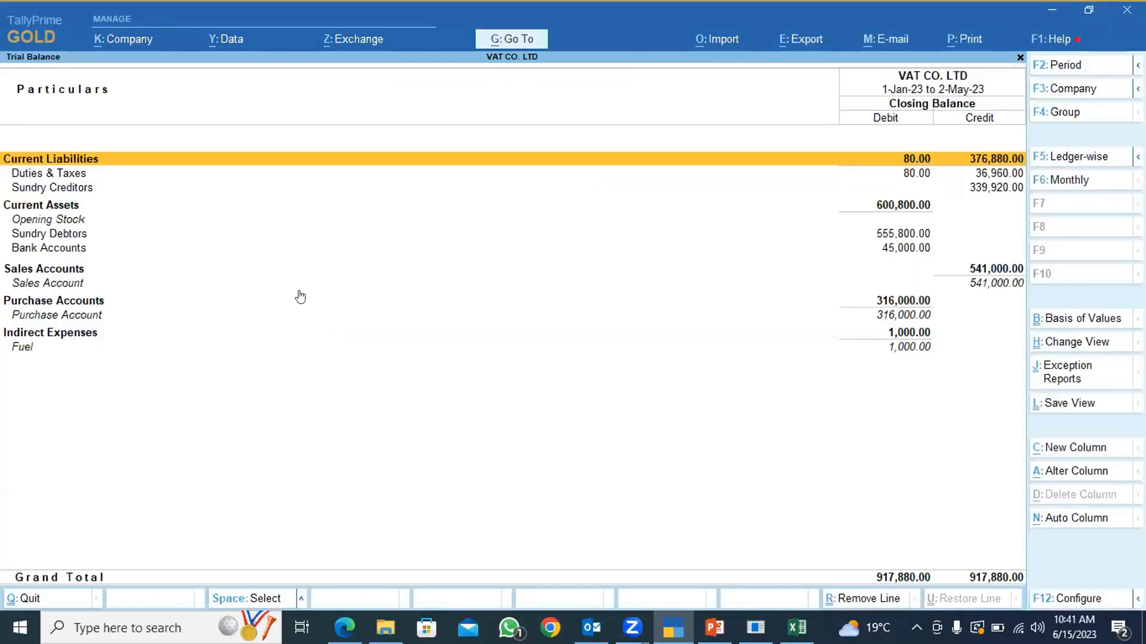
View the list of companies available for selection, then leave it and the Trial Balance without choosing a company.
click(114, 35)
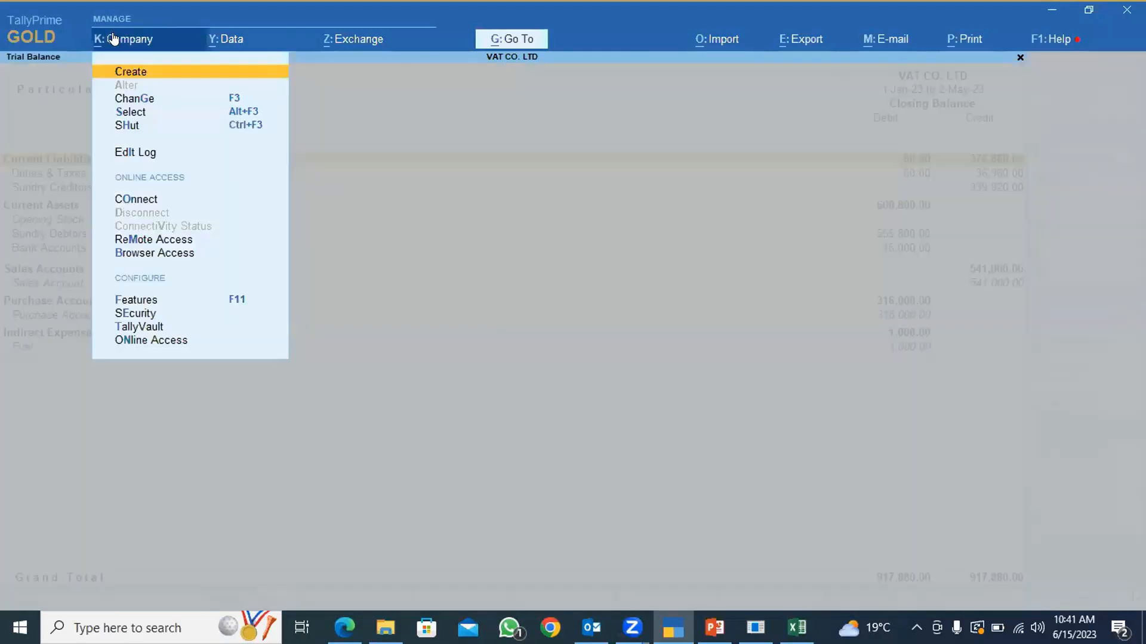
click(126, 113)
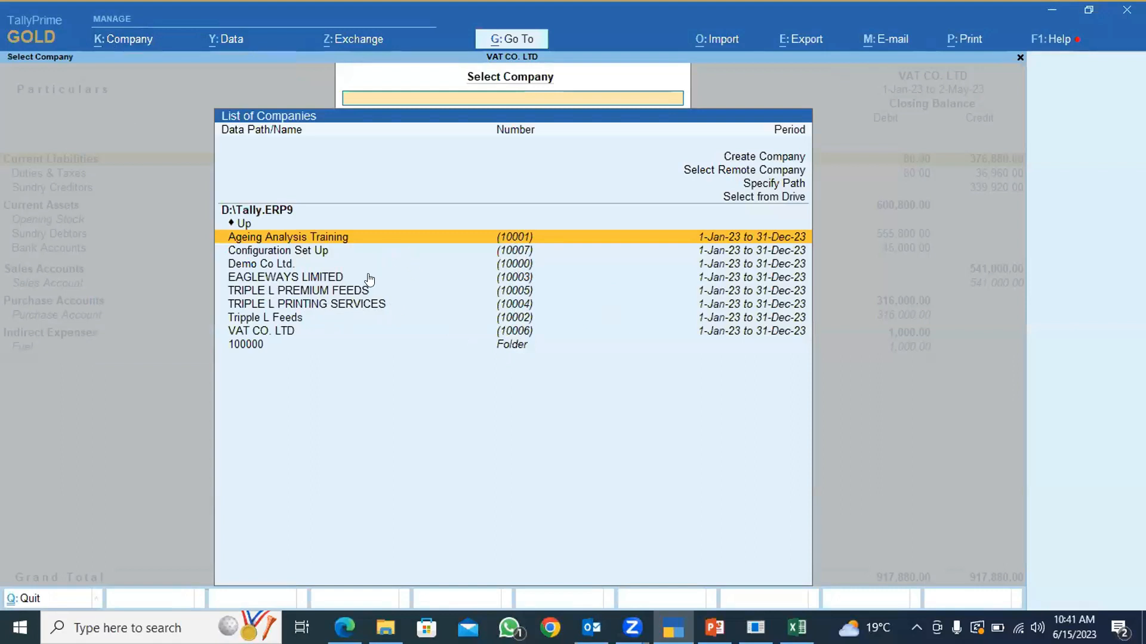
key(Escape)
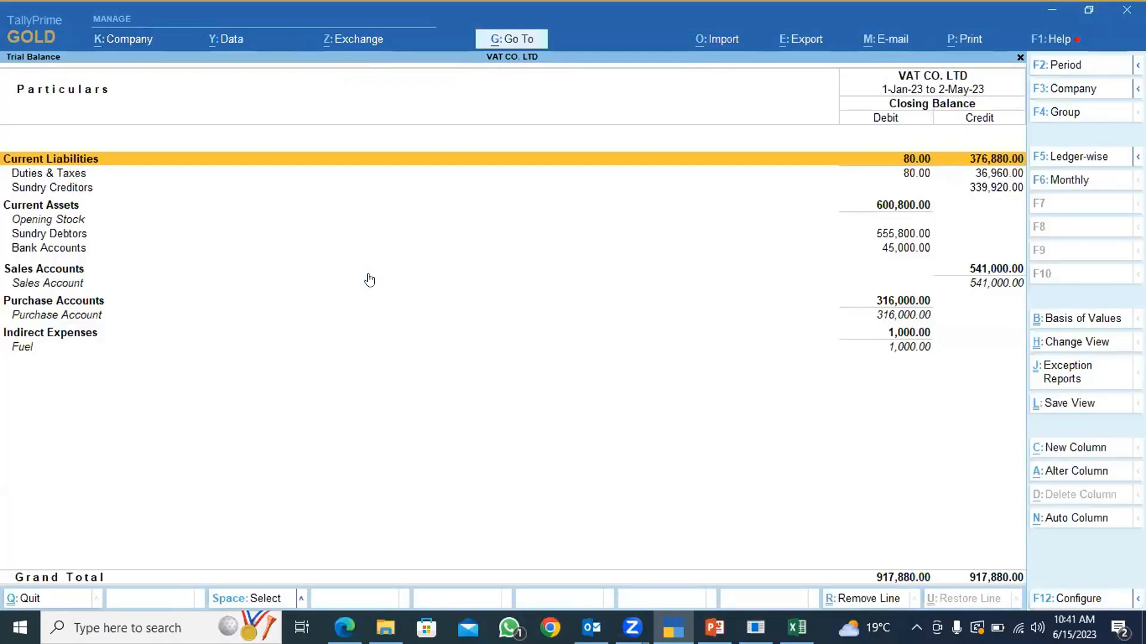
key(Escape)
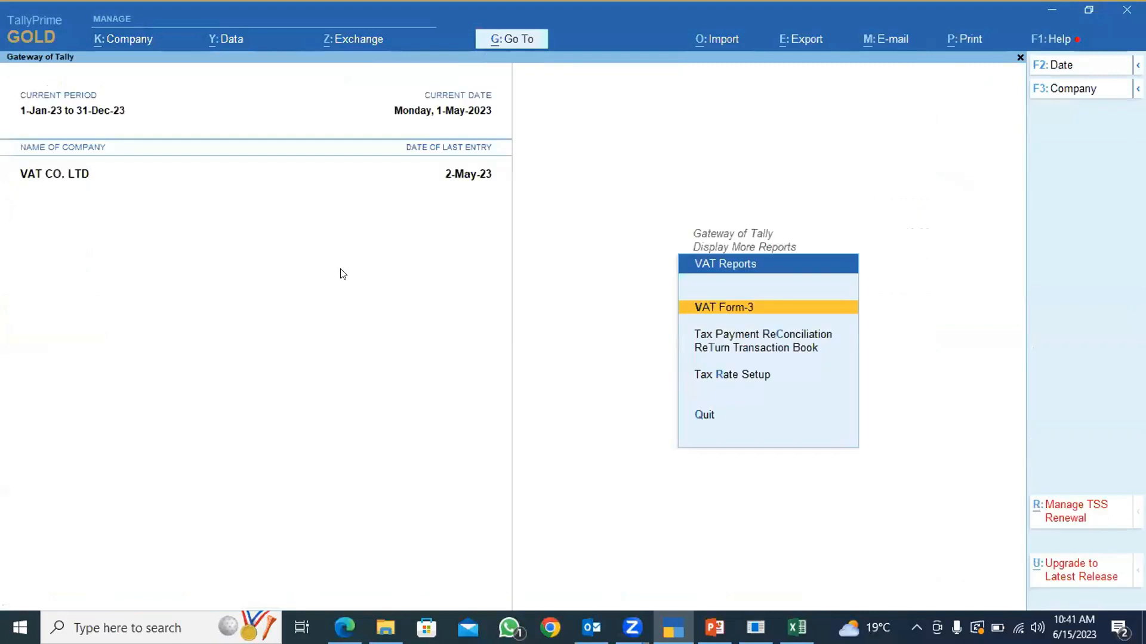